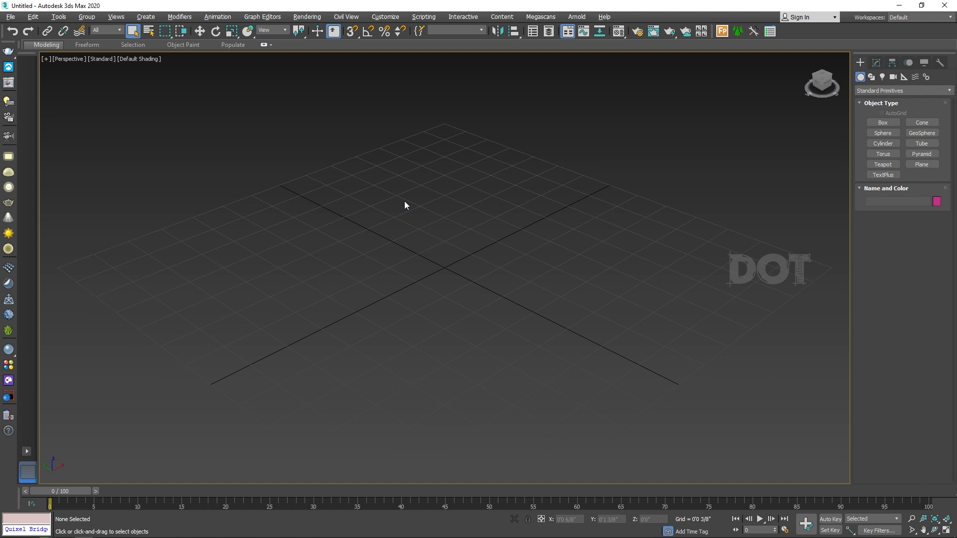
- Open Character Map, copy the Tamil letter த from the Kal-001 font (small letter j), and close it
key(super)
text(cha)
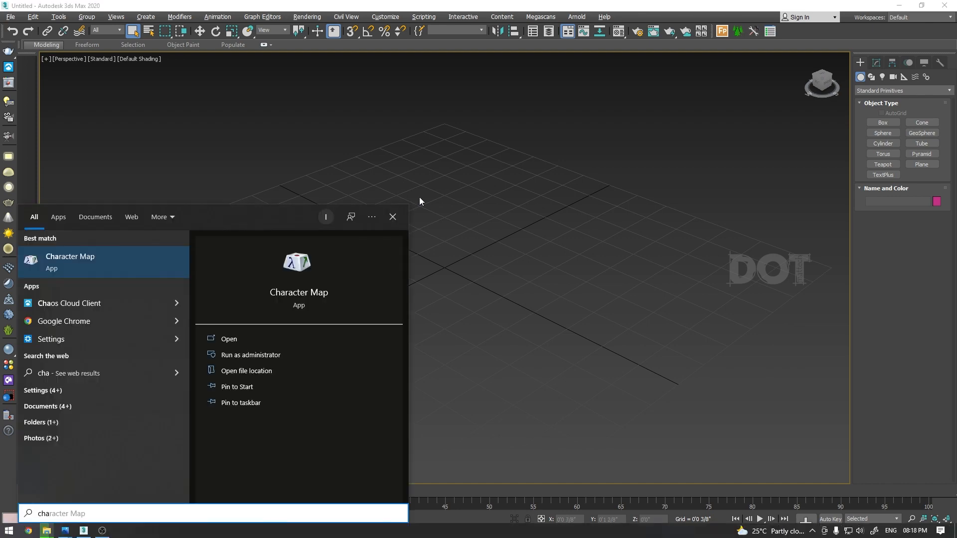
key(Return)
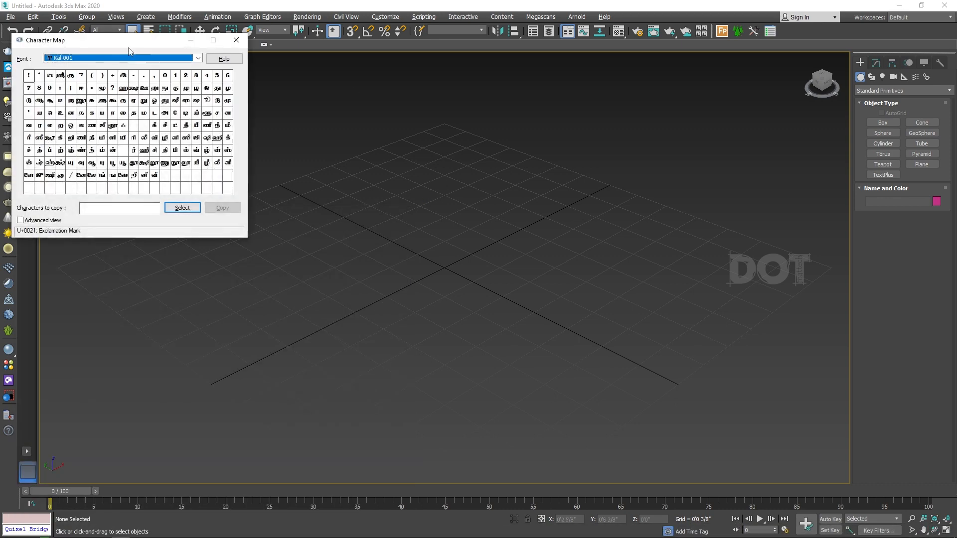
drag(95, 41, 576, 141)
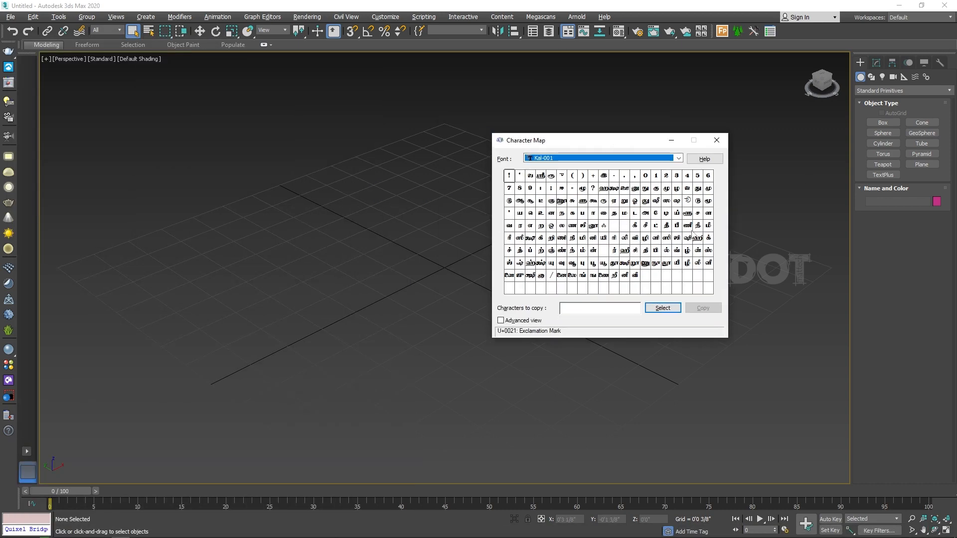
double_click(616, 213)
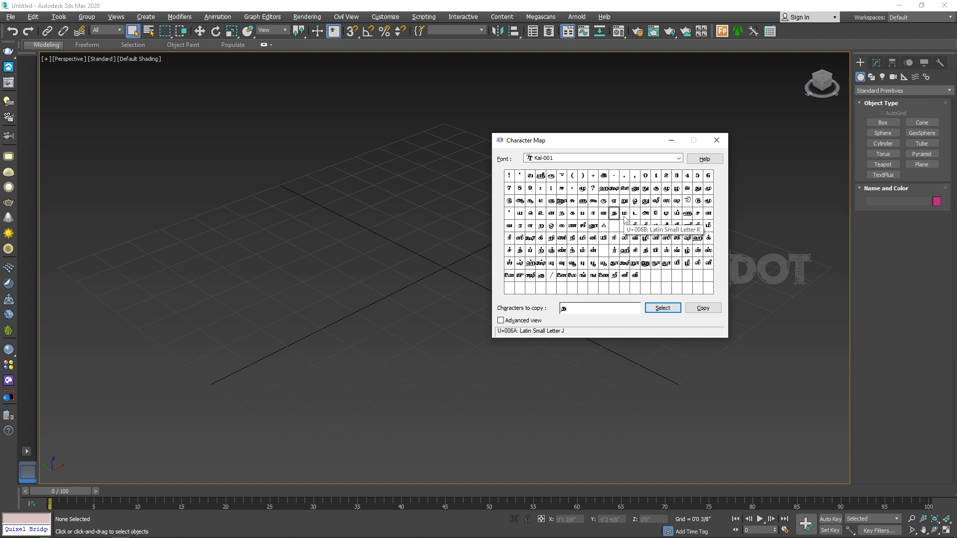
click(702, 308)
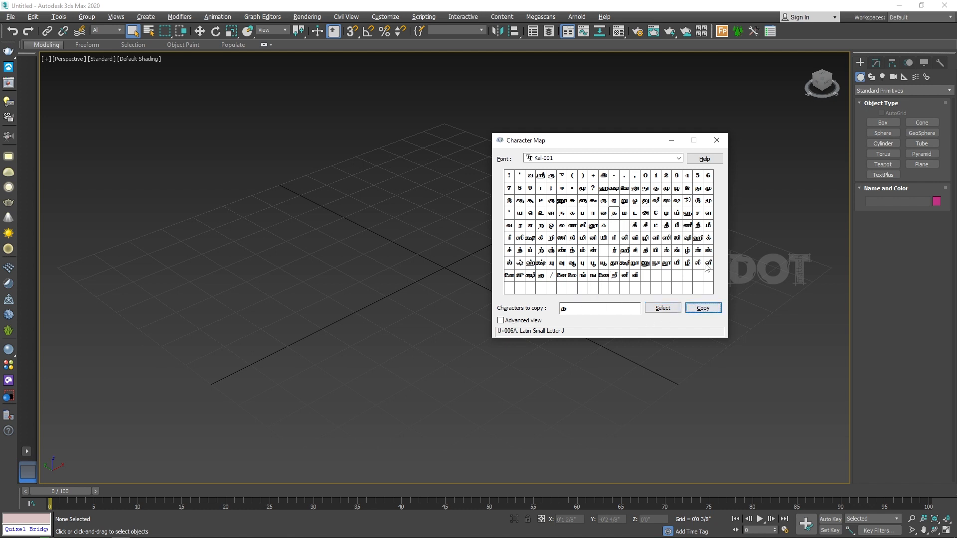
click(716, 141)
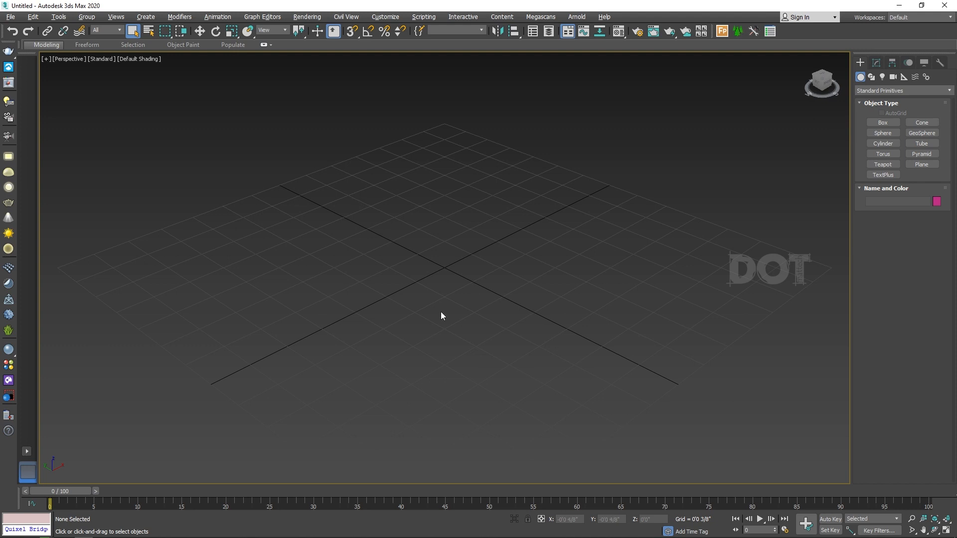
- Draw a standard box on the perspective grid, about 3 1/4 inches wide and 7/8 inch high
click(882, 123)
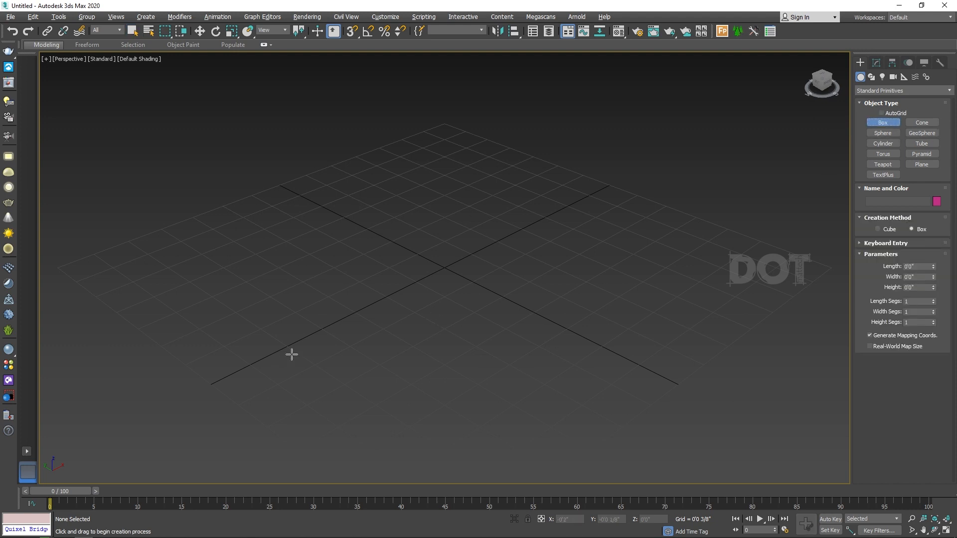
drag(335, 278, 687, 234)
click(544, 224)
click(555, 135)
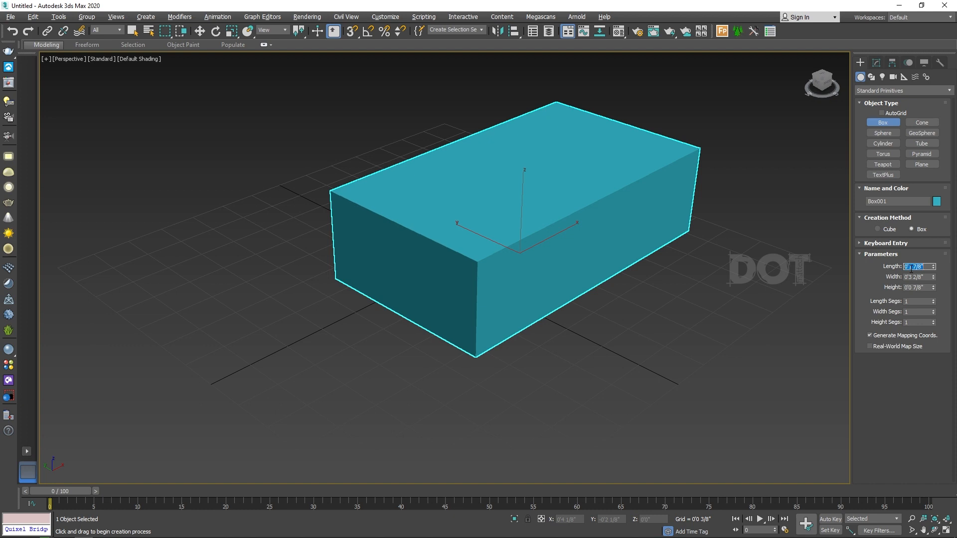
- Set the box's length and width to 25' and its height to 80', and frame it in view
text(25)
key(Tab)
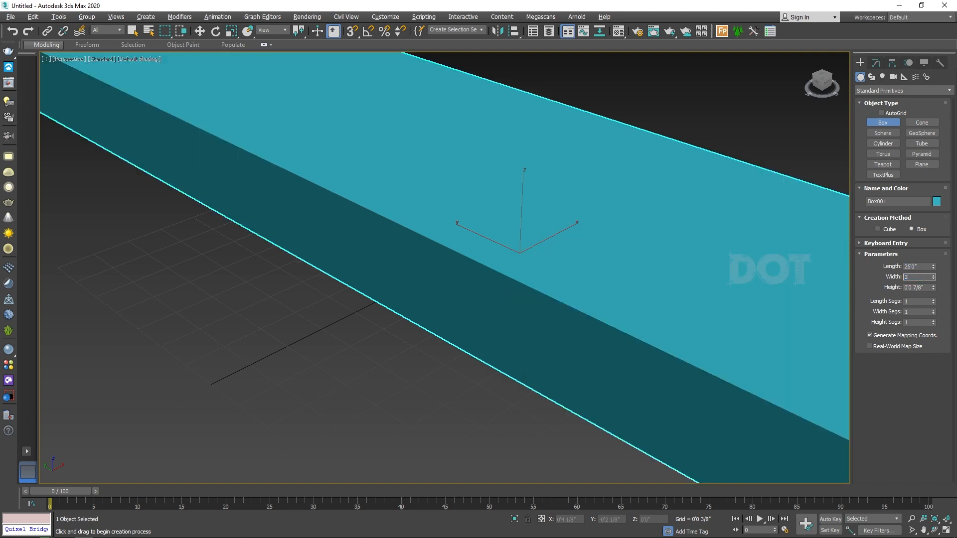
text(25)
key(Tab)
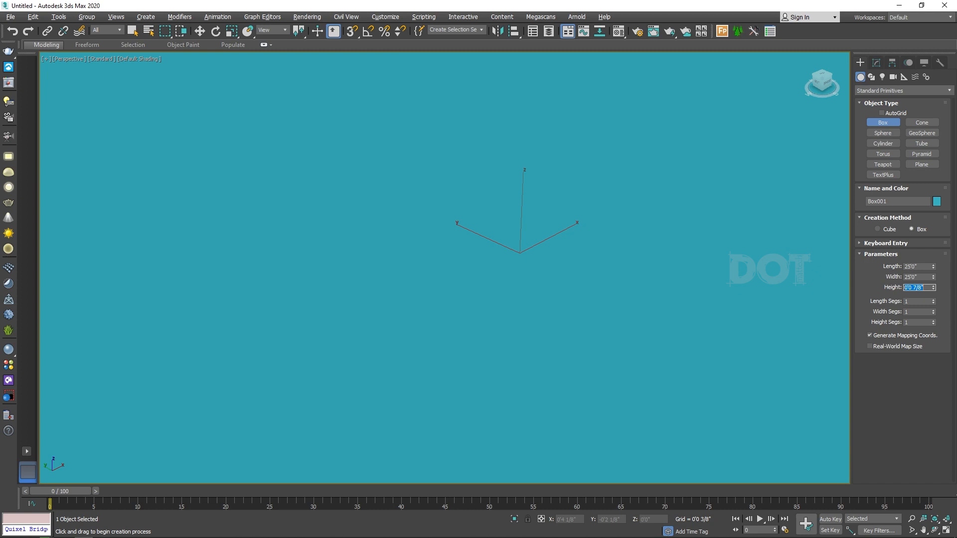
key(Return)
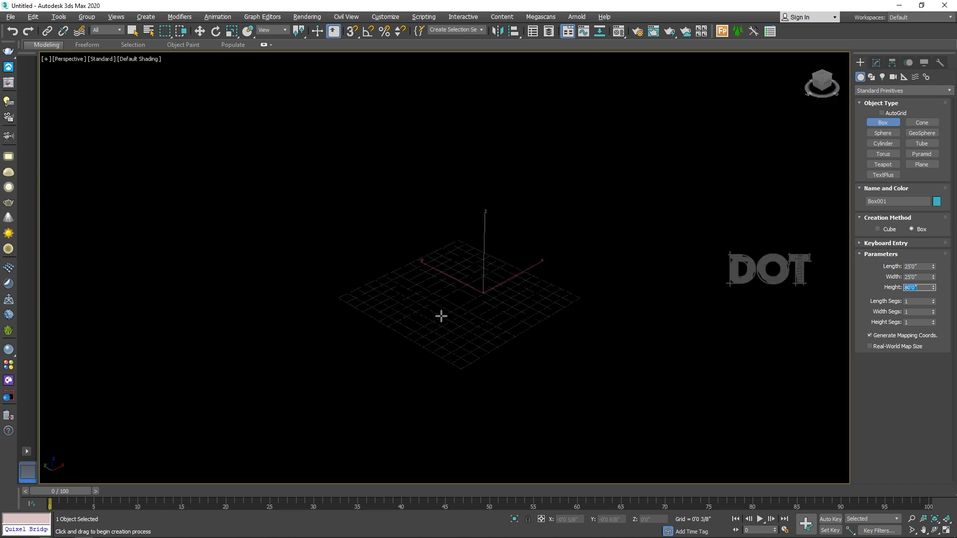
key(z)
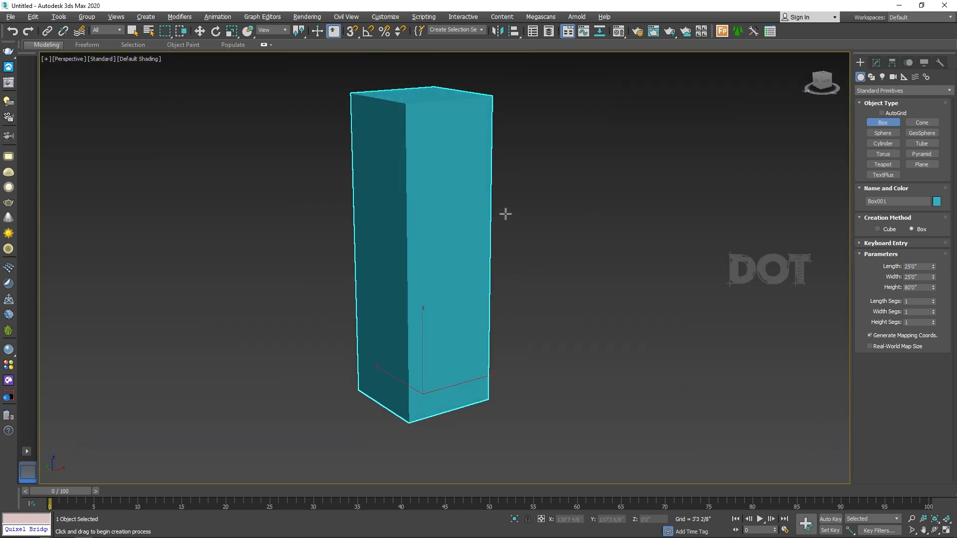
alt+middle_drag(500, 214, 442, 271)
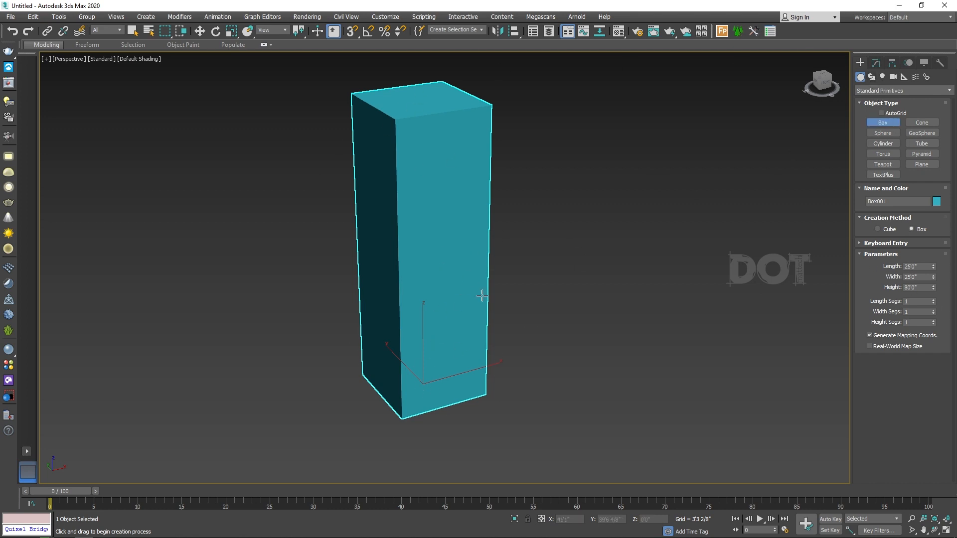
- Place a Text spline on the box's front face using AutoGrid, and turn AutoGrid off
click(872, 78)
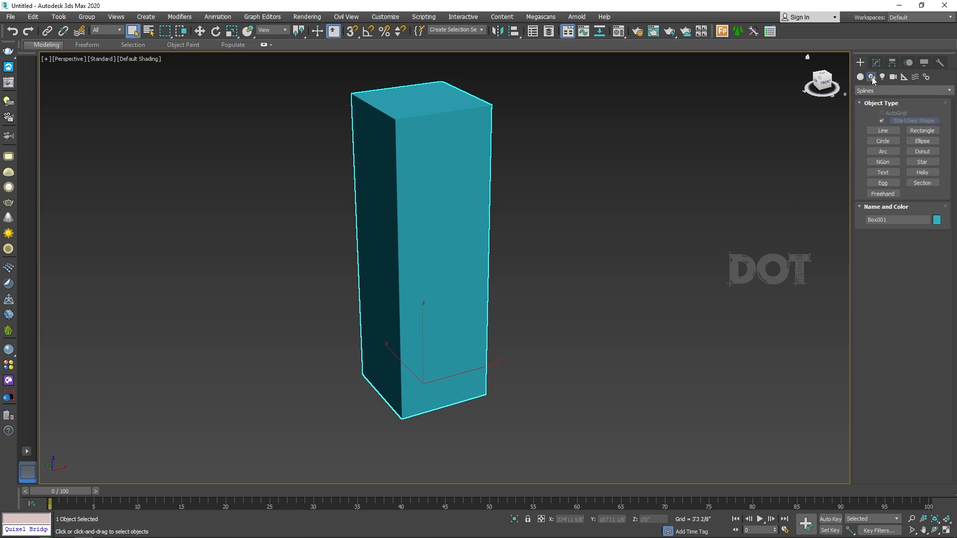
click(882, 172)
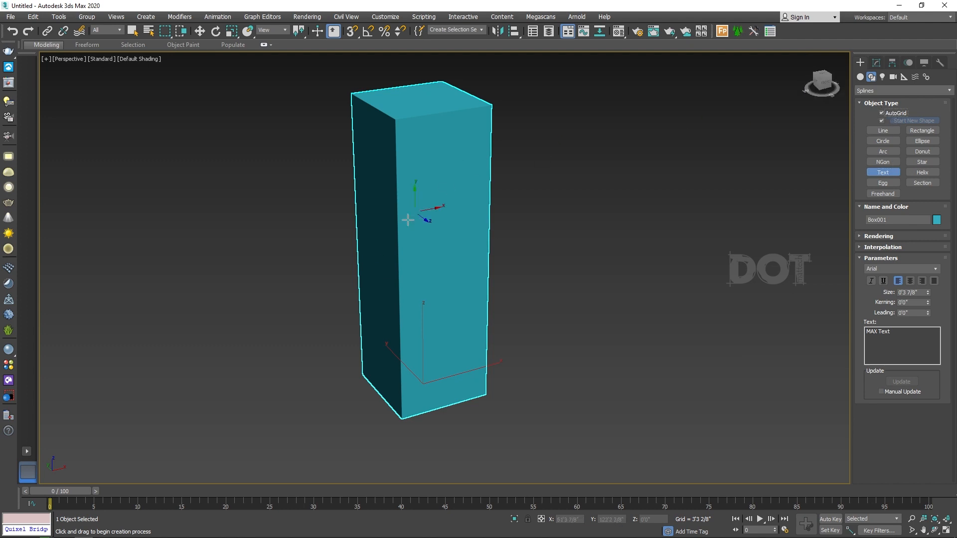
click(444, 261)
scroll(439, 268, up, 6)
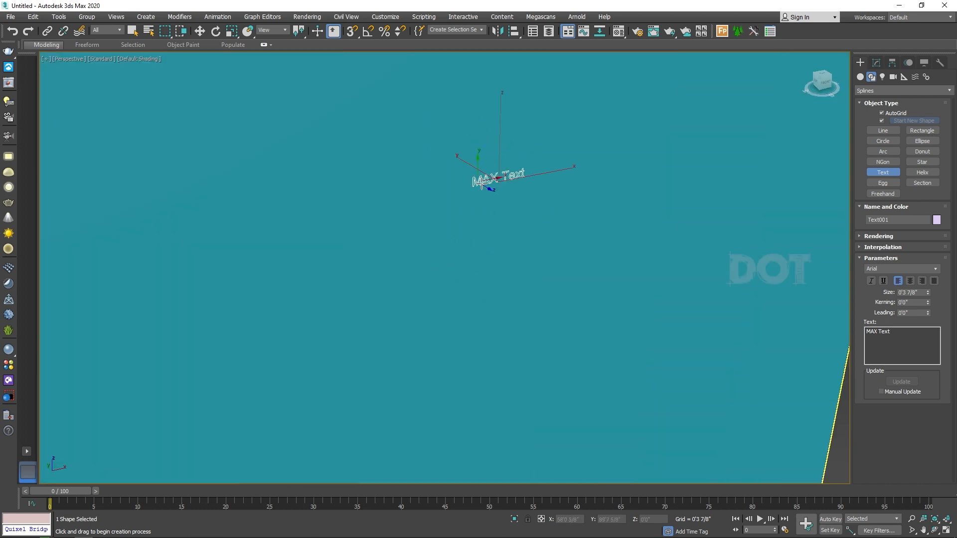
click(896, 114)
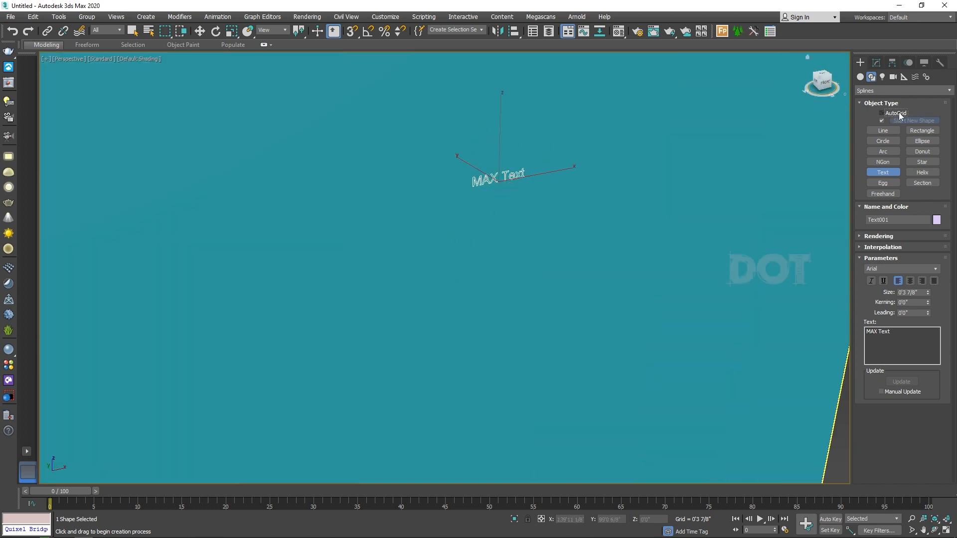
scroll(402, 228, down, 5)
- Replace the default text with "j" and set its font to Kal-009
drag(930, 344, 862, 330)
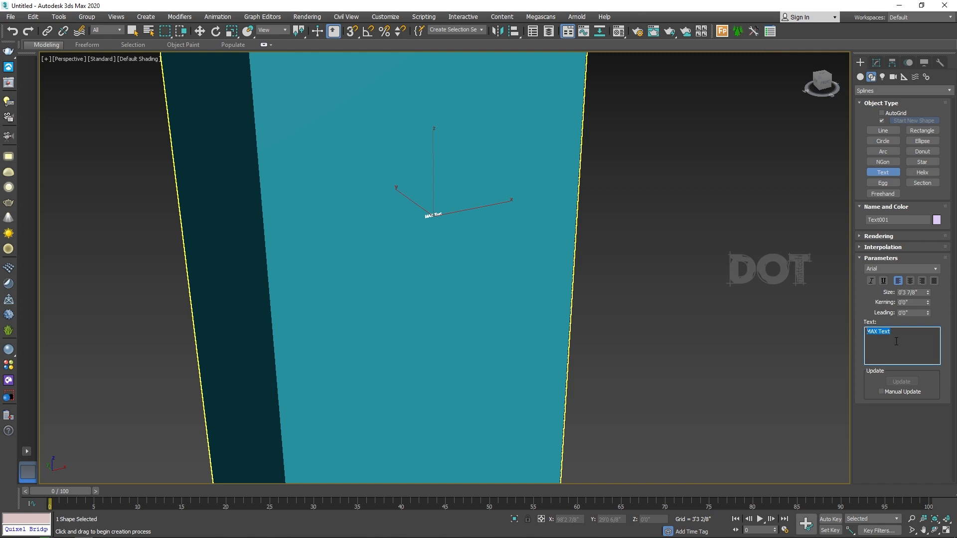
text(j)
scroll(451, 209, up, 4)
scroll(495, 242, down, 2)
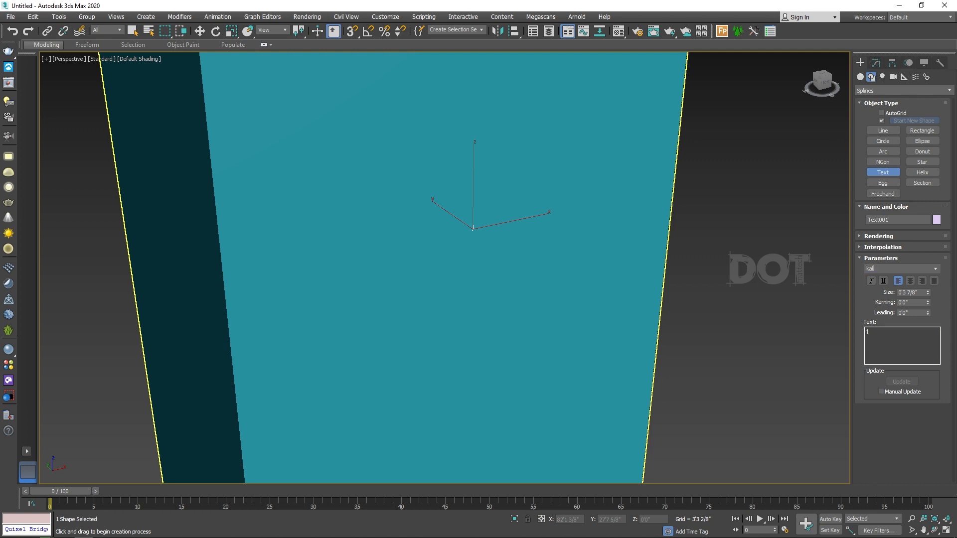
drag(892, 346, 858, 335)
scroll(427, 228, up, 2)
scroll(480, 220, down, 2)
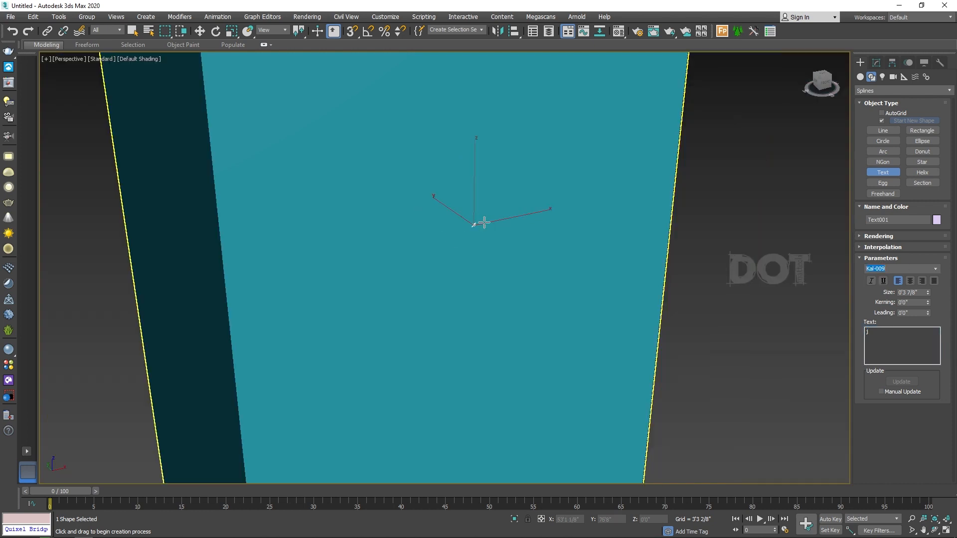
- Enlarge the text to about 31' and change its font to Kal-026
scroll(488, 225, down, 2)
drag(927, 290, 225, 90)
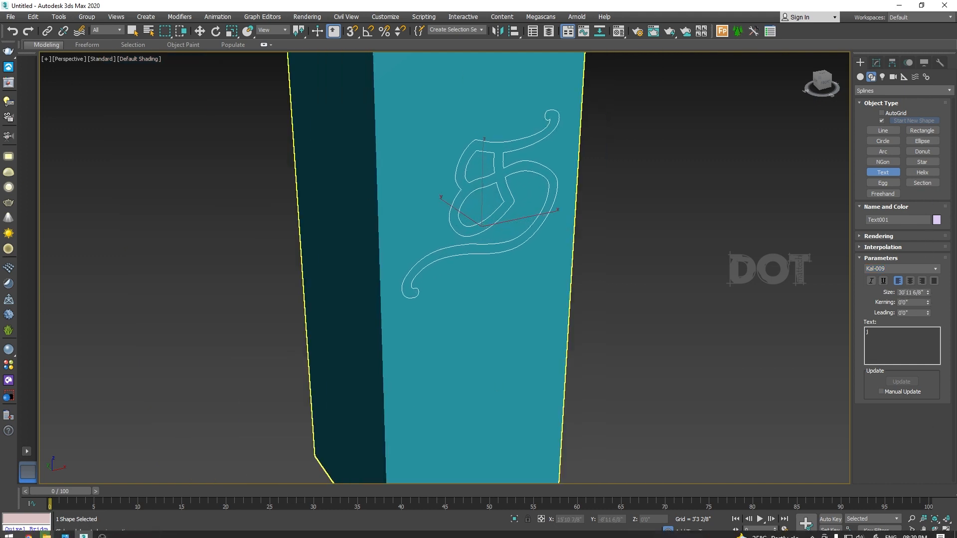
click(935, 269)
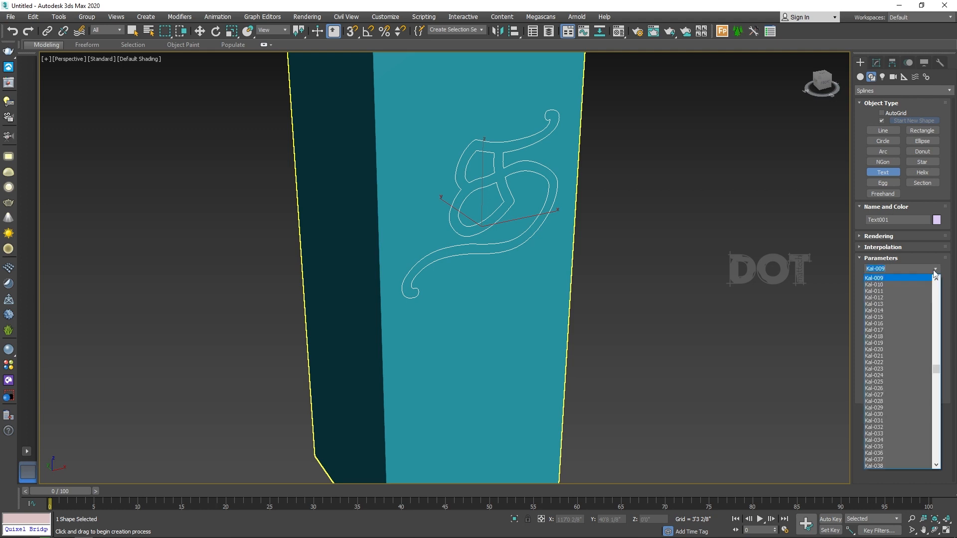
click(881, 284)
key(Down)
key(Down)
key(Down)
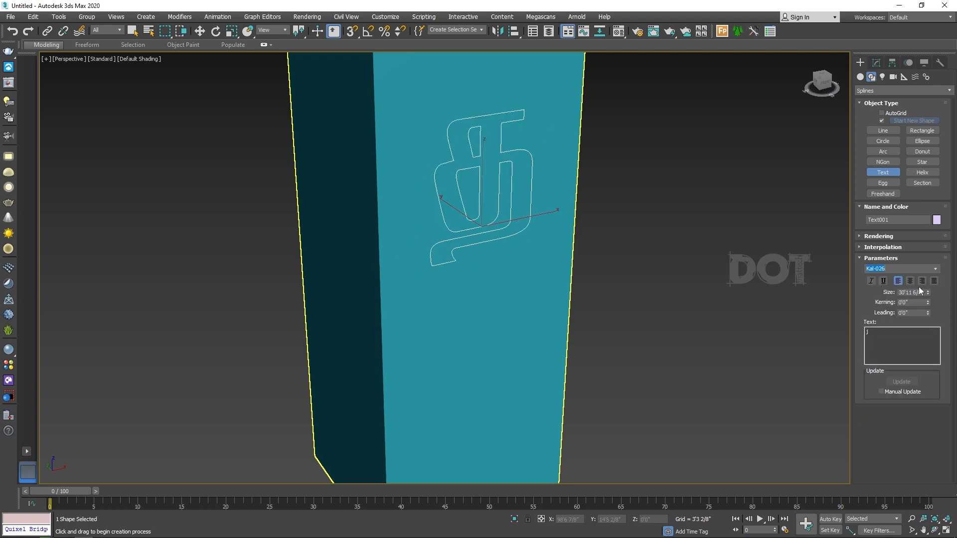
right_click(568, 199)
- Move the text down the box face to Z 6'9 6/8" and increase its size to 60'5"
key(w)
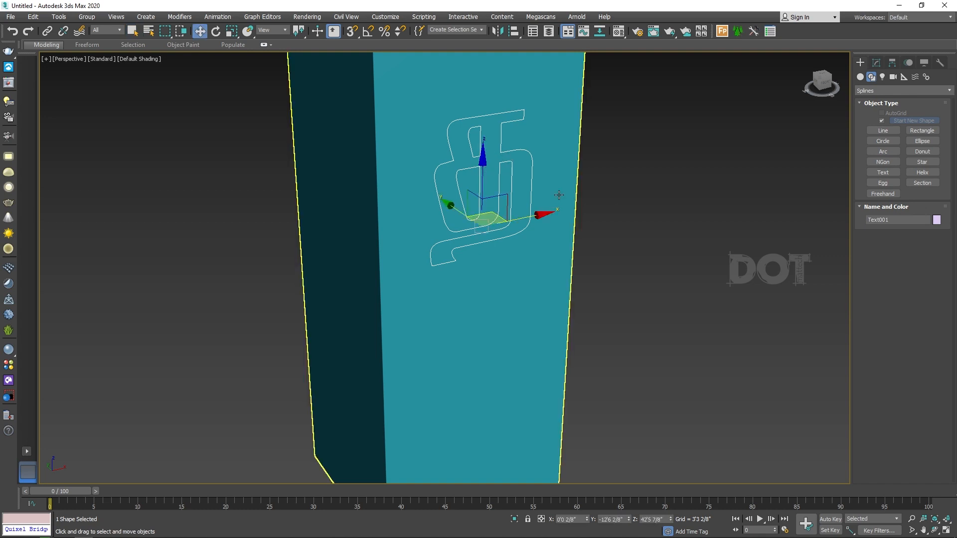
click(876, 63)
drag(928, 253, 929, 234)
drag(930, 234, 931, 215)
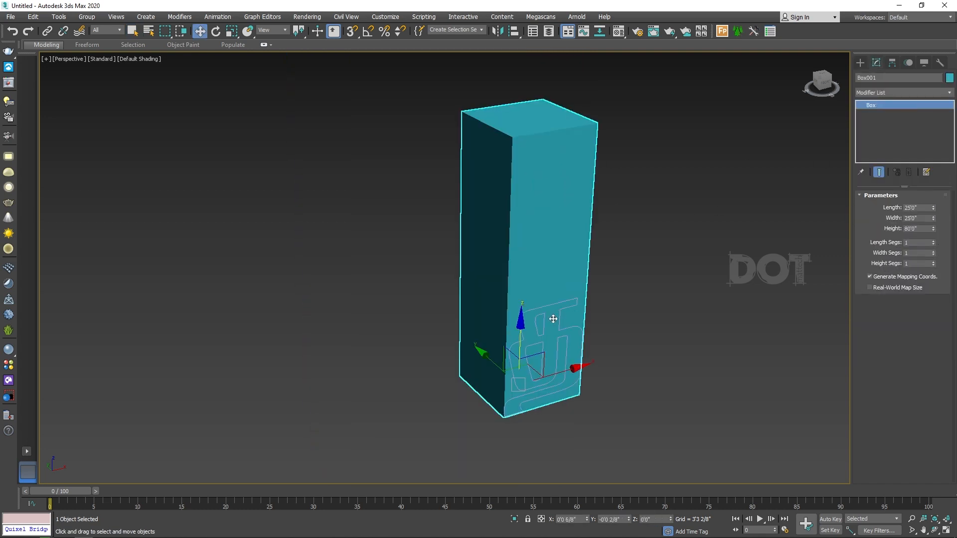
- Delete the box behind the text outline
alt+middle_drag(582, 373, 573, 323)
middle_drag(573, 323, 464, 279)
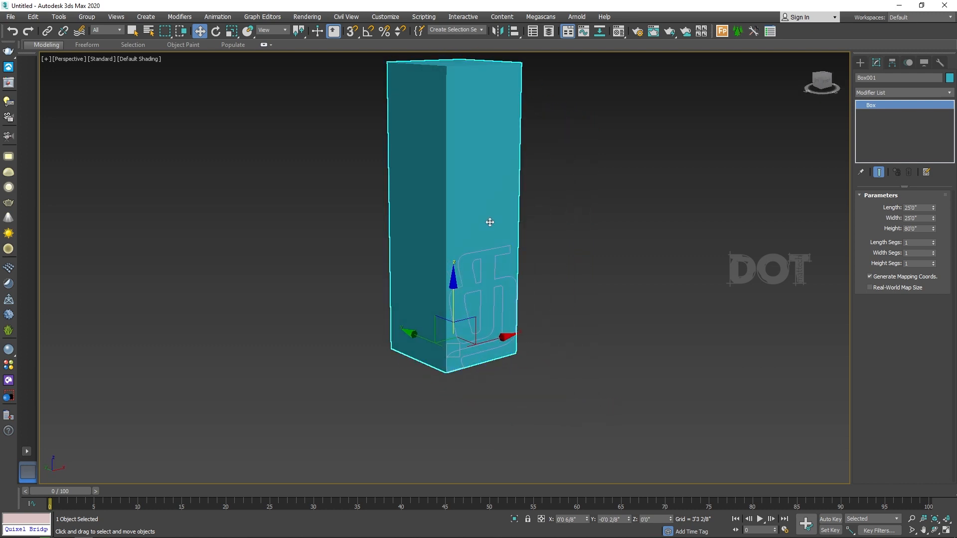
key(Delete)
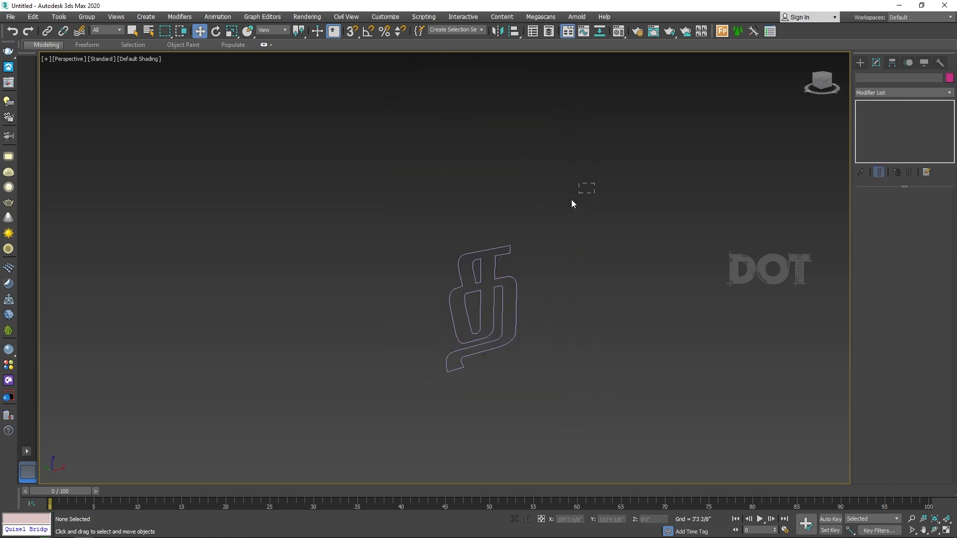
- Apply an Extrude modifier to the text spline with an amount of about 15'6 4/8"
drag(594, 185, 390, 390)
alt+middle_drag(532, 286, 529, 298)
scroll(476, 293, up, 6)
scroll(440, 253, down, 3)
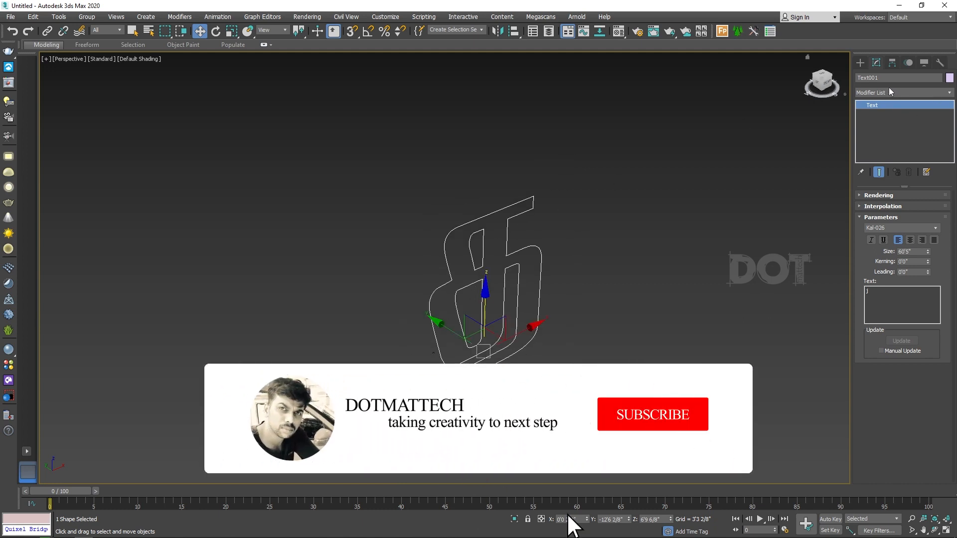
click(888, 92)
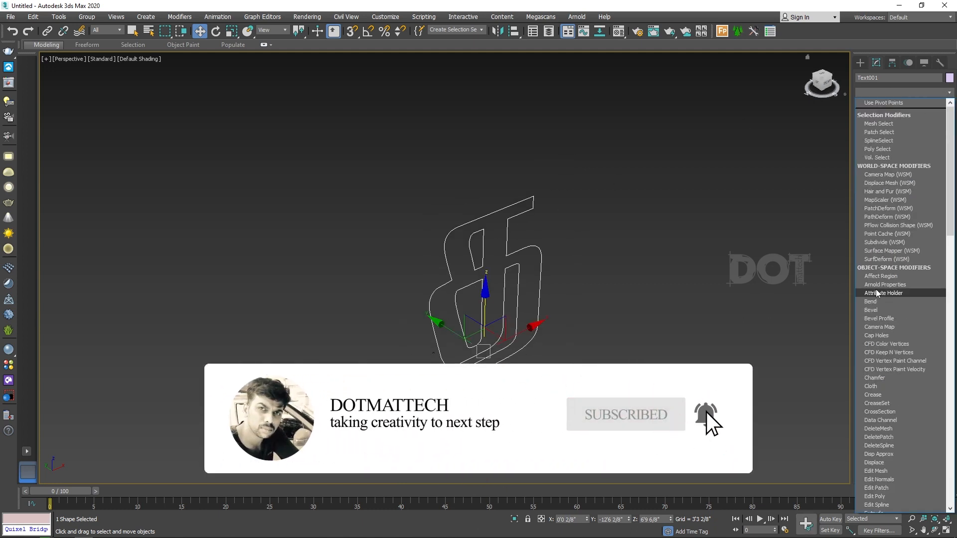
key(e)
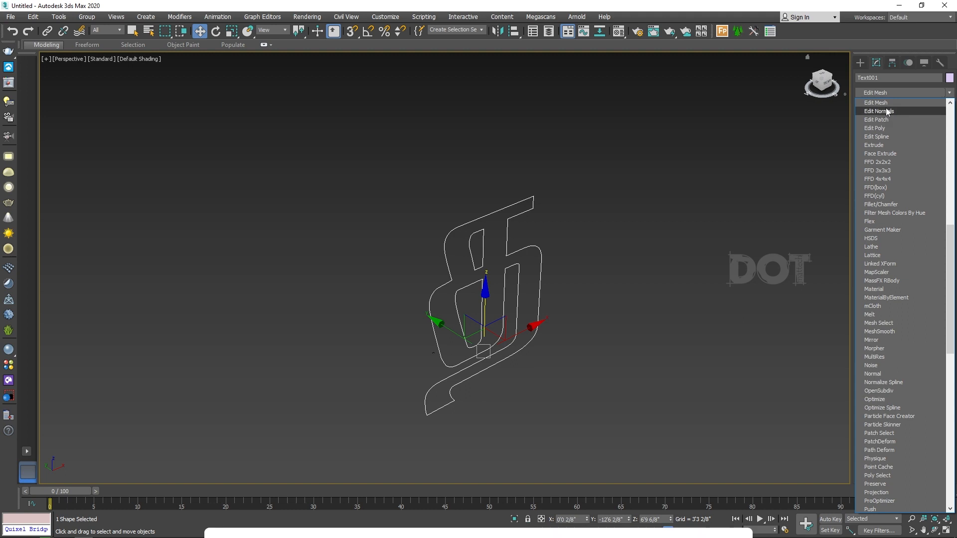
click(881, 144)
drag(931, 210, 943, 252)
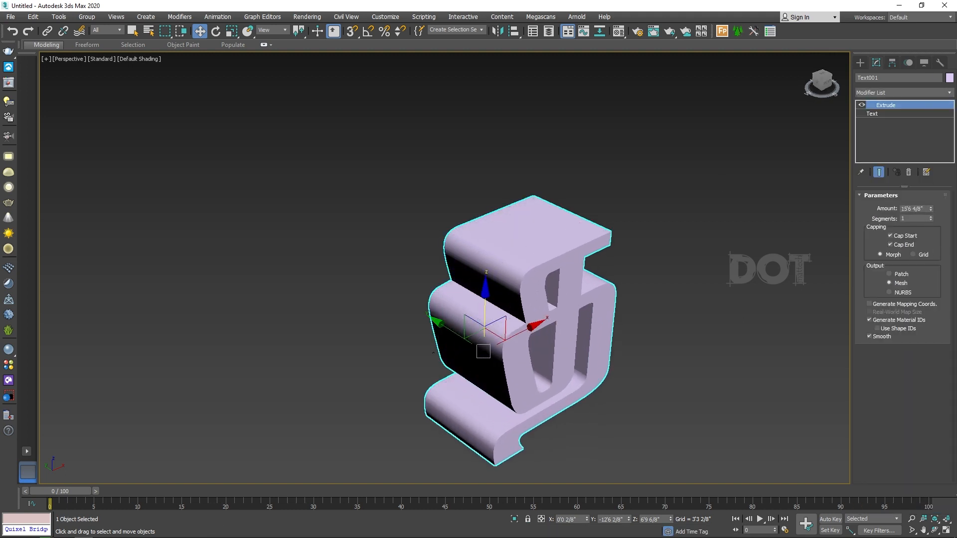
alt+middle_drag(438, 313, 530, 350)
- Display edged faces in the viewport and set the Extrude modifier's segments to 4
key(F4)
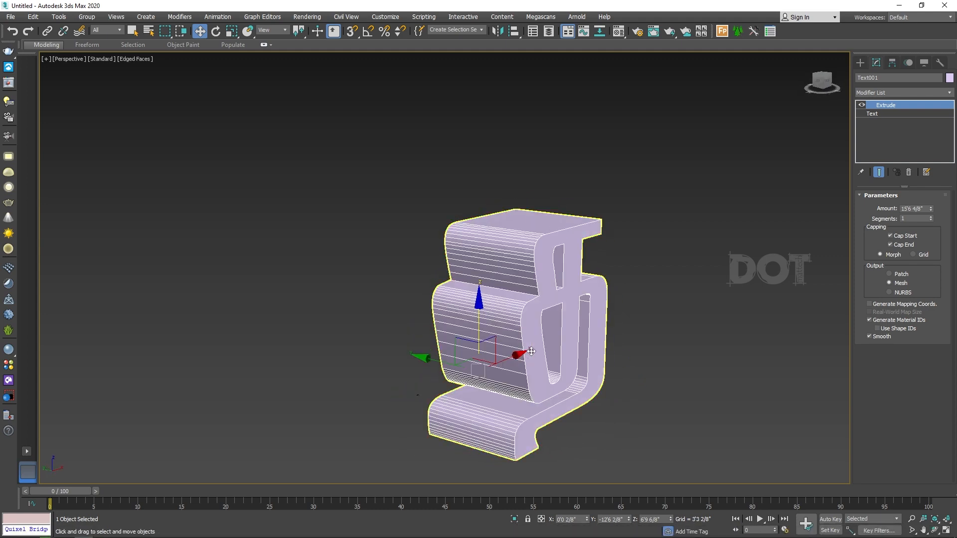
mouse_move(629, 337)
alt+middle_down()
mouse_move(577, 237)
mouse_move(442, 160)
alt+middle_up()
scroll(482, 243, up, 3)
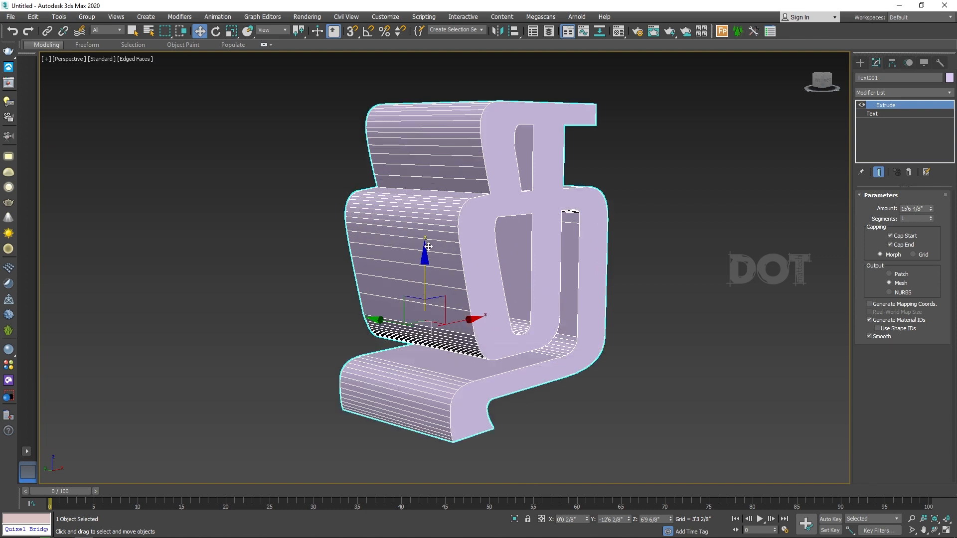
click(931, 217)
click(931, 217)
click(930, 217)
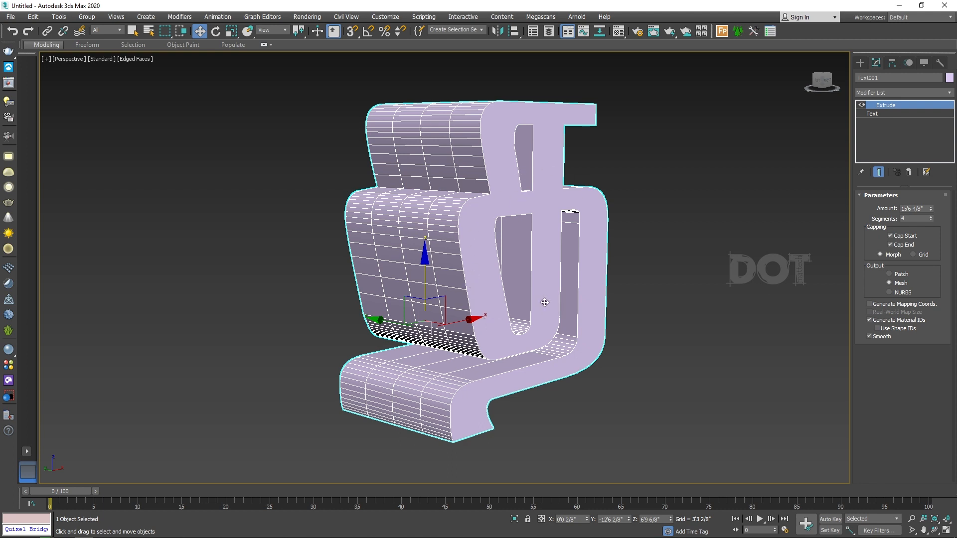
- Move the extruded letter to X 0'0" and Y 0'0"
drag(521, 297, 478, 322)
alt+middle_drag(525, 319, 525, 220)
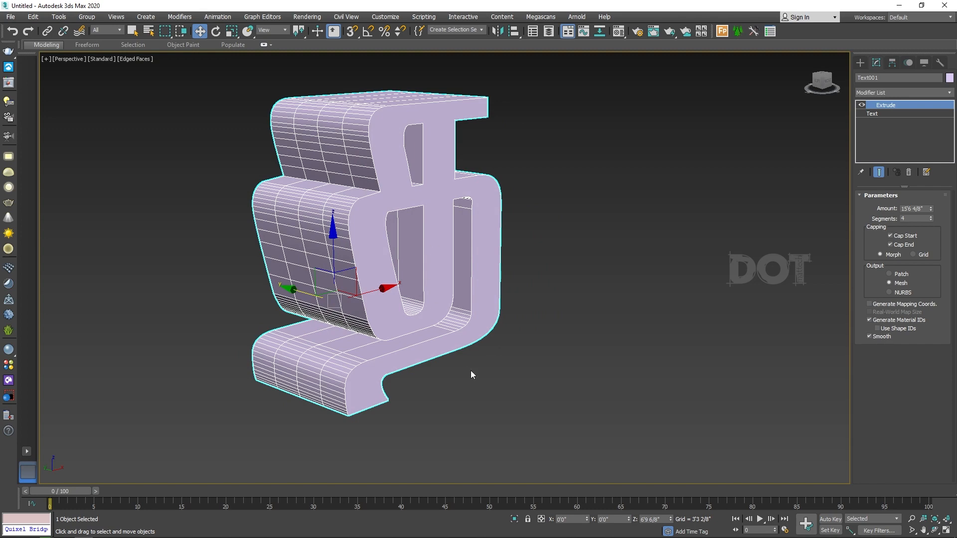
- Create a thin box about 0'7" by 0'9" beside the extruded letter and set its height to 6'0"
alt+middle_drag(470, 369, 512, 369)
scroll(444, 312, up, 3)
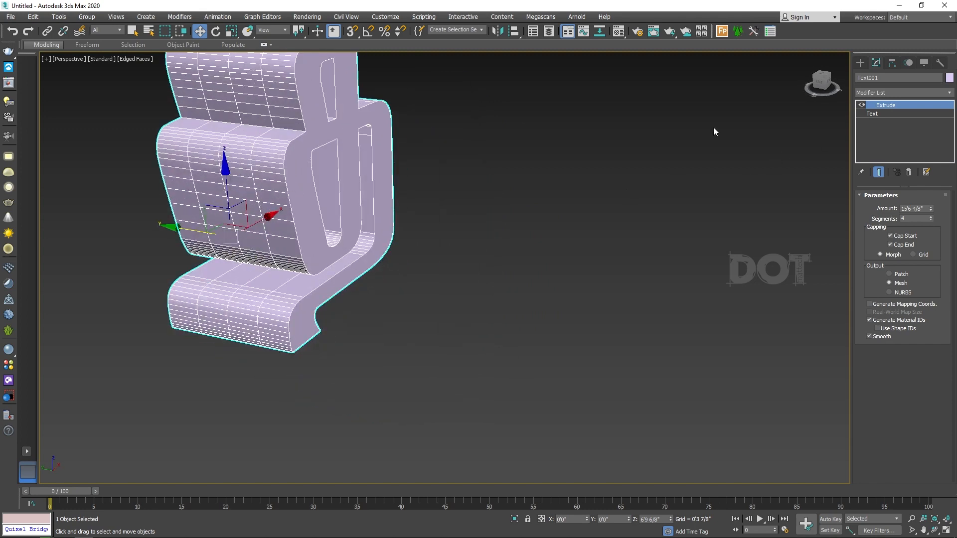
click(860, 62)
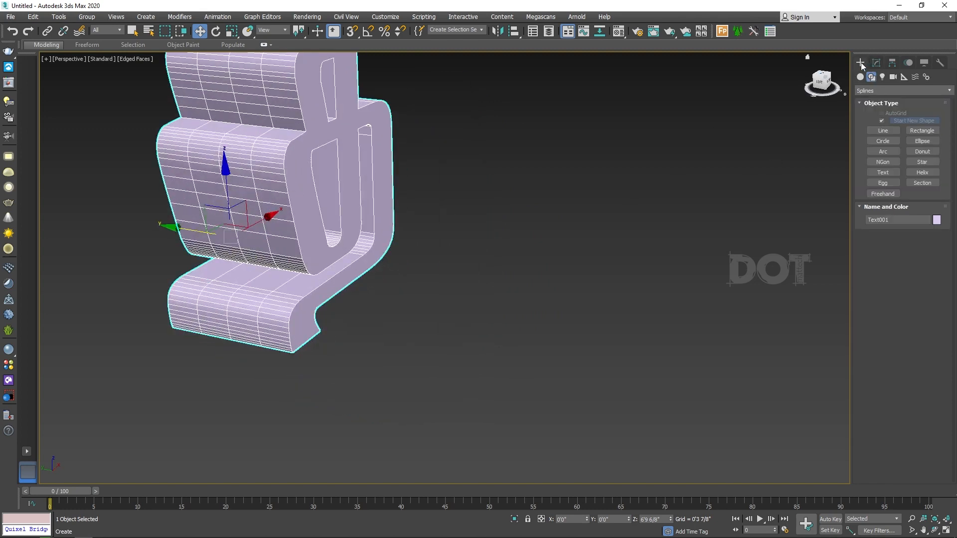
click(860, 77)
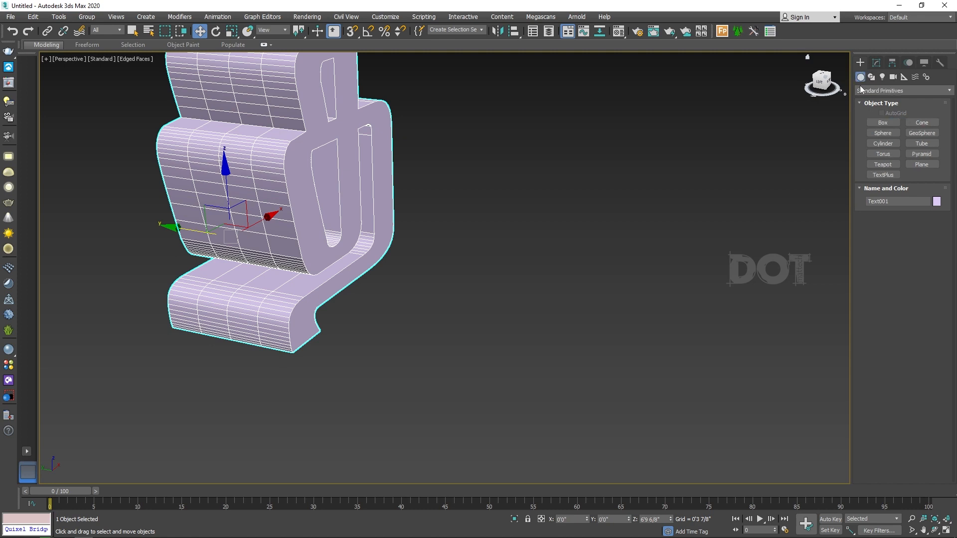
click(883, 122)
drag(530, 401, 531, 402)
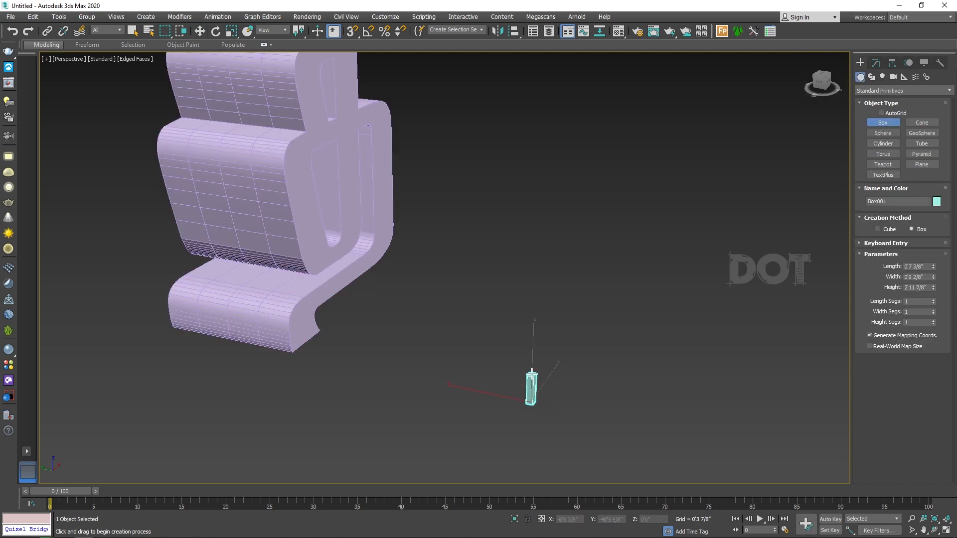
click(531, 371)
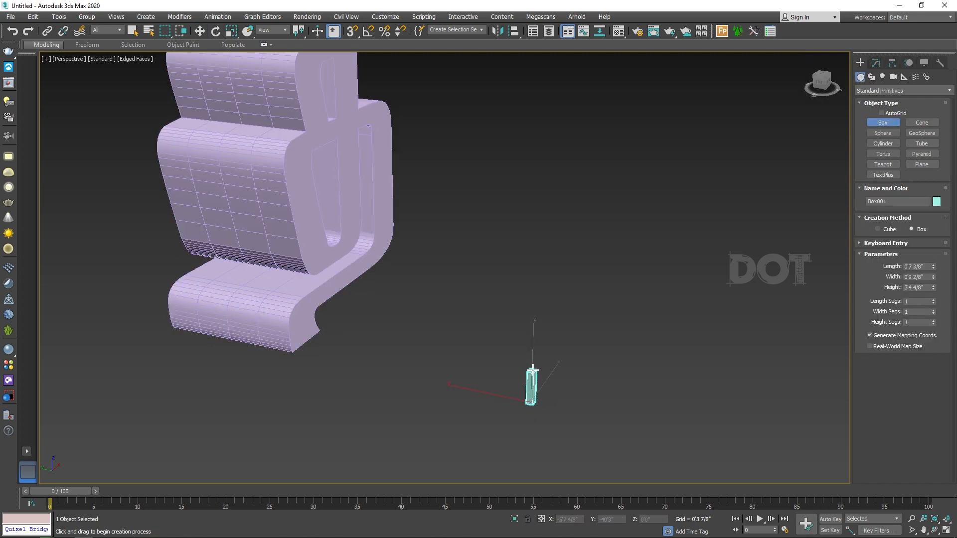
double_click(911, 288)
text(6)
key(Return)
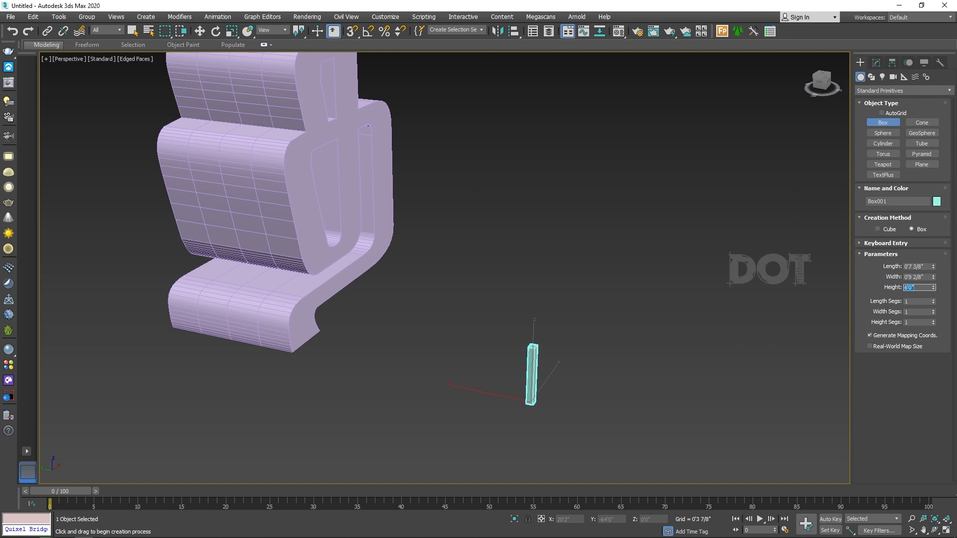
- Move the box along Y up to the letter's front to compare their scale, and back out to about Y -39'10"
key(w)
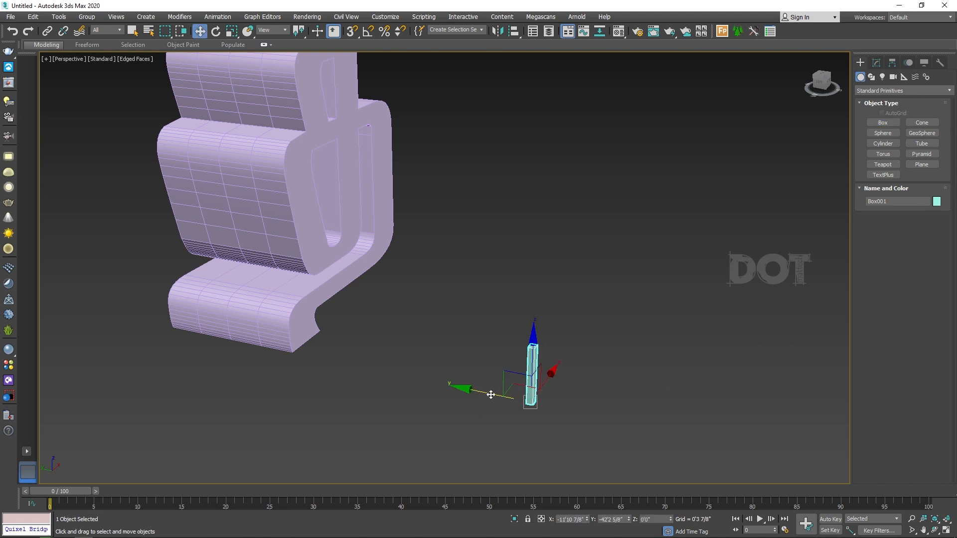
drag(491, 395, 271, 352)
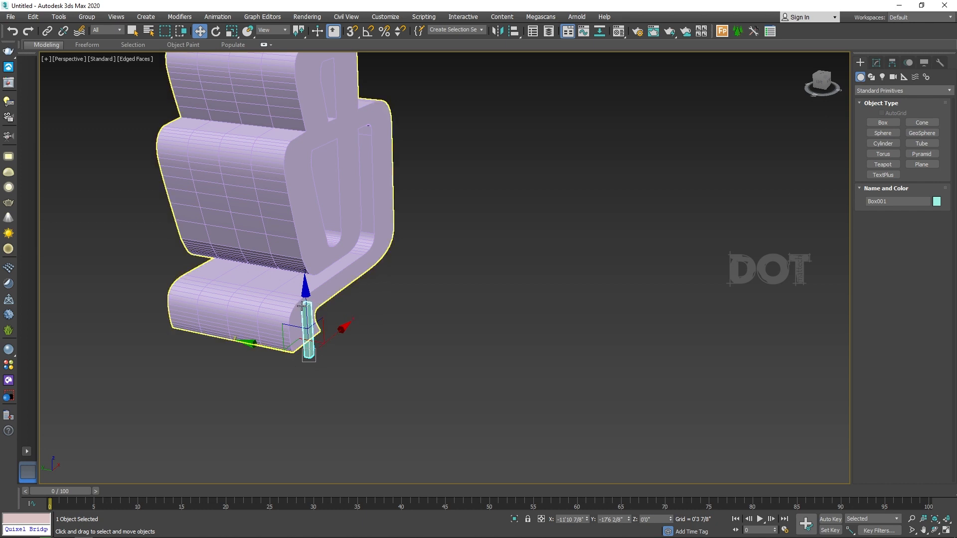
drag(269, 348, 493, 384)
alt+middle_drag(494, 384, 531, 322)
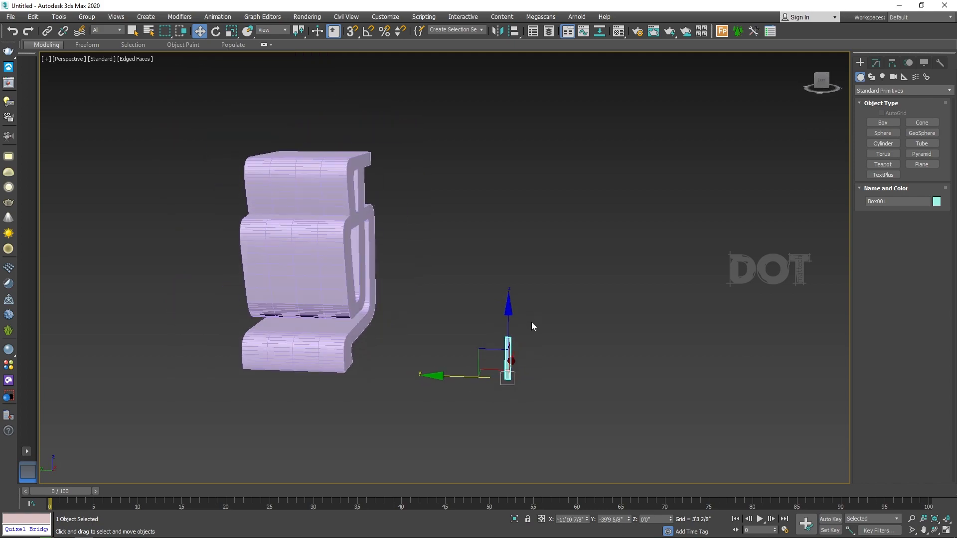
- In the Left view, move the box farther in front of the letter, to about Y -50'10"
key(l)
key(z)
scroll(423, 306, down, 5)
scroll(423, 307, down, 5)
middle_drag(423, 307, 549, 317)
scroll(490, 247, up, 5)
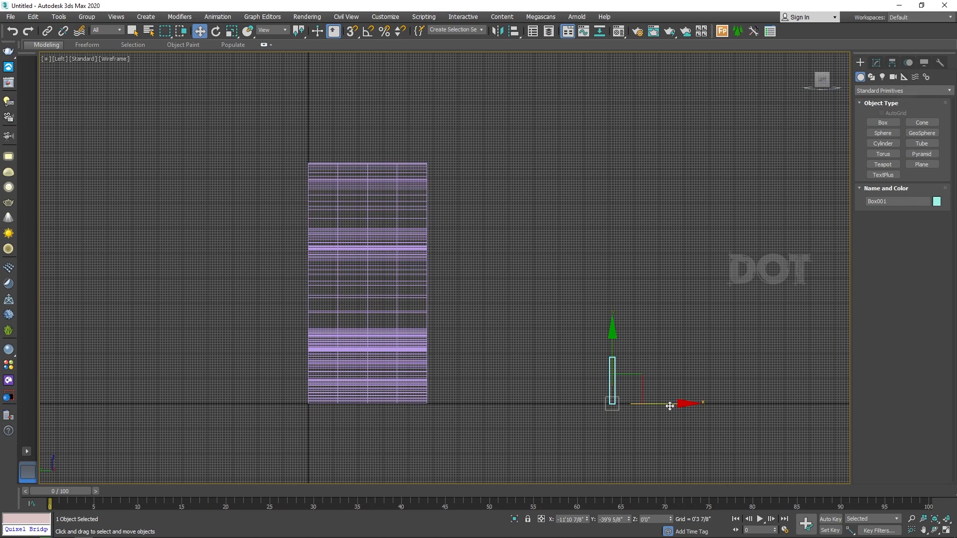
drag(668, 405, 753, 408)
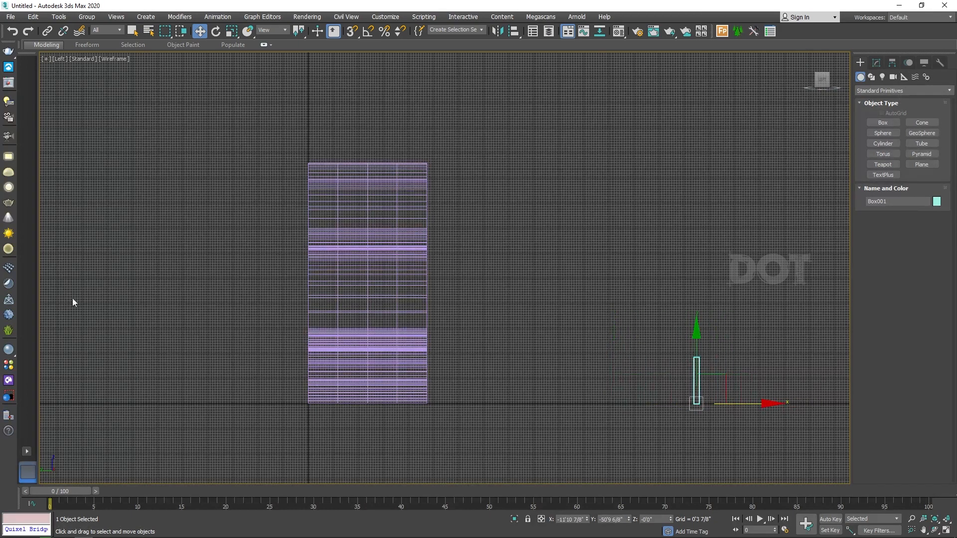
- Create a VRayPhysicalCamera at the box's head height, targeting the letter's front at a distance of about 34'2"
click(893, 77)
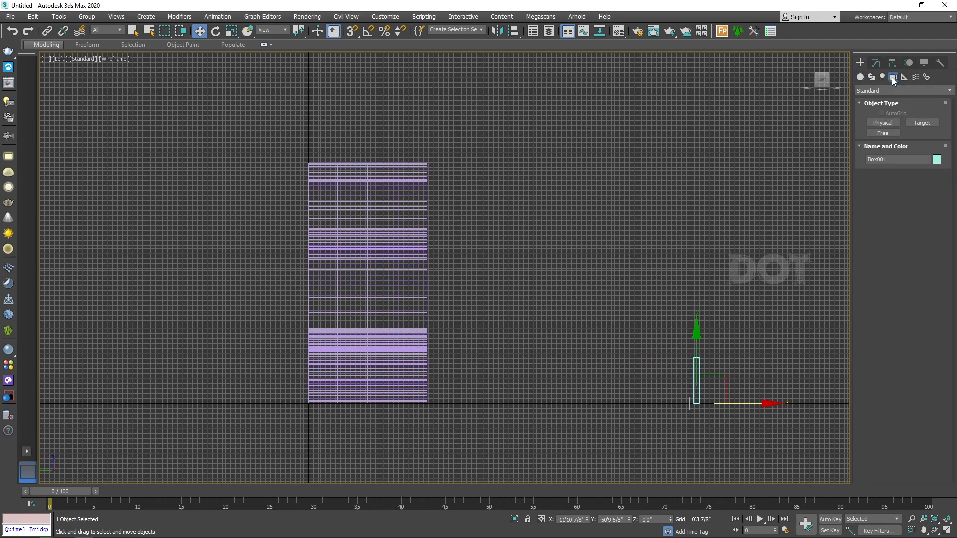
click(881, 90)
click(883, 105)
click(922, 122)
drag(691, 359, 430, 357)
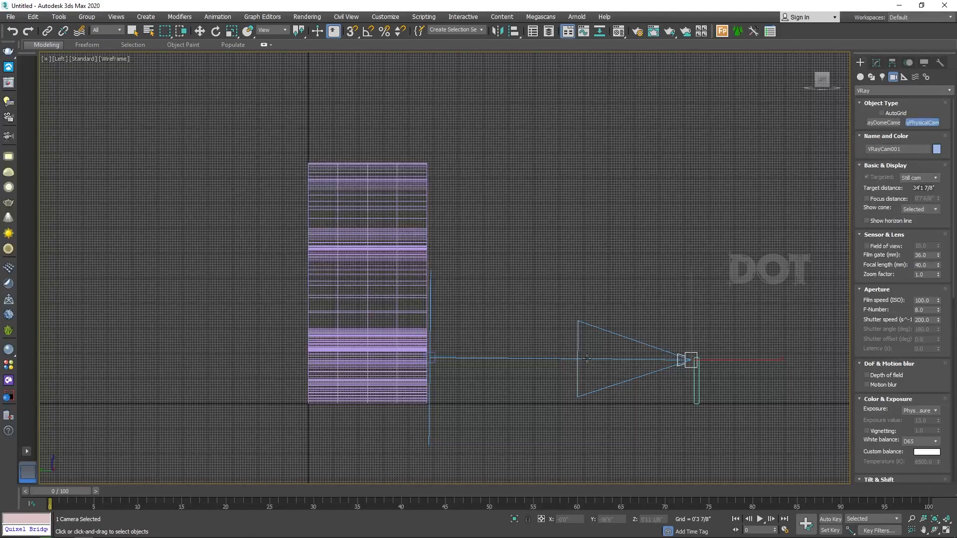
key(w)
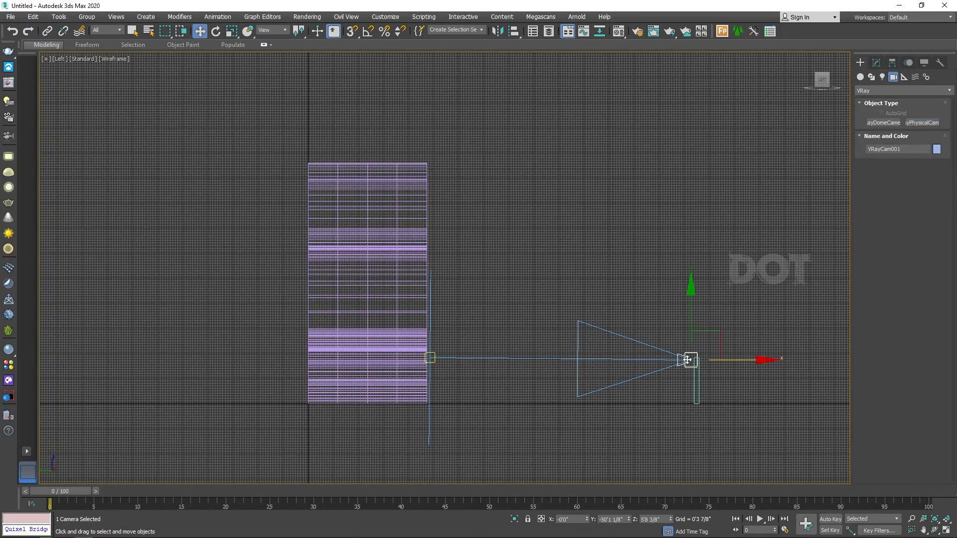
click(876, 63)
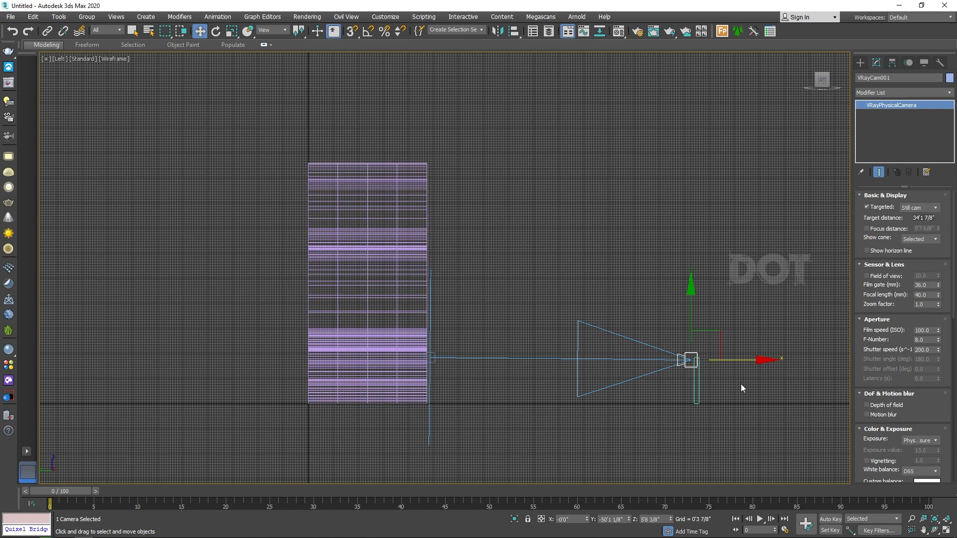
- Show the shaded camera view in place of the Front view in the four-viewport layout, and raise the camera target to about Z 17'9"
click(430, 358)
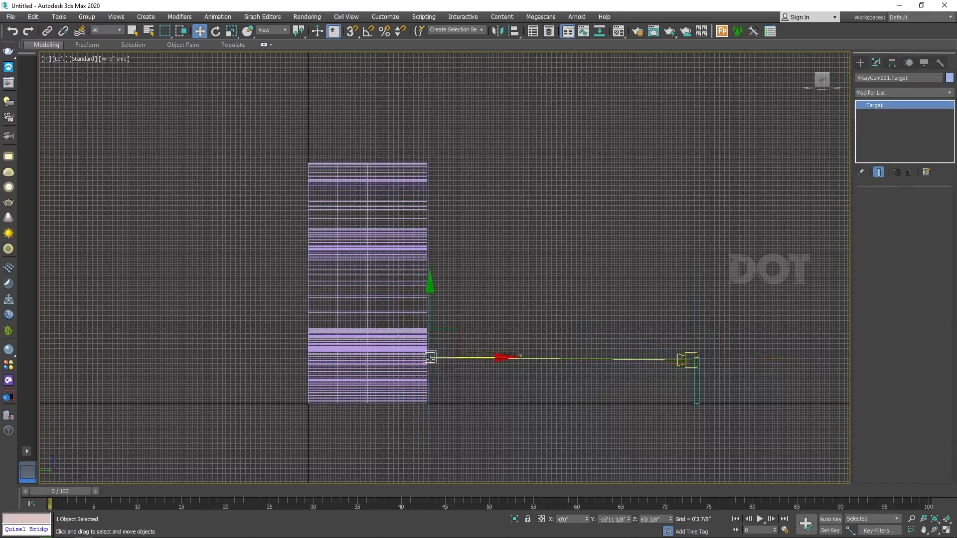
key(t)
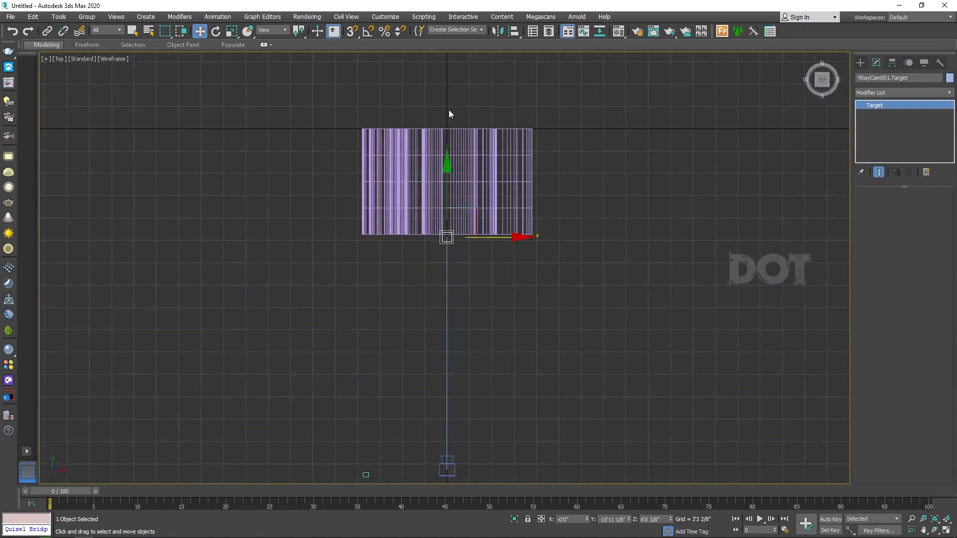
key(p)
alt+middle_drag(485, 315, 496, 273)
key(alt+w)
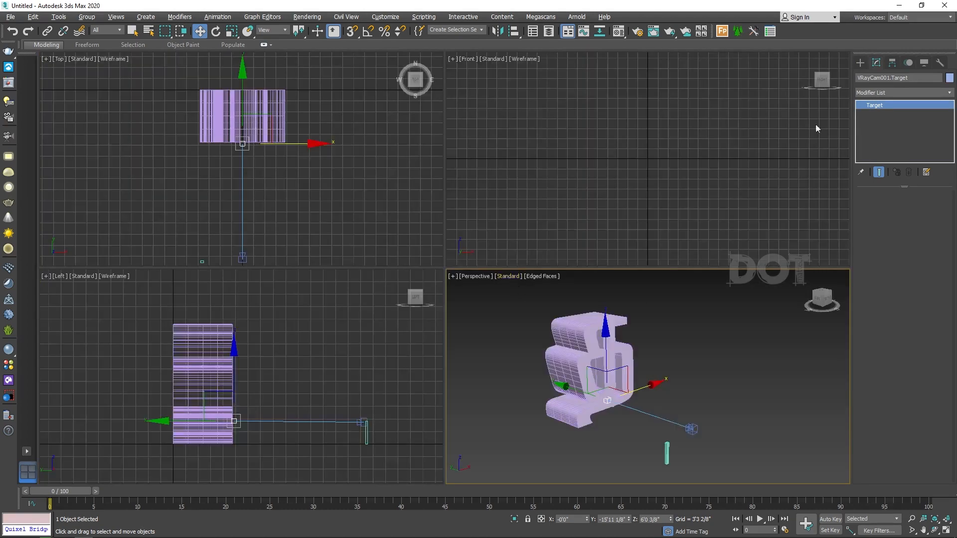
right_click(677, 146)
key(c)
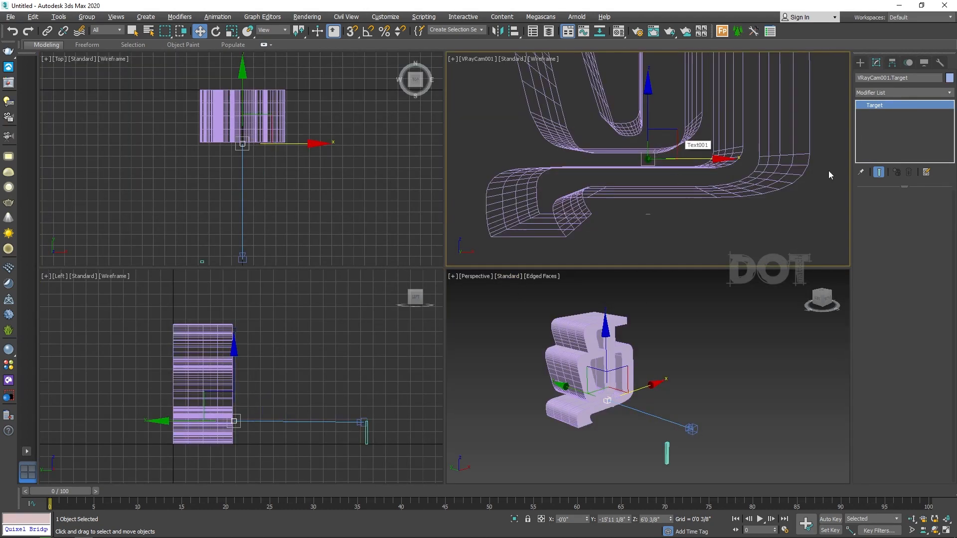
key(F3)
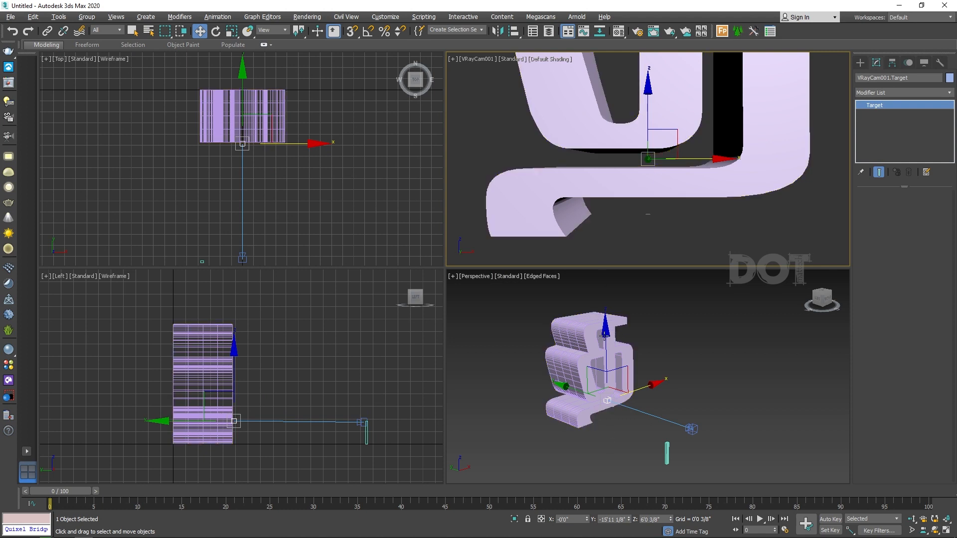
drag(606, 333, 617, 297)
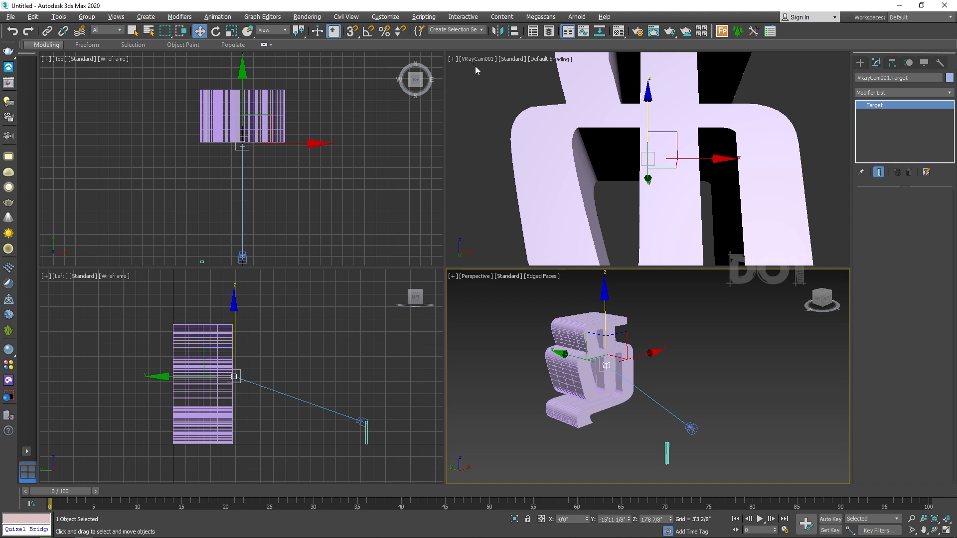
- Display the safe frame in the camera view and lock the V-Ray render view to VRayCam001
right_click(522, 80)
key(shift+f)
click(633, 32)
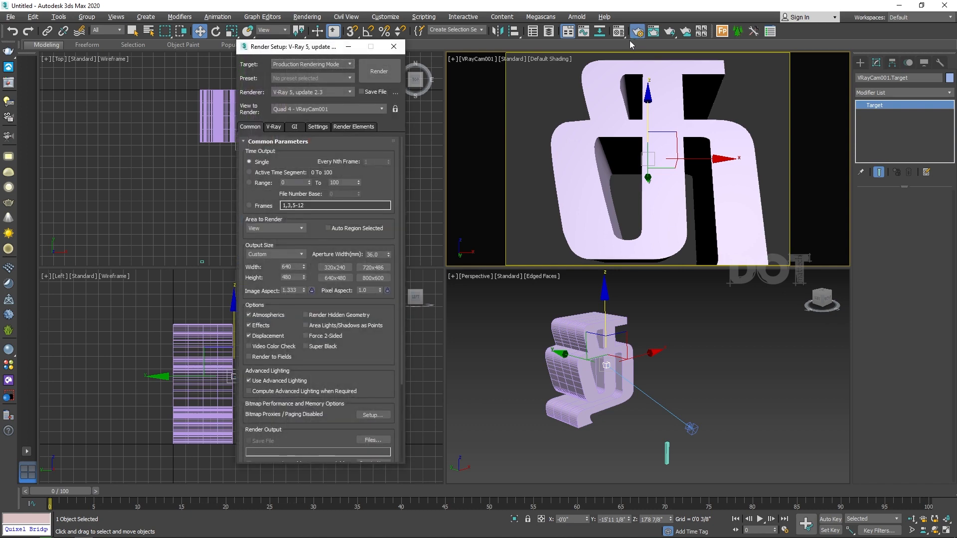
click(394, 109)
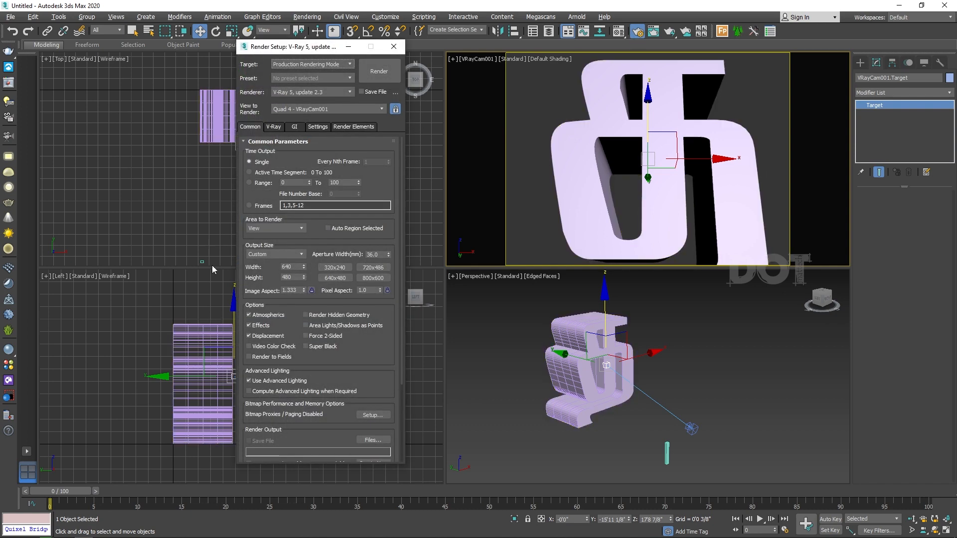
- Set the render output size to 1080 wide by 1440 high and close the render settings
double_click(289, 267)
text(1080)
key(Tab)
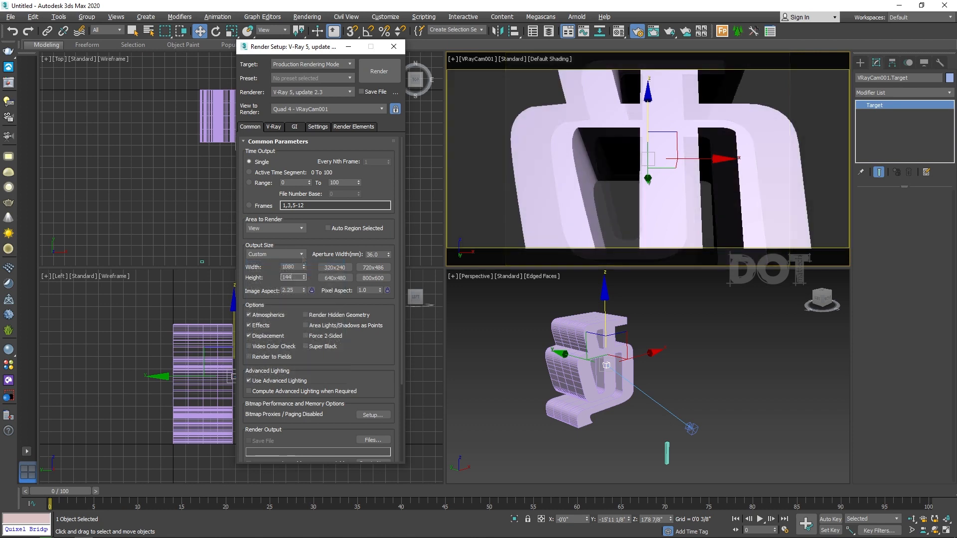
text(1440)
key(Return)
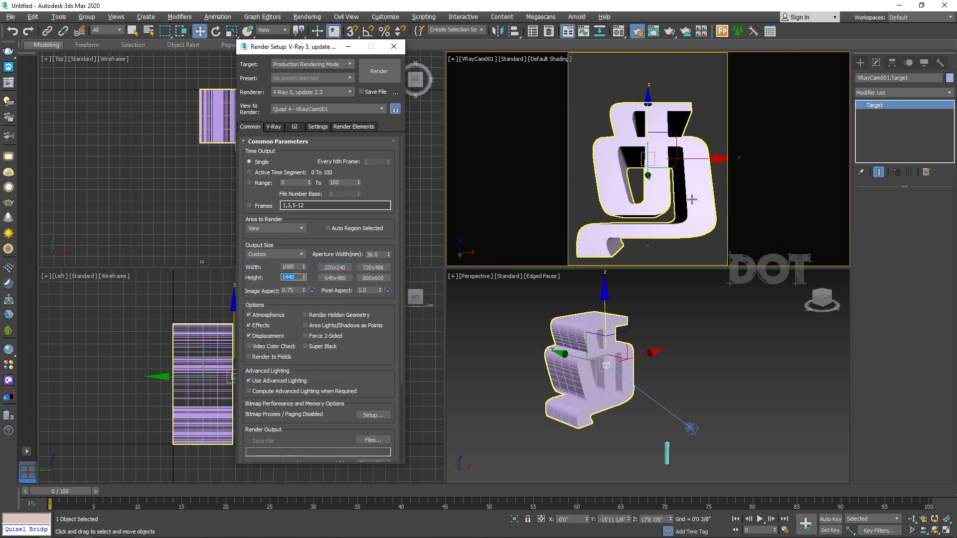
click(394, 46)
- Move the camera target to about X -4'3", Z 14'10" and the camera to about X -21'5", and set the focal length to 50 mm
drag(647, 118, 648, 130)
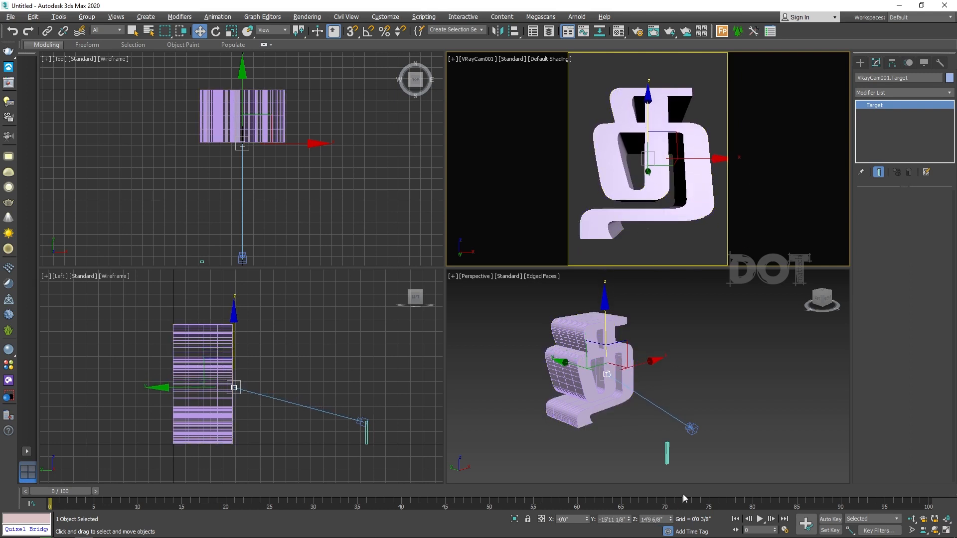
drag(706, 160, 661, 162)
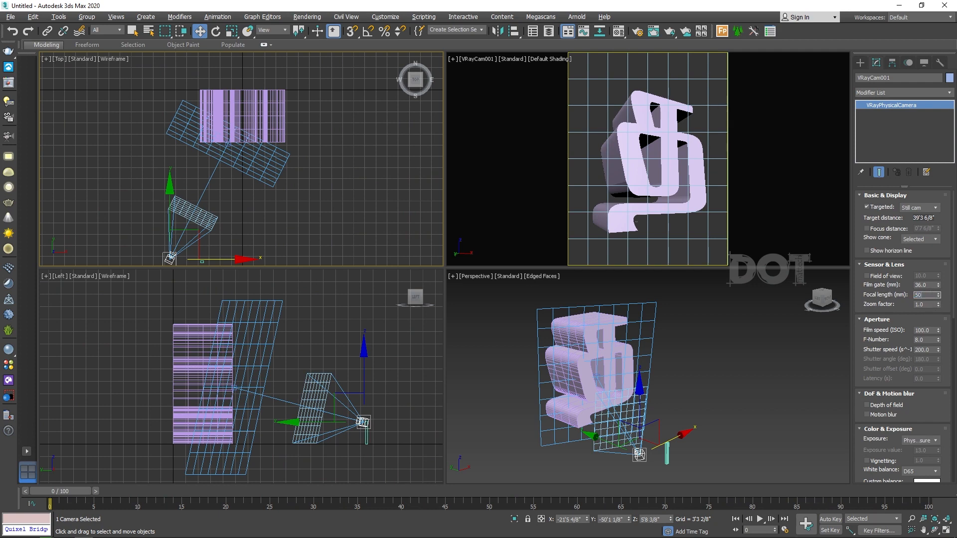
key(Return)
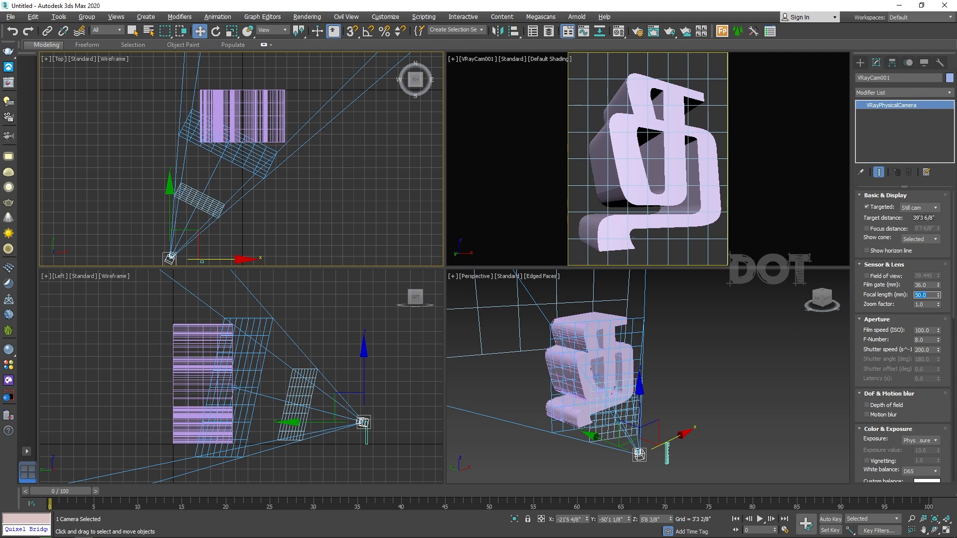
right_click(882, 301)
- Shift the camera target slightly along positive X to center the letter in the frame, and check the framing in the enlarged camera view
click(229, 145)
click(227, 144)
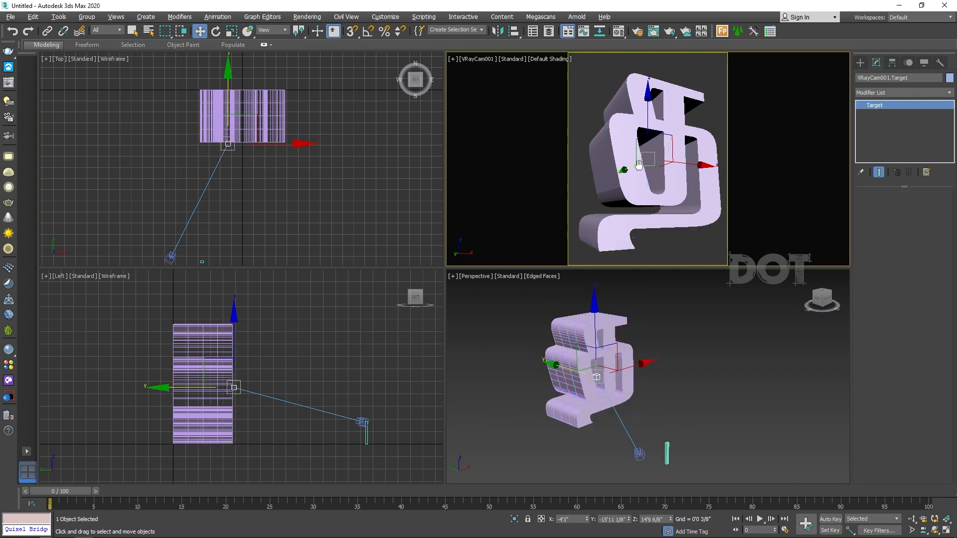
drag(705, 167, 707, 167)
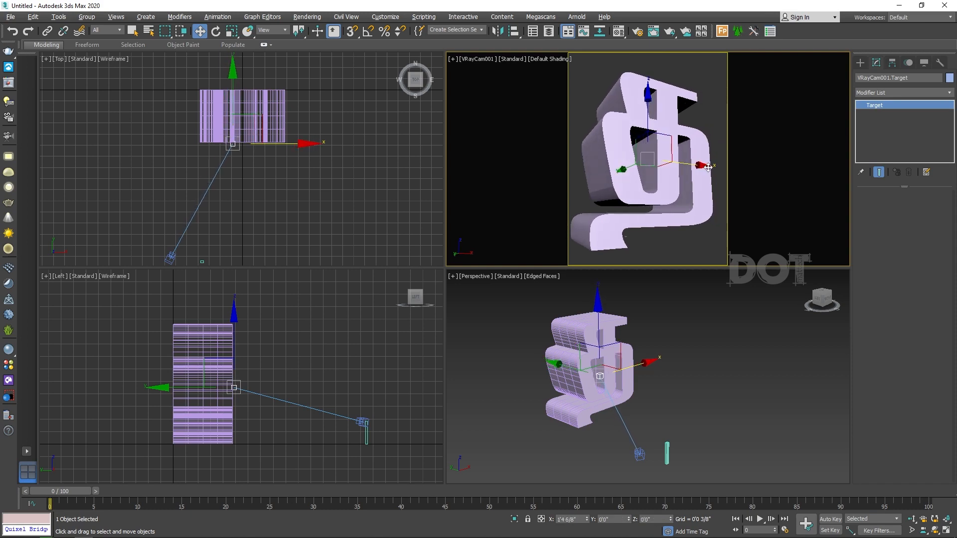
click(738, 235)
key(alt+w)
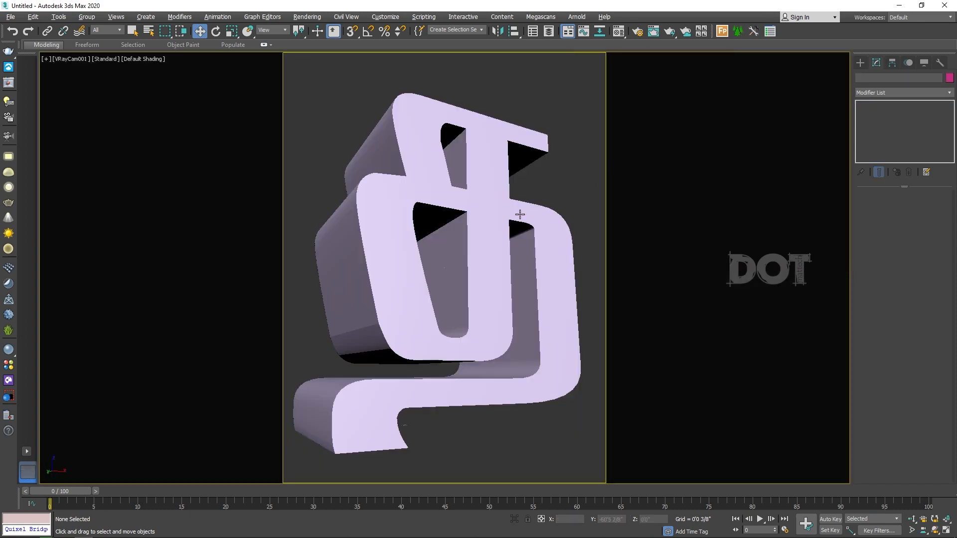
key(alt+w)
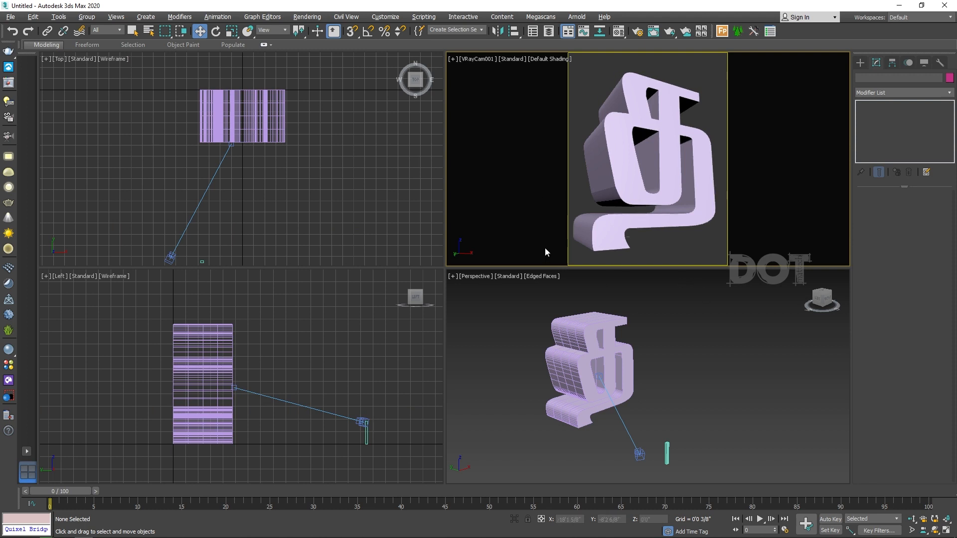
- Create a base slab box beneath the letter, about 32'3" wide, 20'1 6/8" long and 0'3 7/8" high
click(314, 109)
key(alt+w)
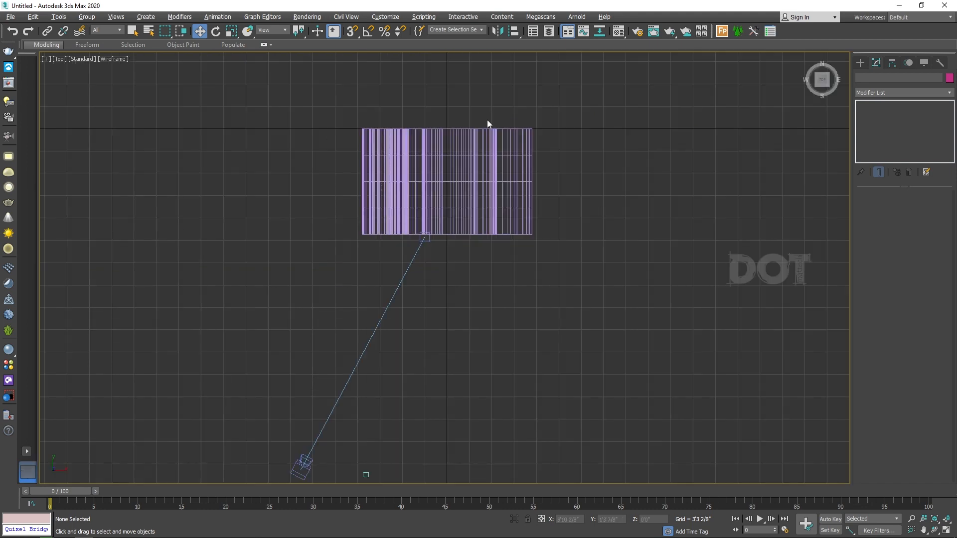
scroll(488, 124, up, 5)
click(860, 62)
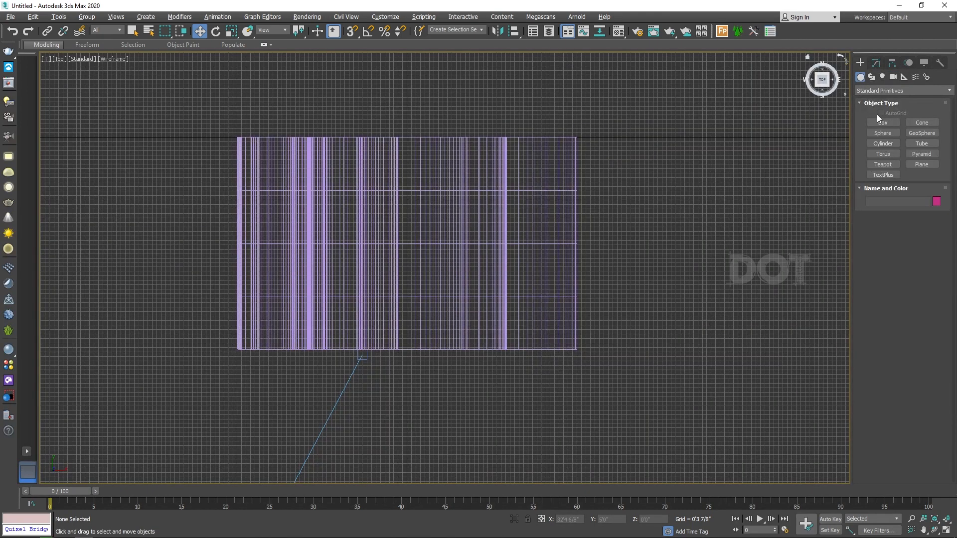
click(882, 122)
drag(179, 108, 618, 381)
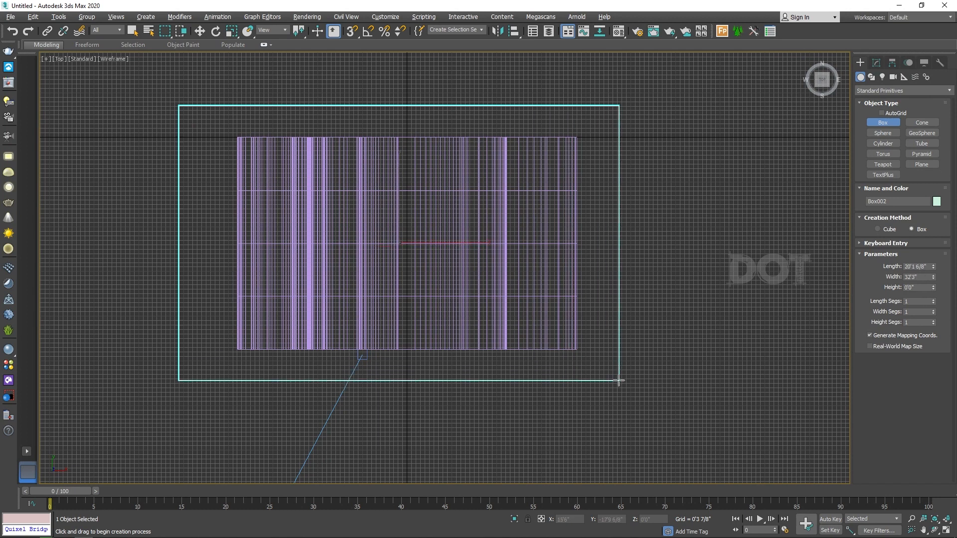
key(f)
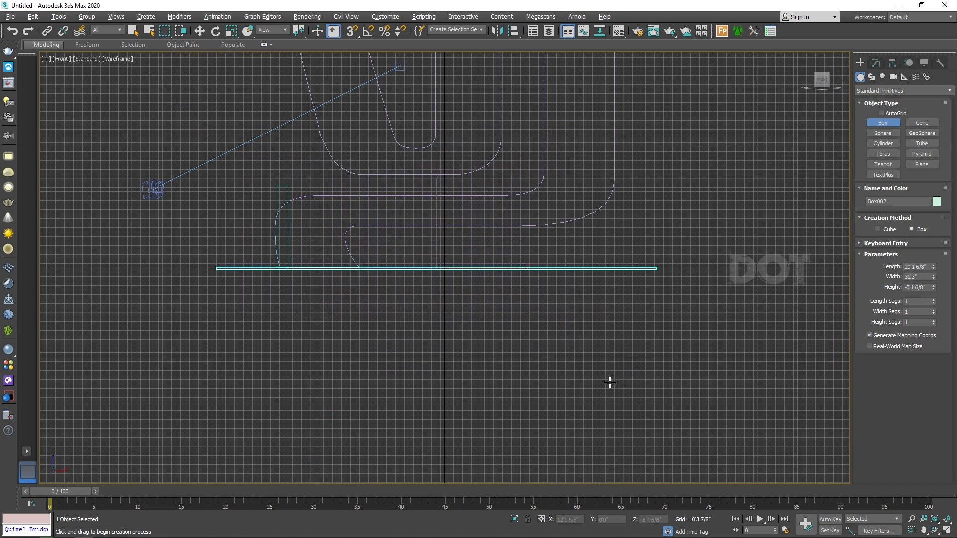
click(553, 276)
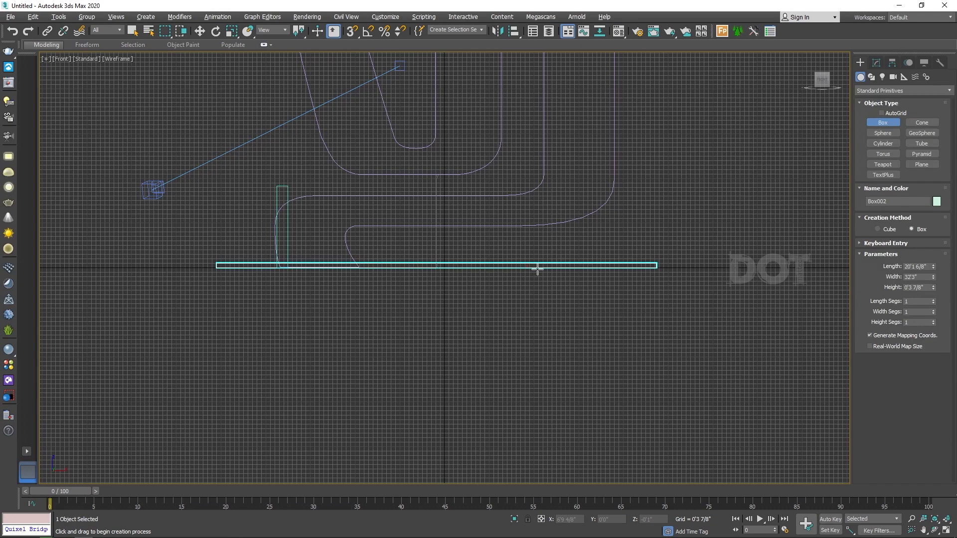
key(p)
scroll(257, 383, up, 5)
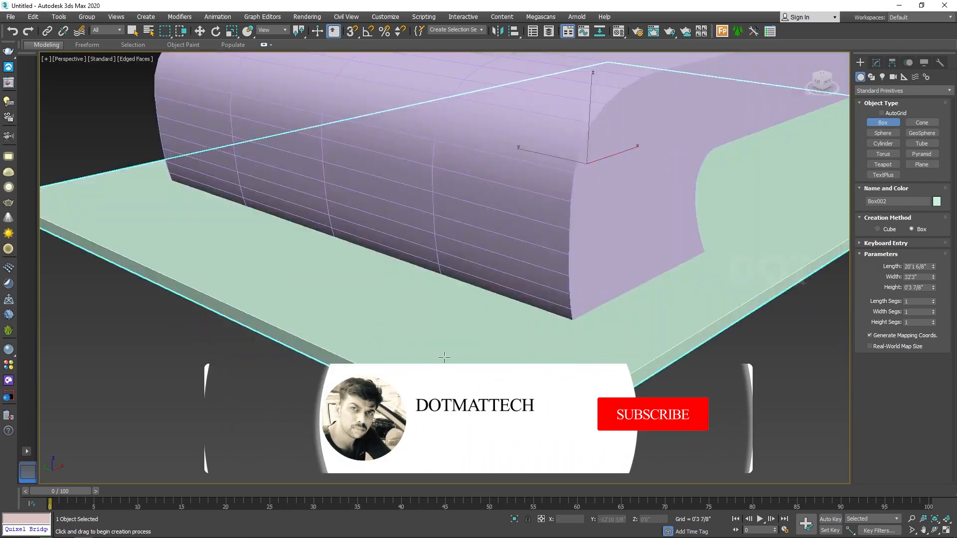
scroll(334, 319, down, 1)
scroll(337, 306, down, 3)
scroll(443, 320, up, 4)
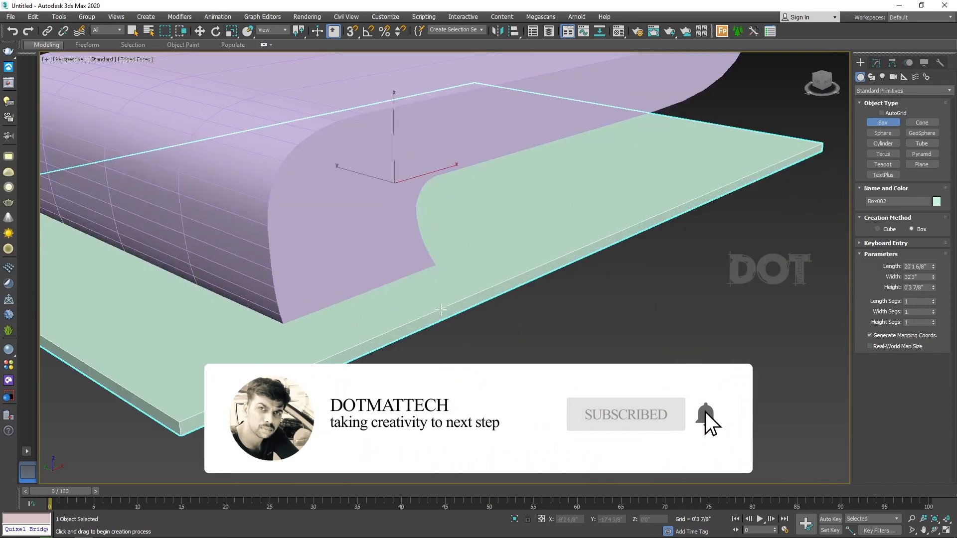
- Create a road plane about 78'2 6/8" wide in front of the long box strip and adjust its length
key(w)
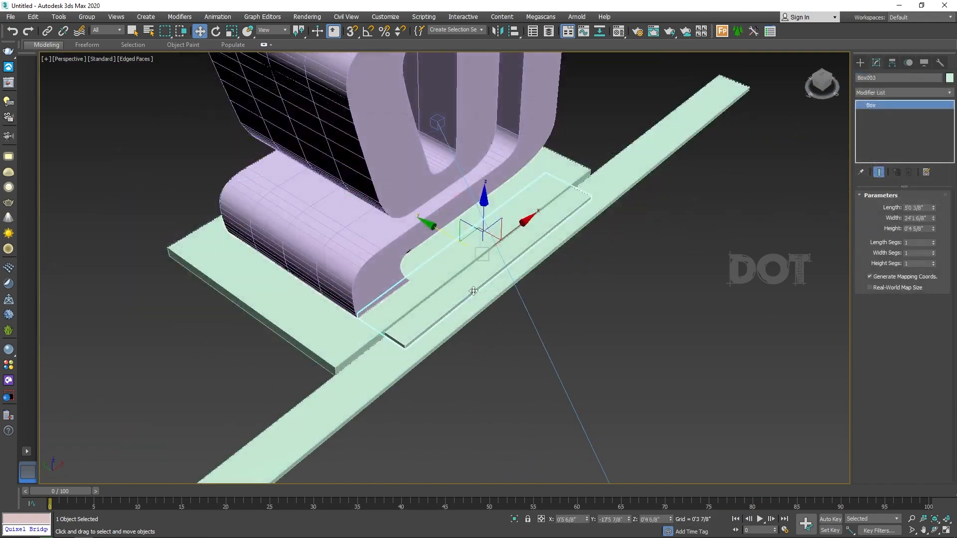
scroll(508, 341, down, 1)
alt+middle_drag(530, 357, 429, 316)
scroll(516, 315, down, 1)
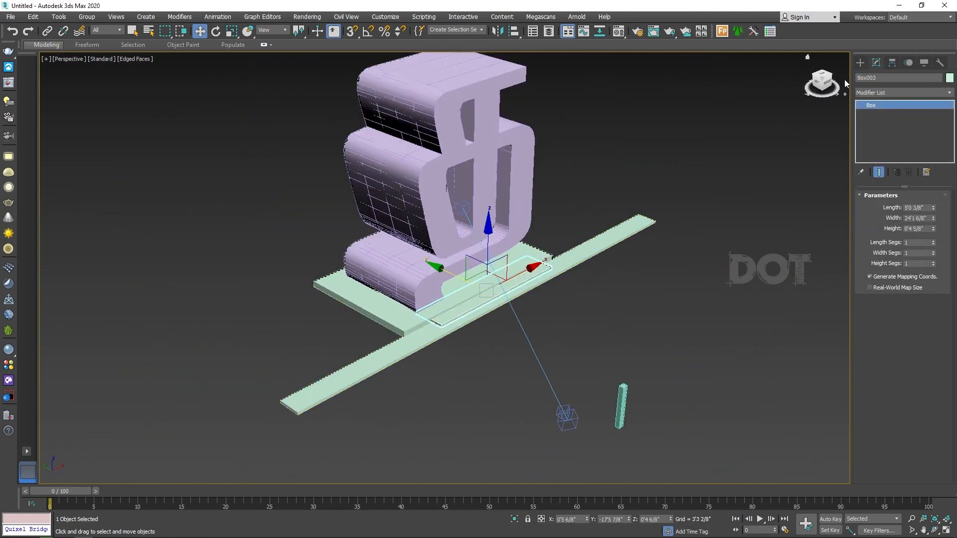
click(860, 62)
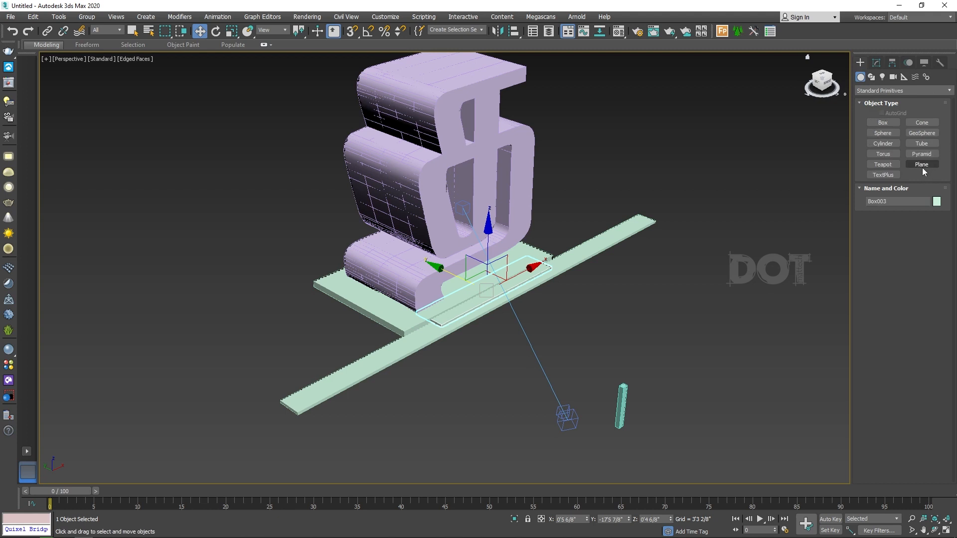
click(922, 165)
drag(293, 414, 732, 248)
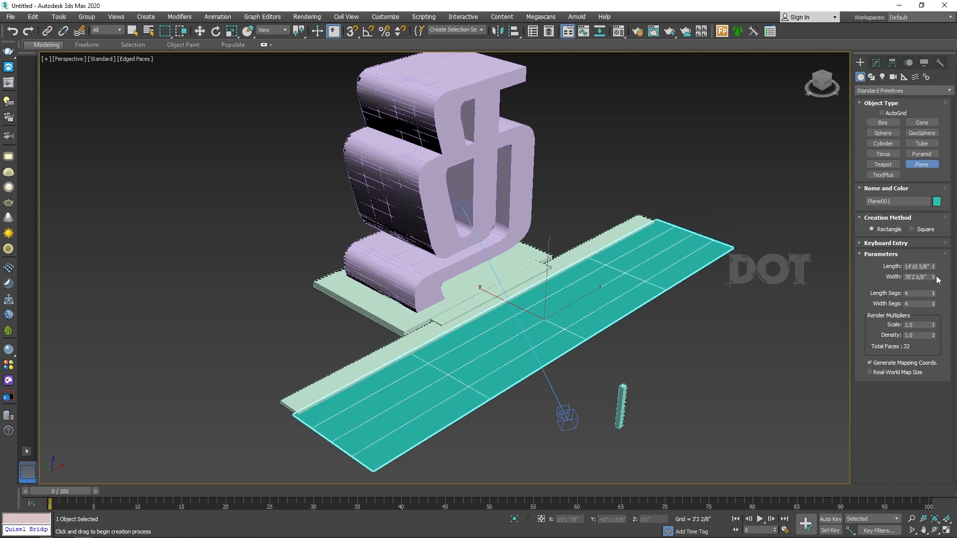
drag(934, 266, 931, 274)
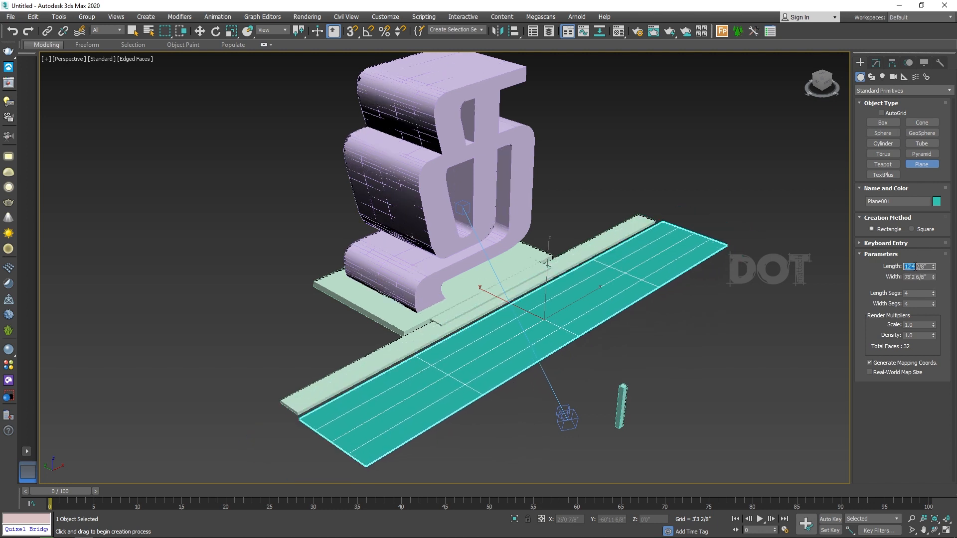
key(Return)
- Move the road plane against the long box strip, and make one copy of the strip along the plane's far edge
key(w)
drag(500, 300, 518, 306)
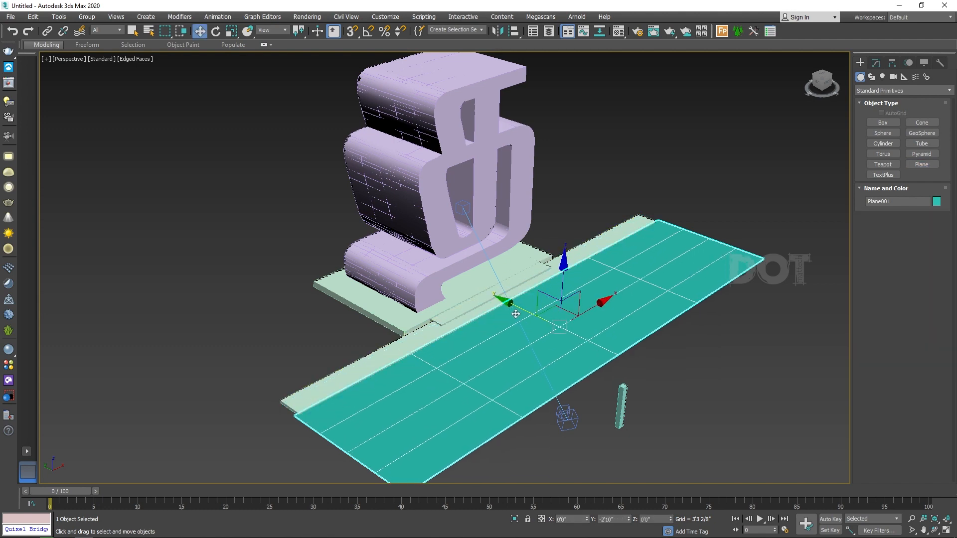
click(475, 302)
shift+drag(463, 284, 591, 350)
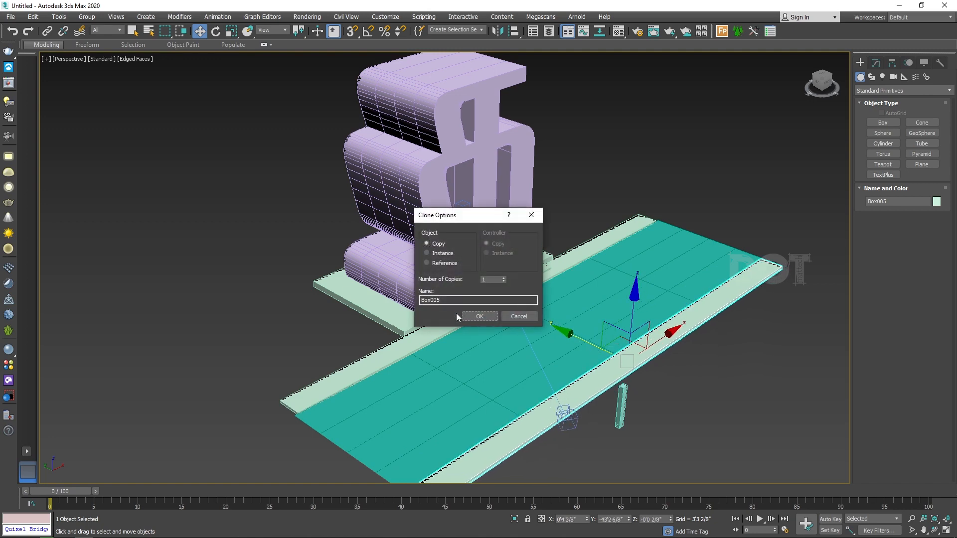
click(478, 316)
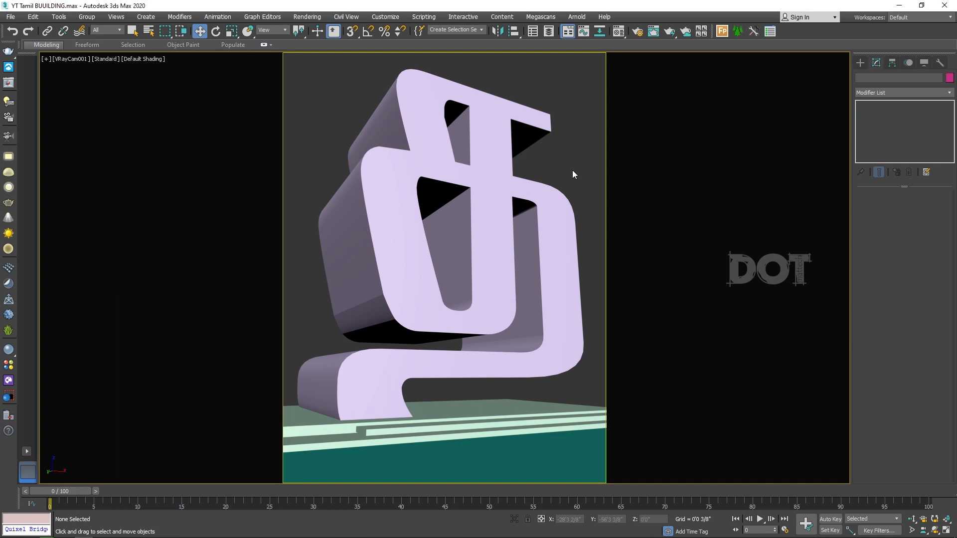
- Start the interactive V-Ray render, and place a V-Ray Sun aimed at the letter with a VRaySky environment map
click(9, 67)
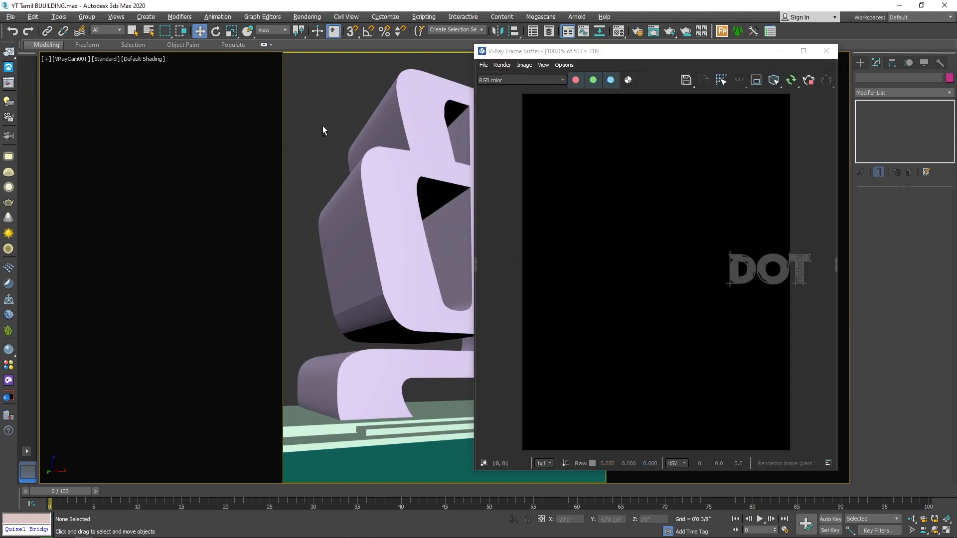
key(alt+w)
scroll(316, 137, down, 4)
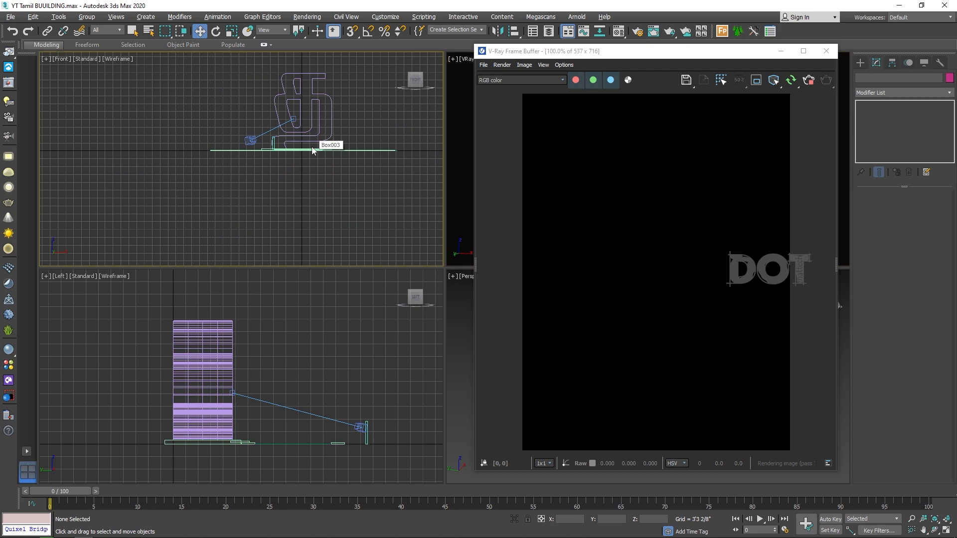
key(t)
scroll(312, 147, down, 2)
scroll(337, 149, up, 1)
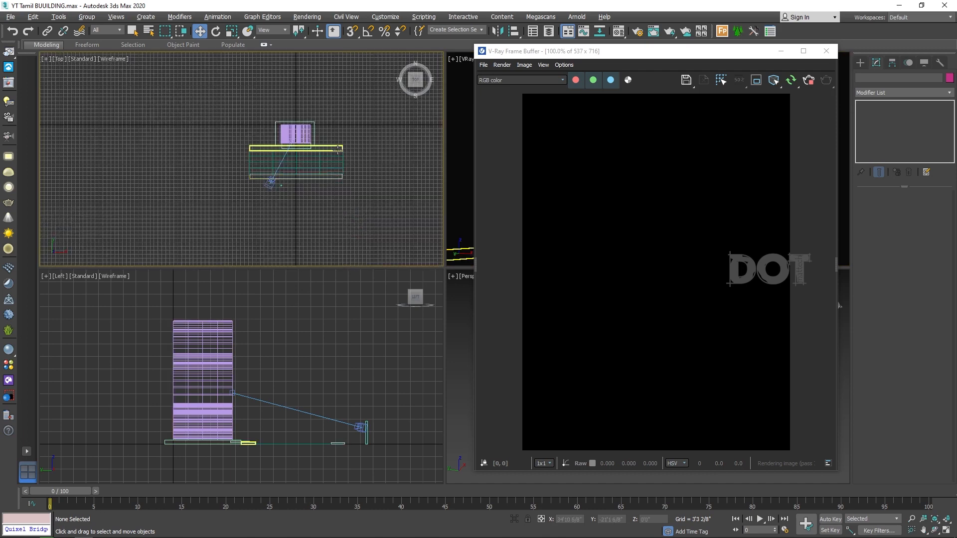
click(8, 233)
drag(364, 224, 297, 140)
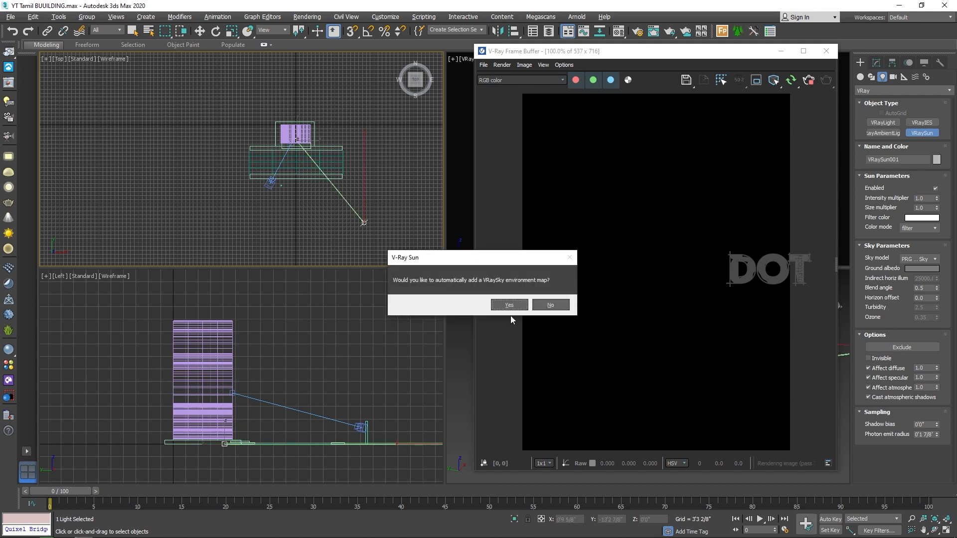
click(507, 304)
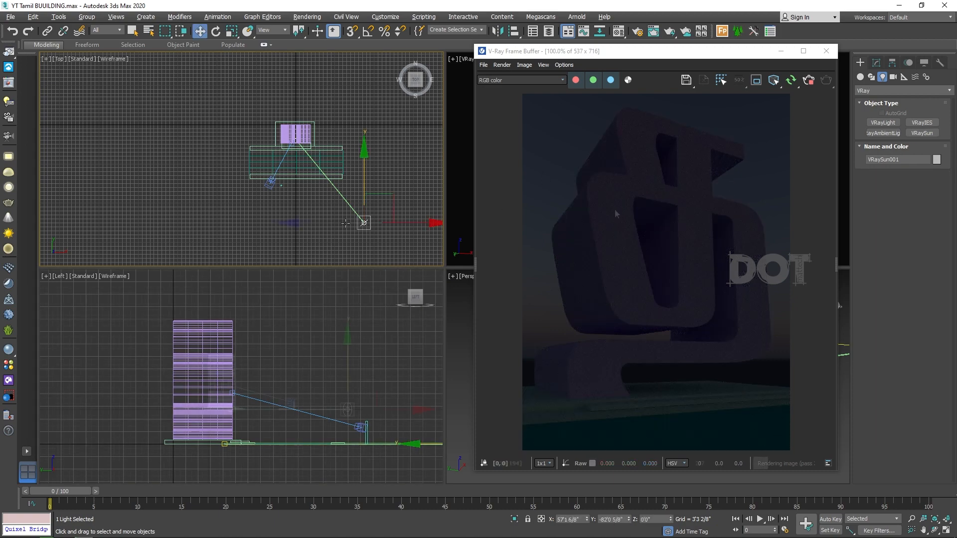
- Raise and reposition the V-Ray Sun to about X 62'10 1/8", Y -35'9 2/8", Z 44'1 6/8"
scroll(348, 406, down, 5)
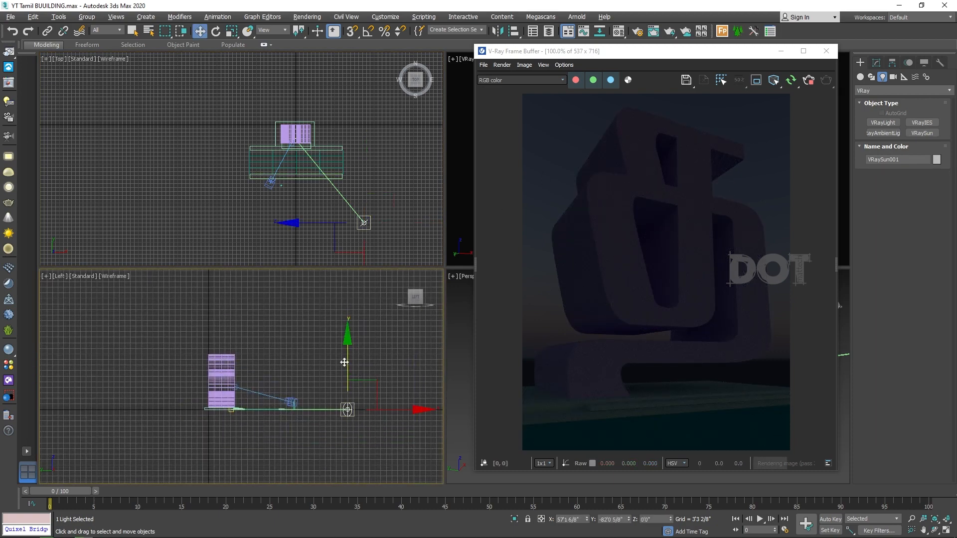
drag(347, 362, 350, 288)
right_click(312, 151)
drag(389, 193, 396, 141)
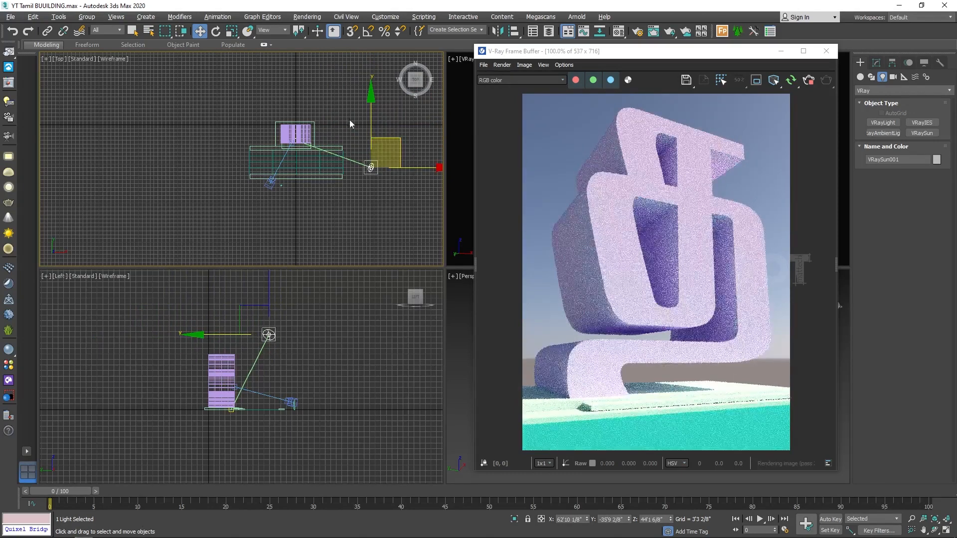
- Select the letter and all surrounding geometry without the sun, and assign the white V-Ray material Material #19
scroll(339, 132, up, 3)
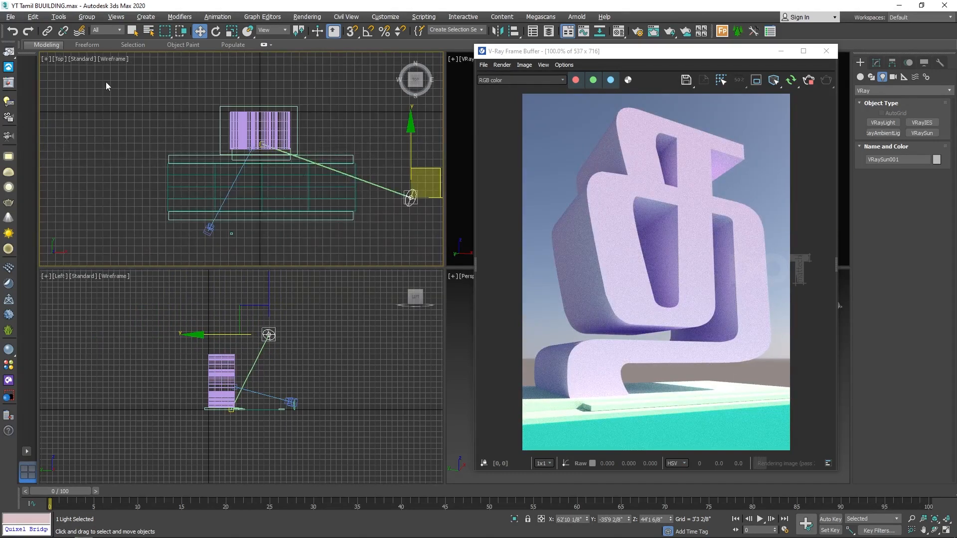
drag(104, 81, 270, 177)
drag(363, 233, 369, 231)
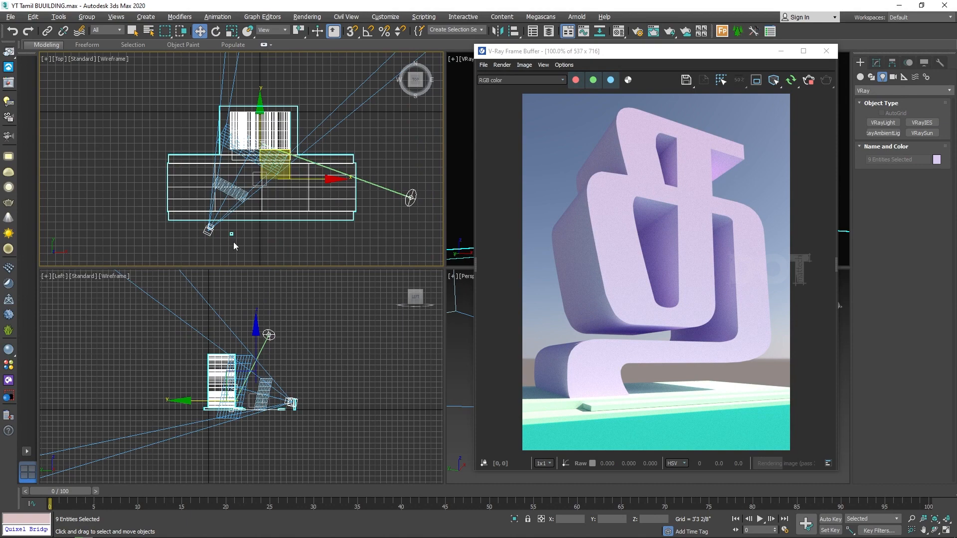
click(618, 31)
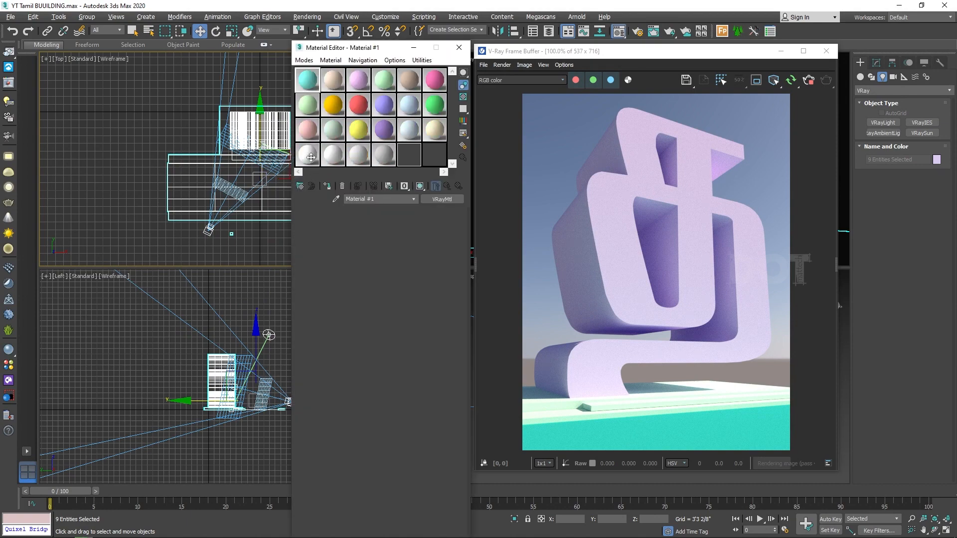
click(311, 156)
click(327, 186)
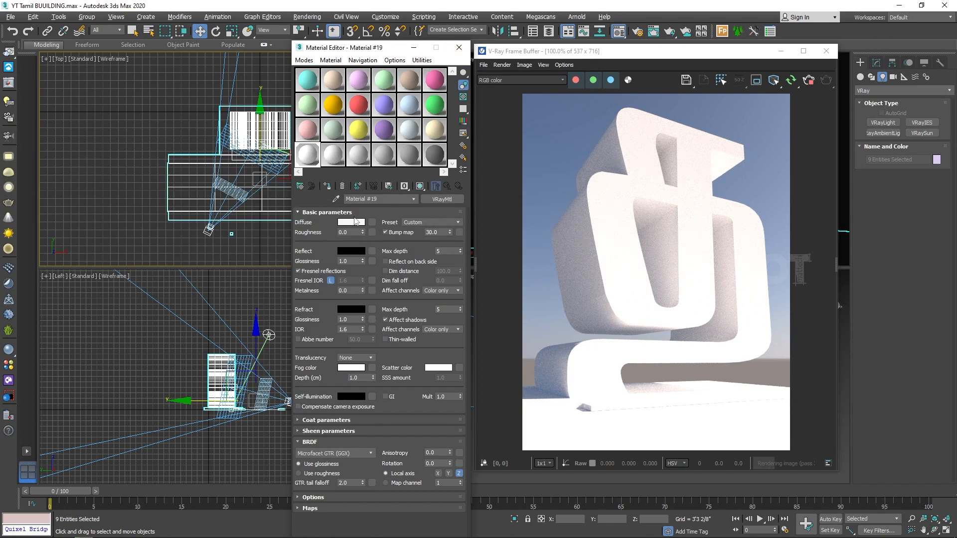
click(459, 48)
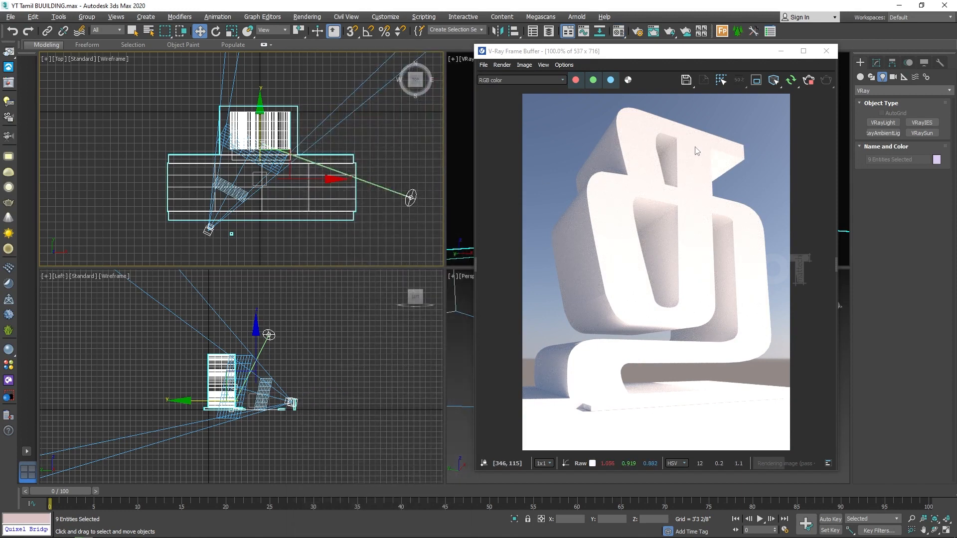
- Enable auto exposure and auto white balance in the V-Ray camera render settings
click(411, 198)
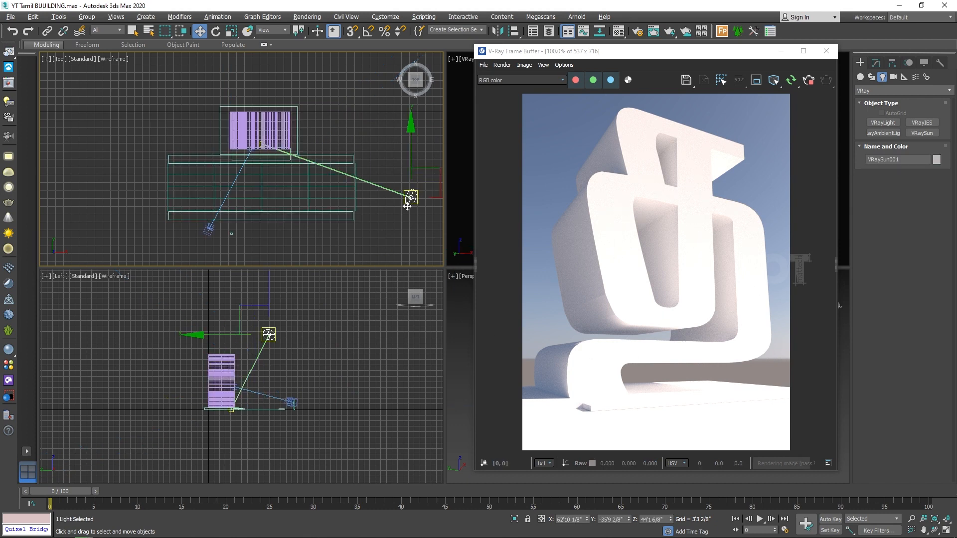
key(F10)
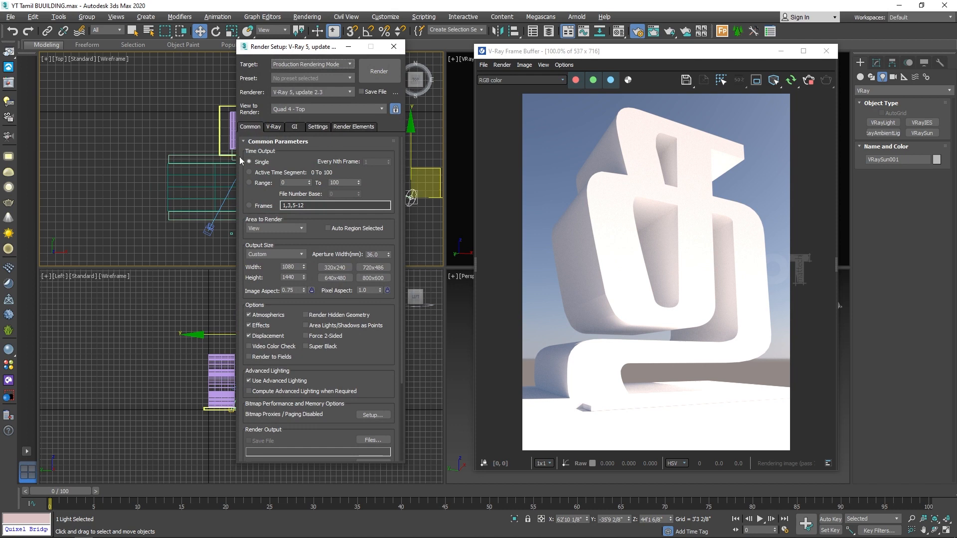
click(272, 127)
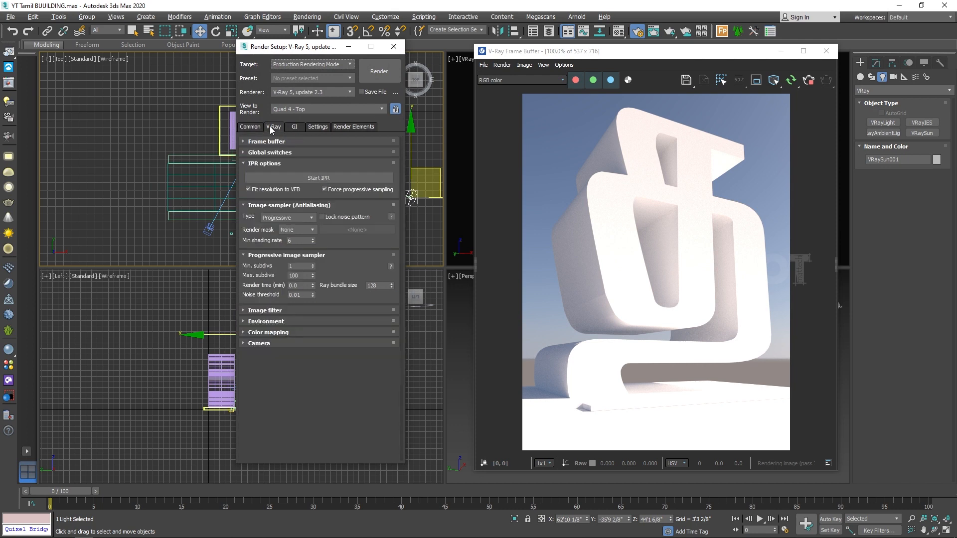
click(268, 343)
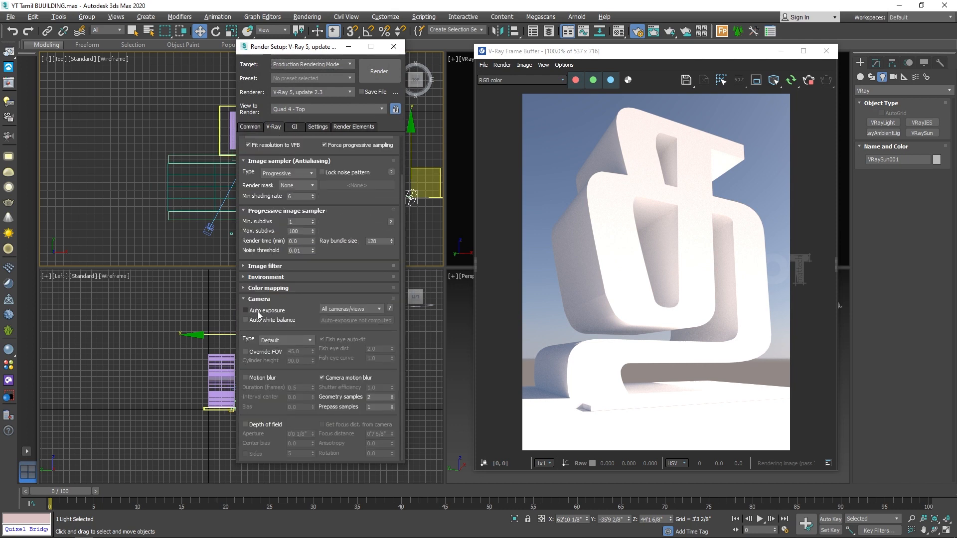
click(259, 313)
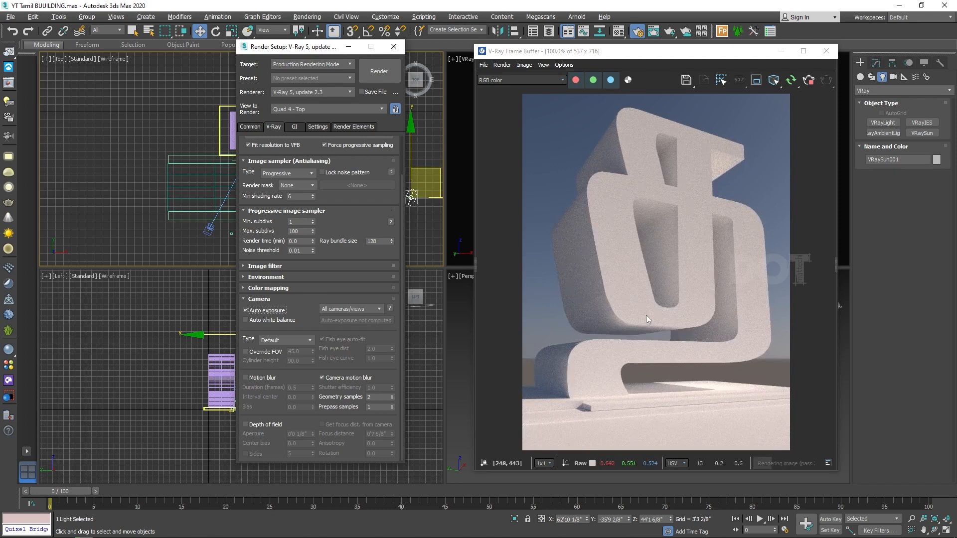
click(264, 322)
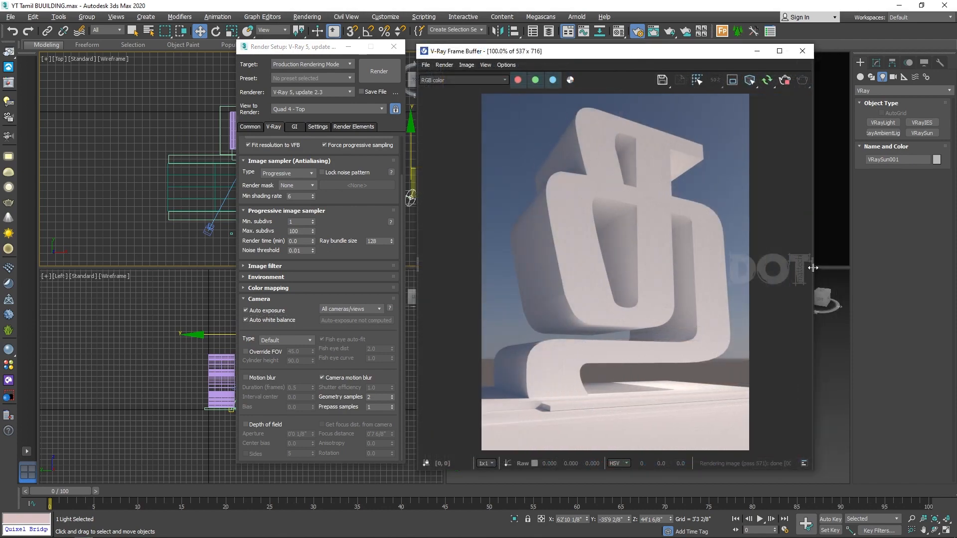
- Add an Exposure correction layer to the frame buffer and set its highlight burn to 0.630
drag(812, 267, 682, 268)
click(696, 81)
click(710, 169)
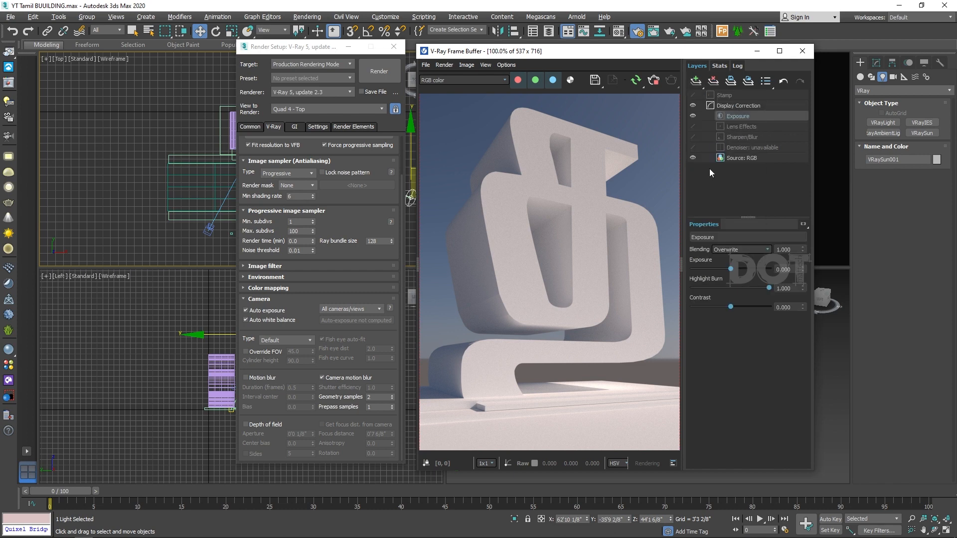
mouse_move(770, 289)
mouse_down()
mouse_move(724, 291)
mouse_move(755, 297)
mouse_move(739, 296)
mouse_up()
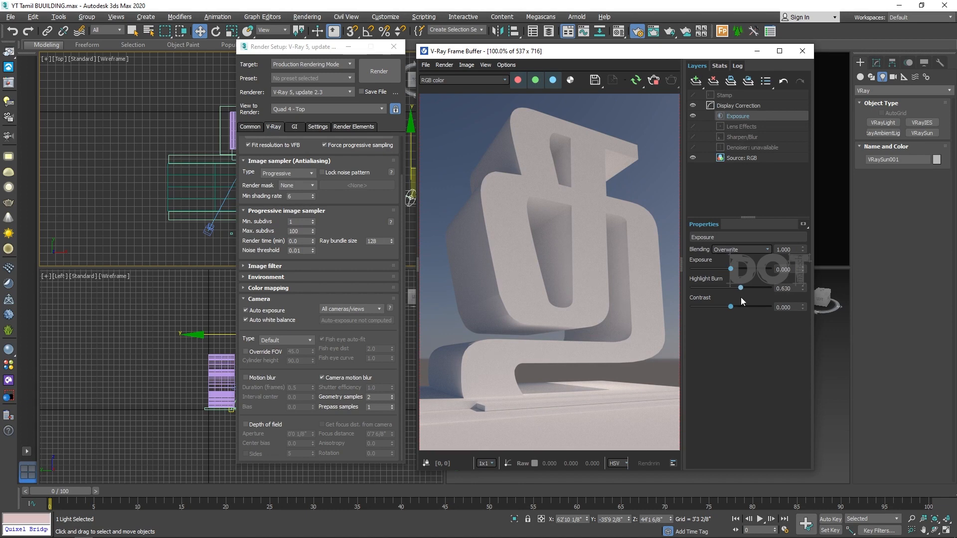
- Set the Exposure layer's highlight burn to 0.636 and contrast to about 0.169, and close the render settings
drag(731, 307, 738, 315)
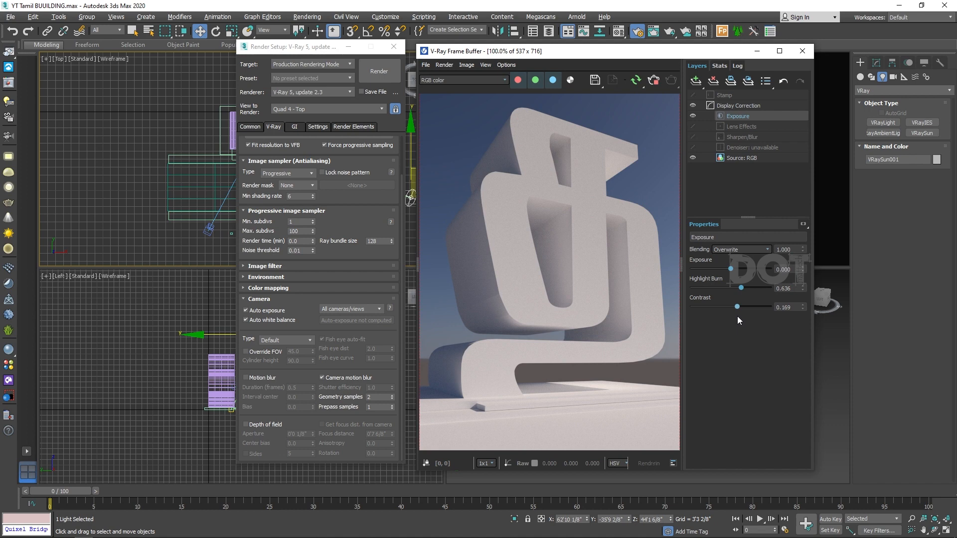
drag(737, 318, 736, 317)
double_click(680, 254)
click(393, 47)
drag(591, 62, 633, 67)
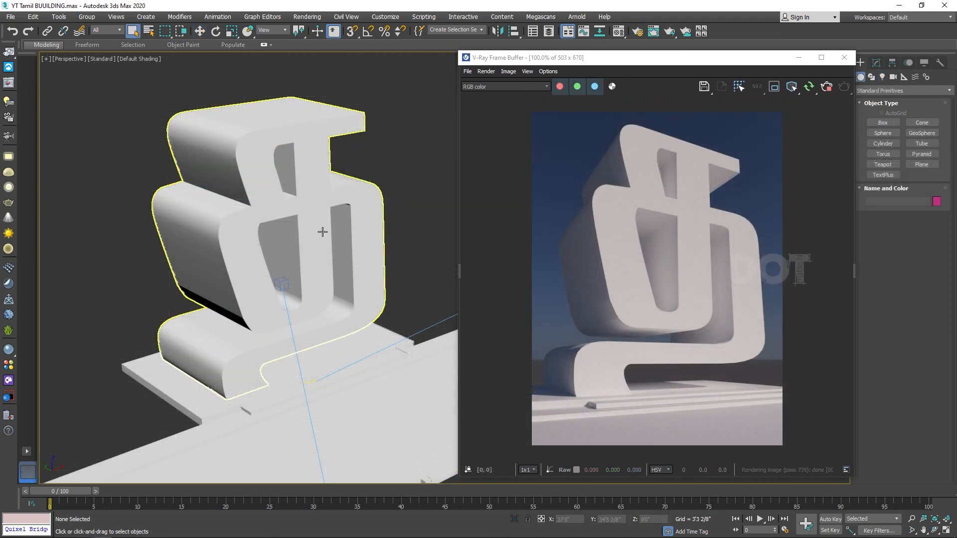
- Change the first sample material, the turquoise Material #1, to a Multi/Sub-Object material
alt+middle_drag(298, 230, 317, 221)
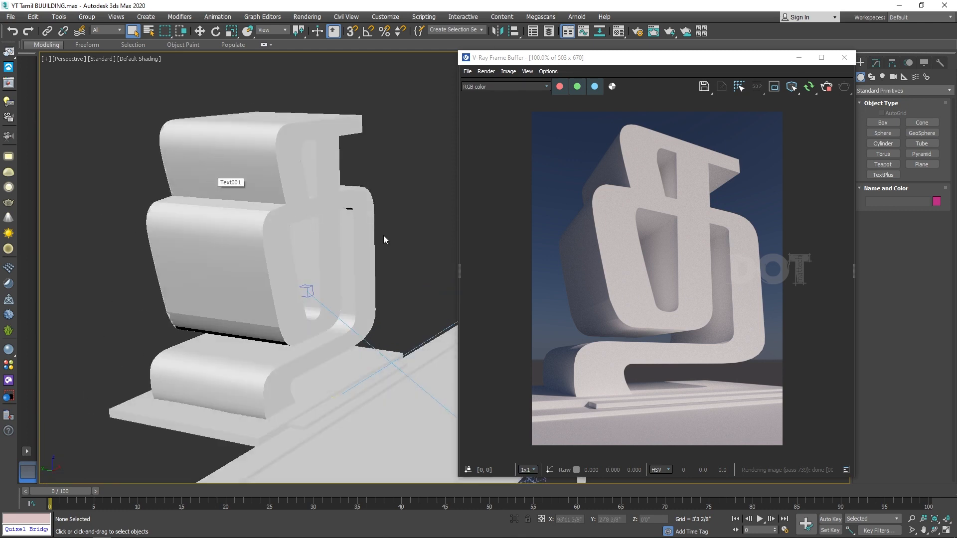
alt+middle_drag(383, 236, 351, 247)
key(m)
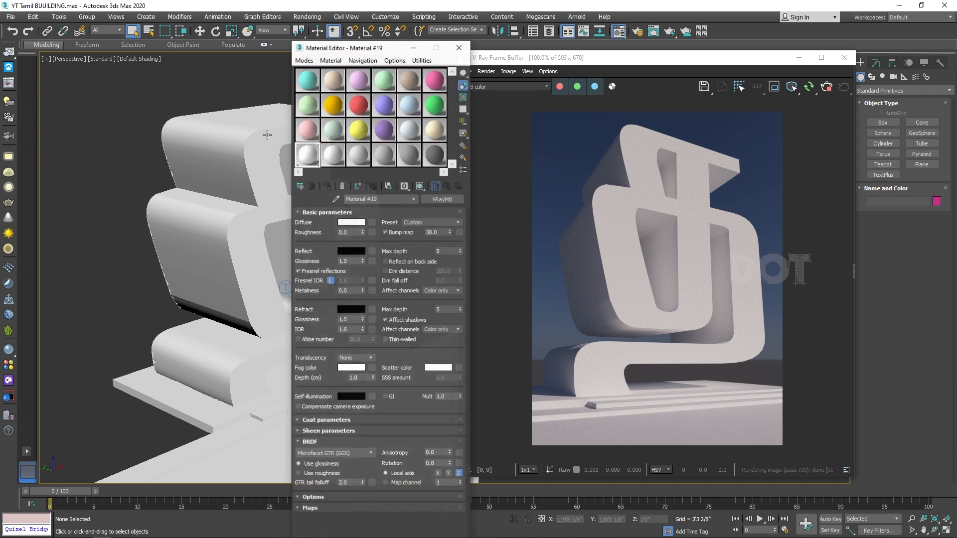
click(329, 88)
click(308, 82)
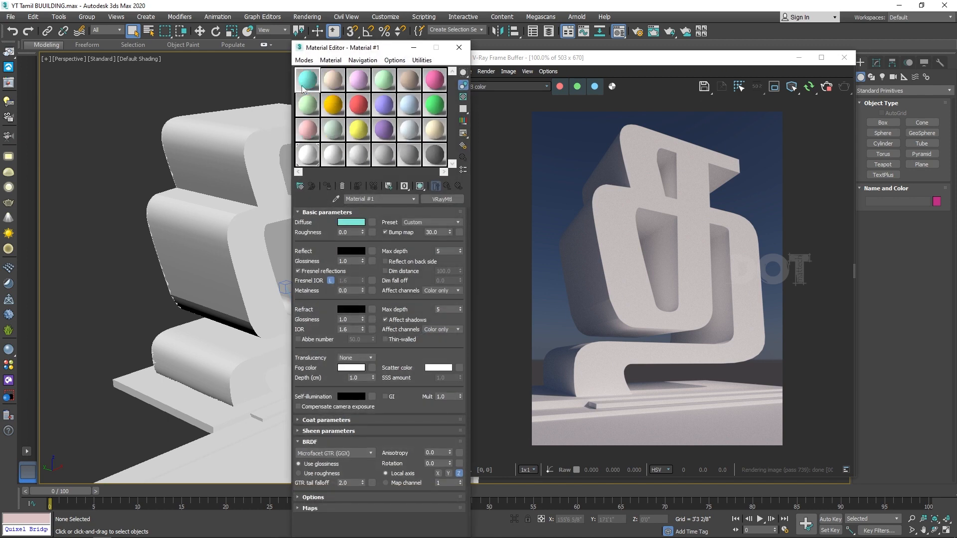
click(299, 187)
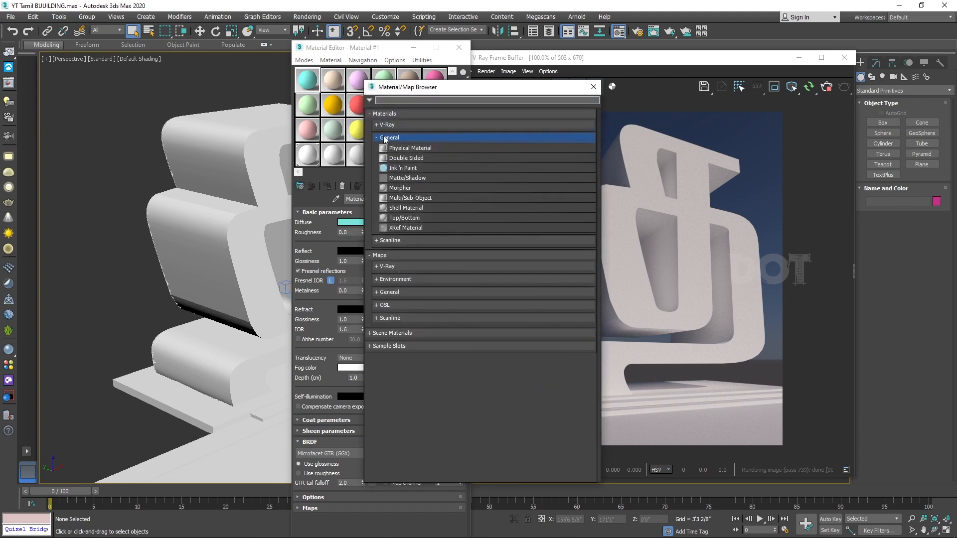
double_click(403, 198)
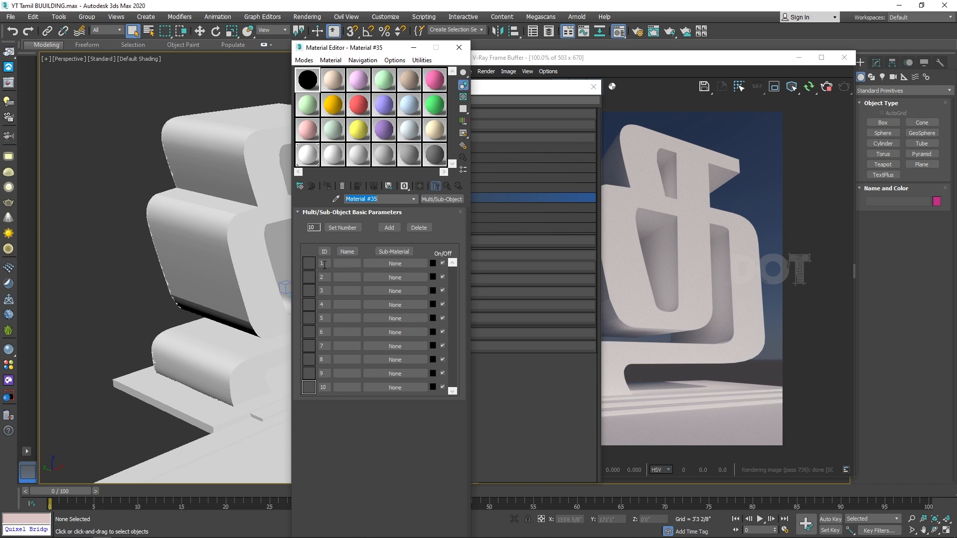
- Assign a new VRayMtl to ID 1 of the Multi/Sub-Object material and return to the sub-material list
scroll(181, 189, down, 2)
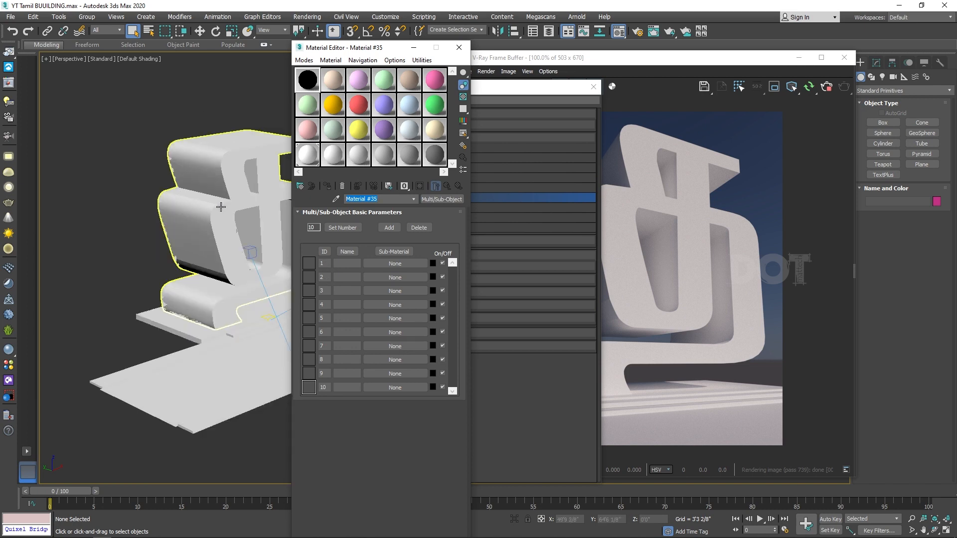
alt+middle_drag(218, 207, 262, 214)
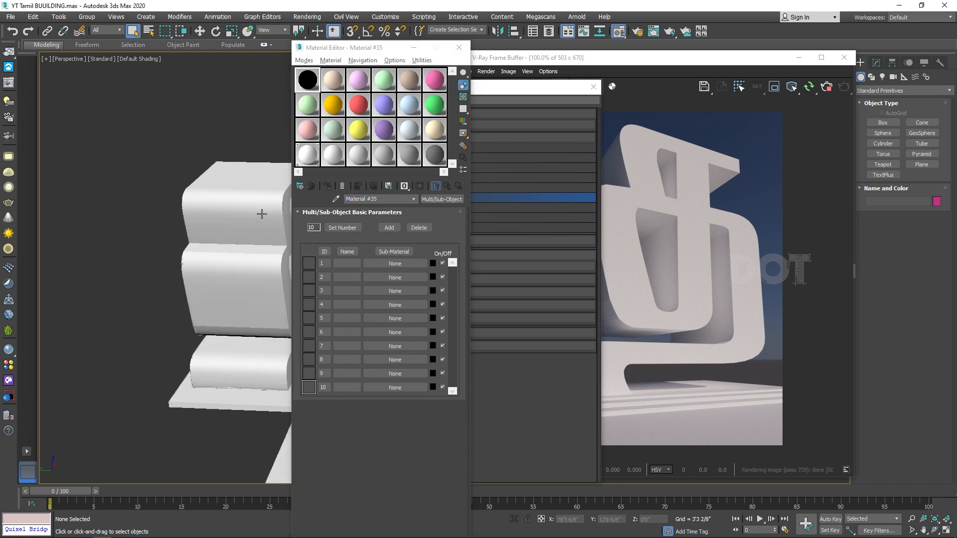
click(394, 263)
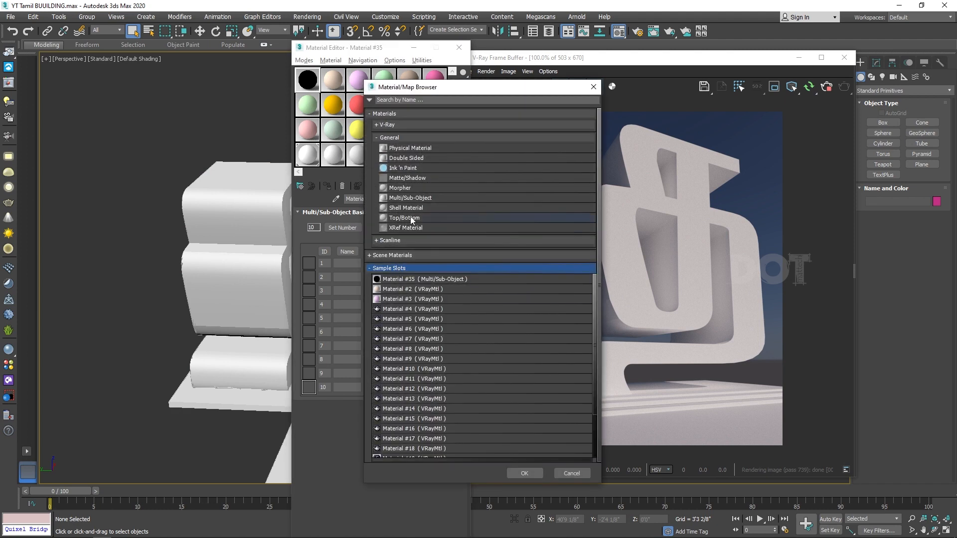
click(389, 137)
click(385, 125)
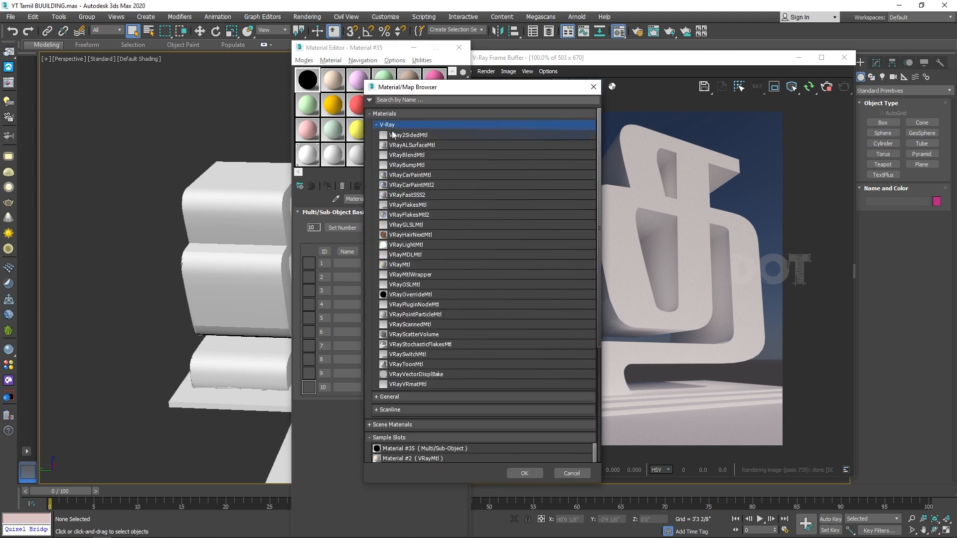
double_click(407, 264)
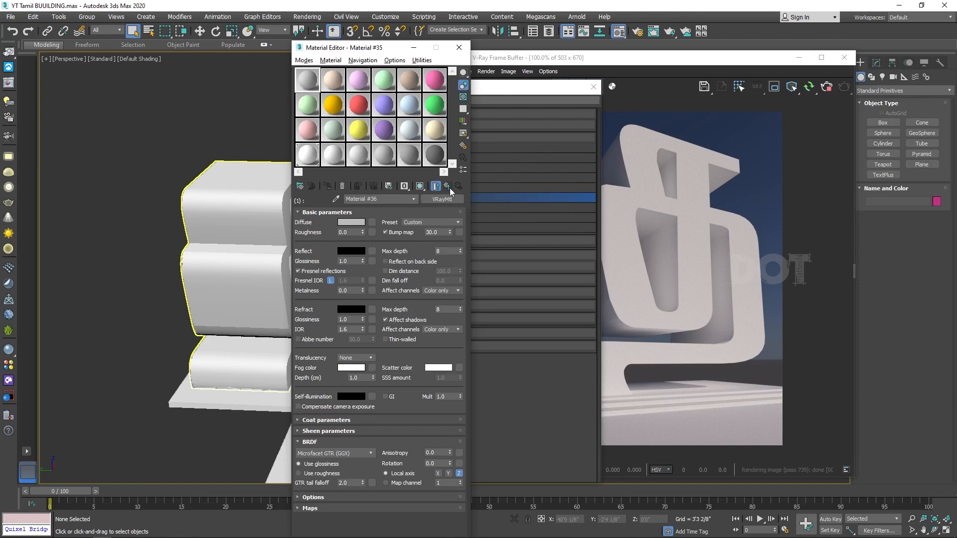
click(447, 187)
click(396, 265)
click(448, 187)
- Assign a new VRayMtl to ID 2 of the Multi/Sub-Object material and close the material editor
click(378, 277)
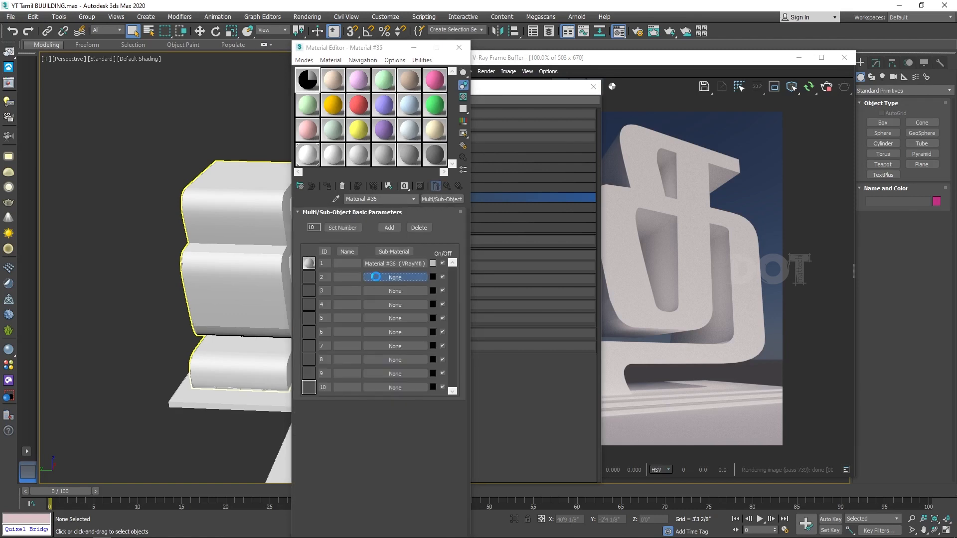
double_click(404, 265)
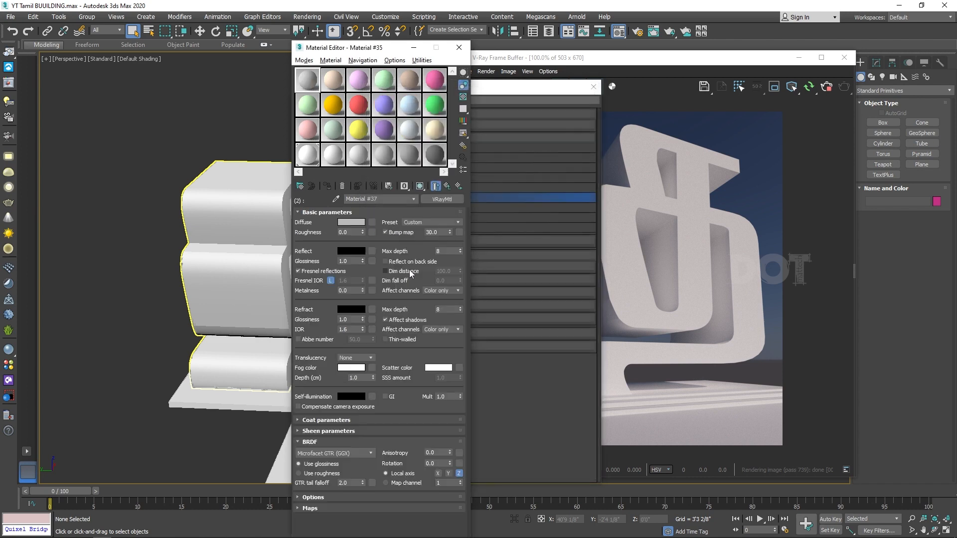
click(446, 189)
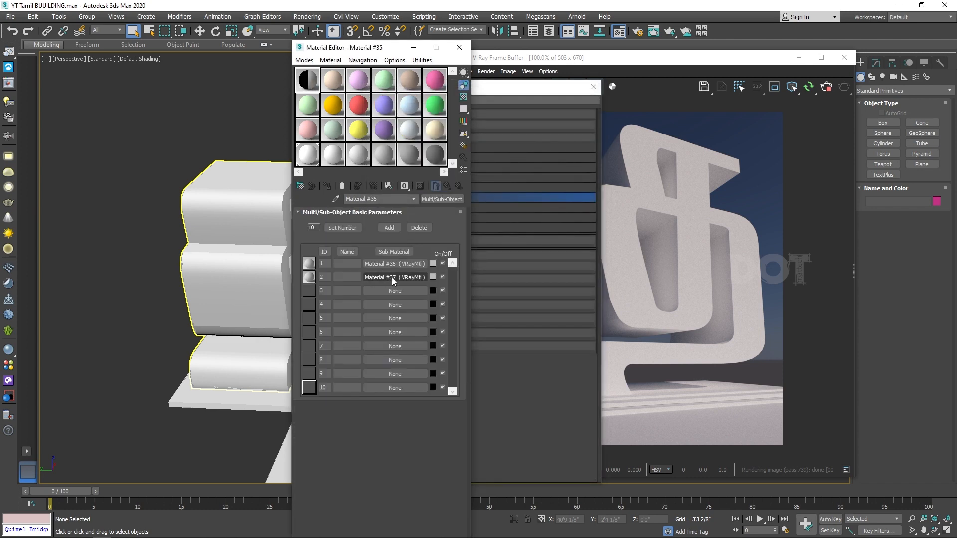
click(395, 277)
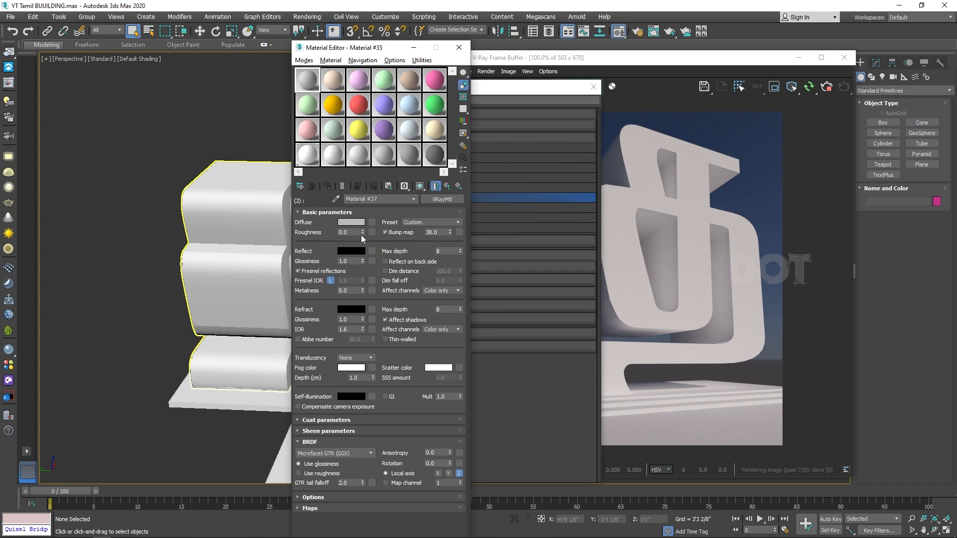
click(459, 47)
- Convert the extruded Tamil letter to an Editable Poly
alt+middle_drag(265, 235, 247, 198)
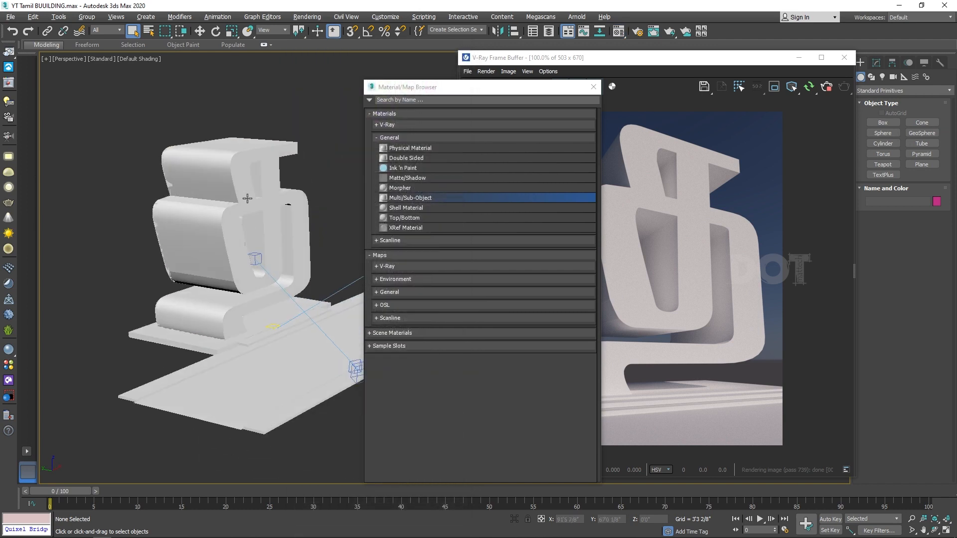
click(241, 158)
click(876, 63)
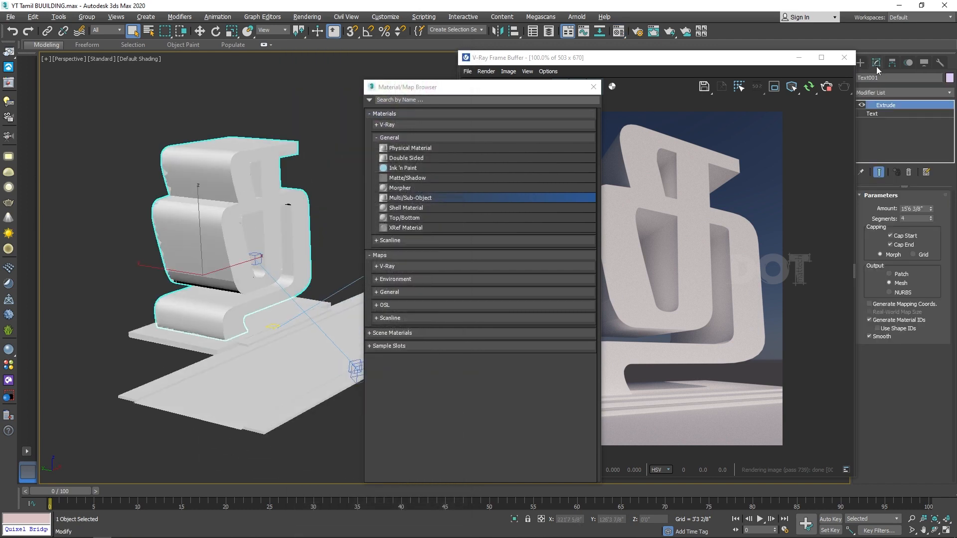
right_click(207, 164)
mouse_move(299, 279)
click(347, 278)
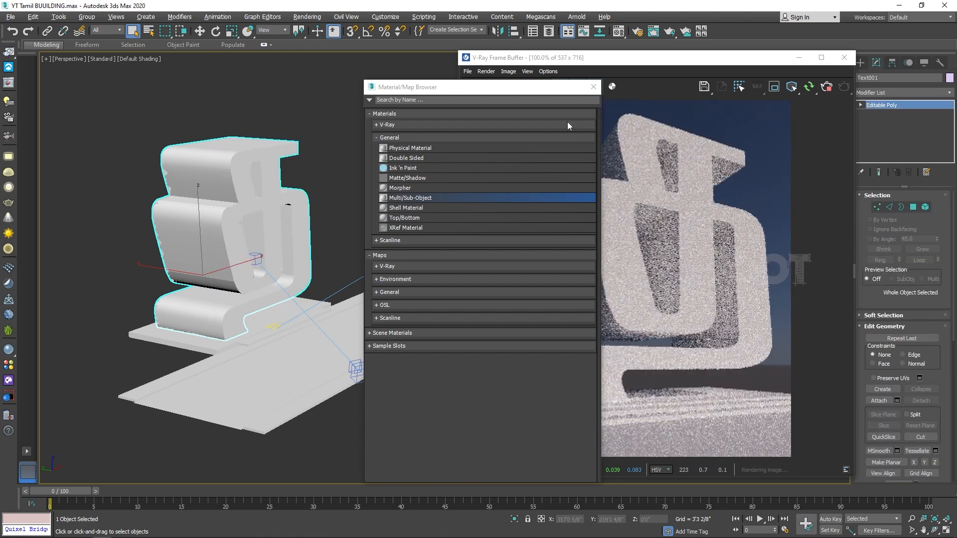
- Select all of the letter's polygons except the front face and set their material ID to 1
alt+middle_drag(238, 201, 200, 213)
key(4)
click(251, 149)
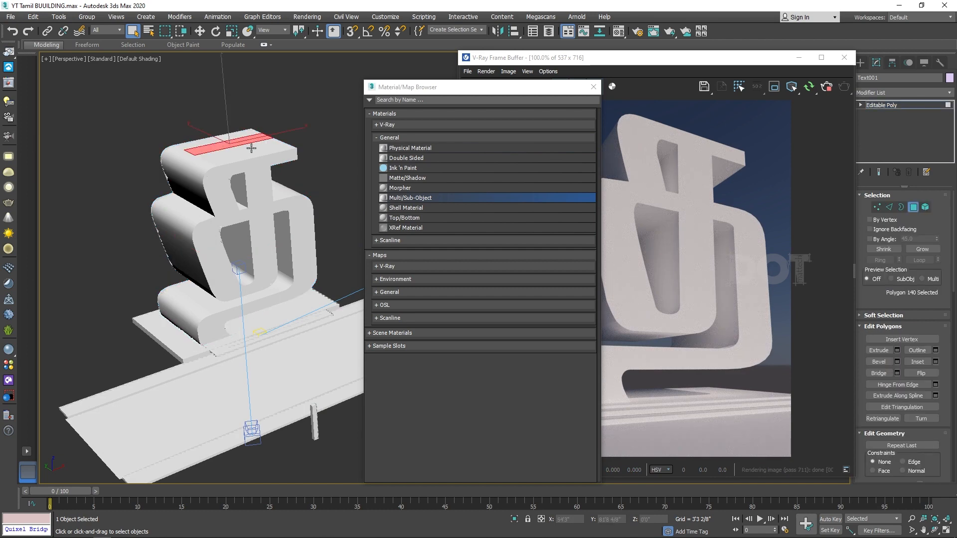
key(ctrl+a)
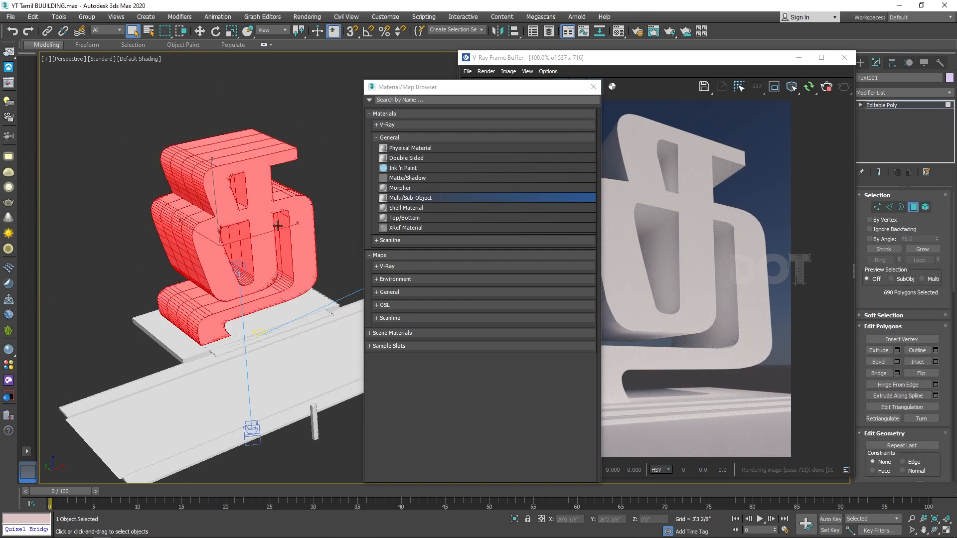
alt+click(258, 177)
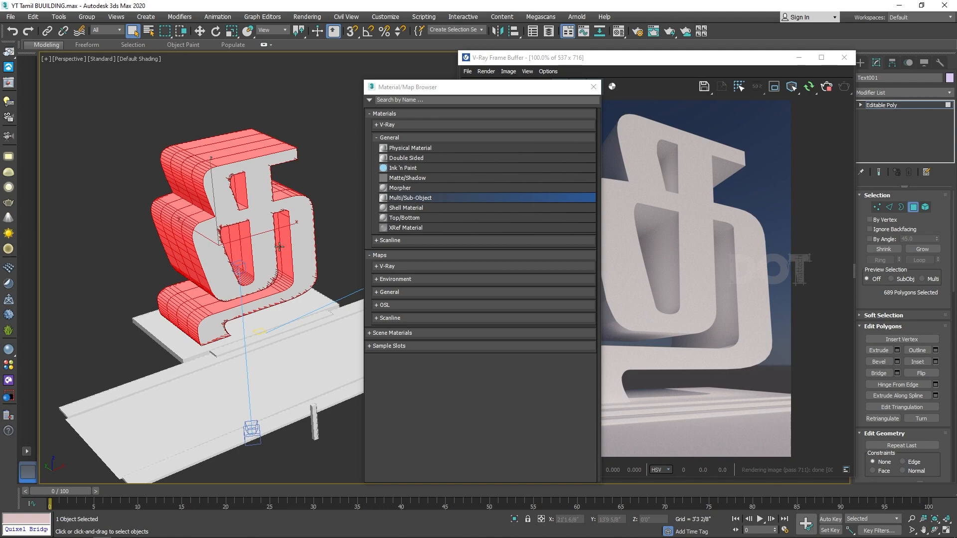
alt+middle_drag(259, 177, 128, 293)
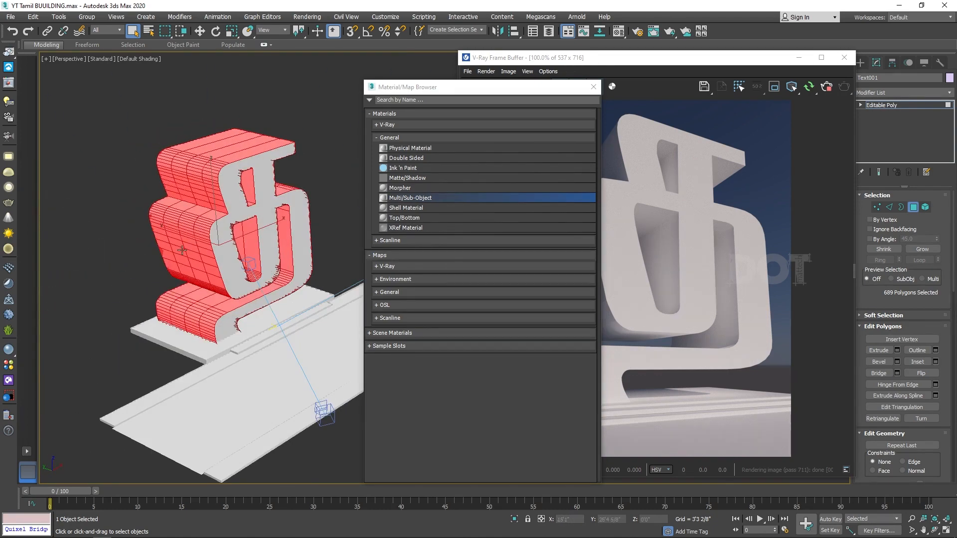
scroll(904, 267, down, 7)
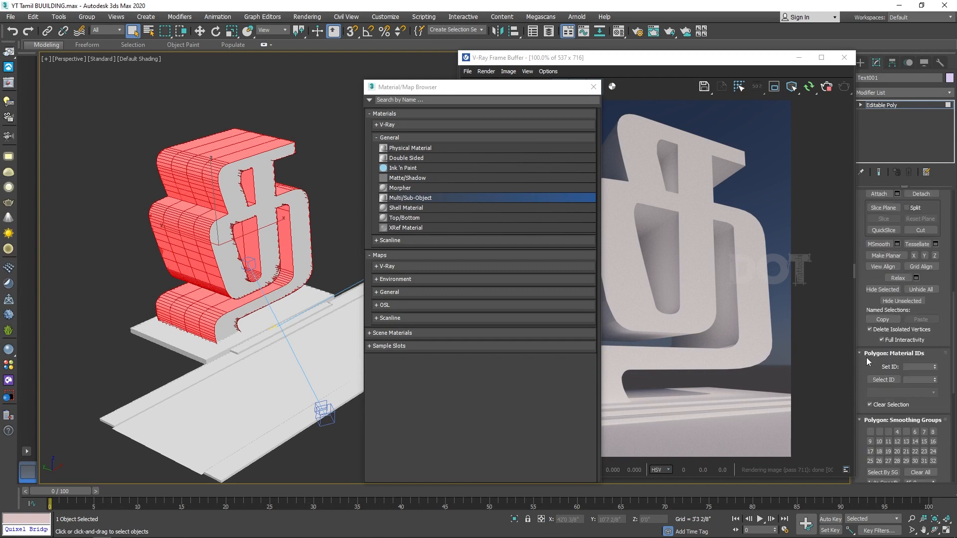
key(Return)
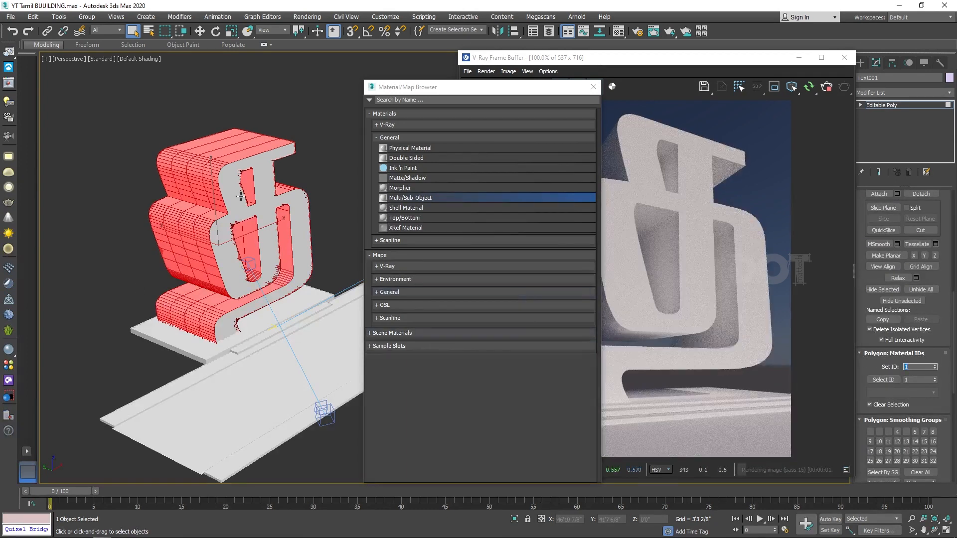
- Select the letter's front face polygon and set its material ID to 2
click(241, 197)
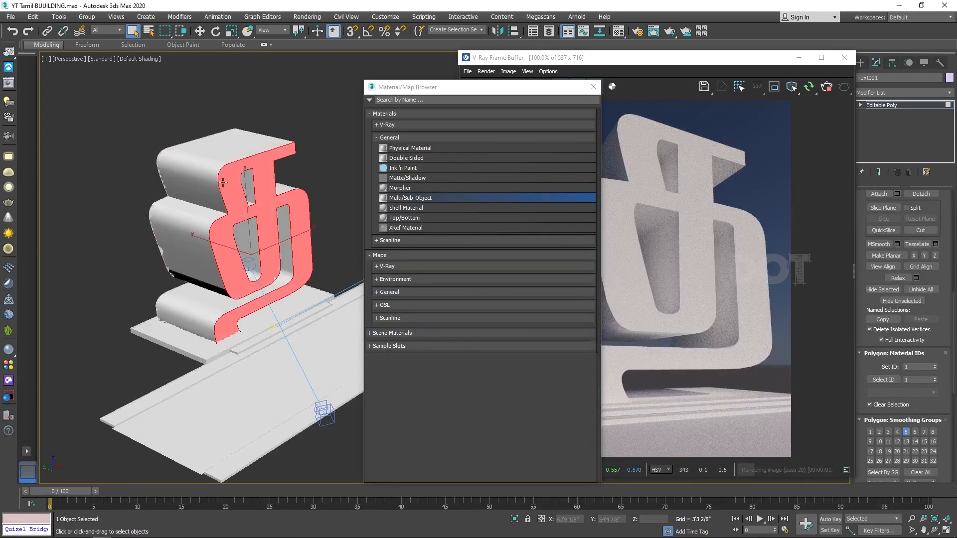
double_click(910, 366)
text(2)
key(Return)
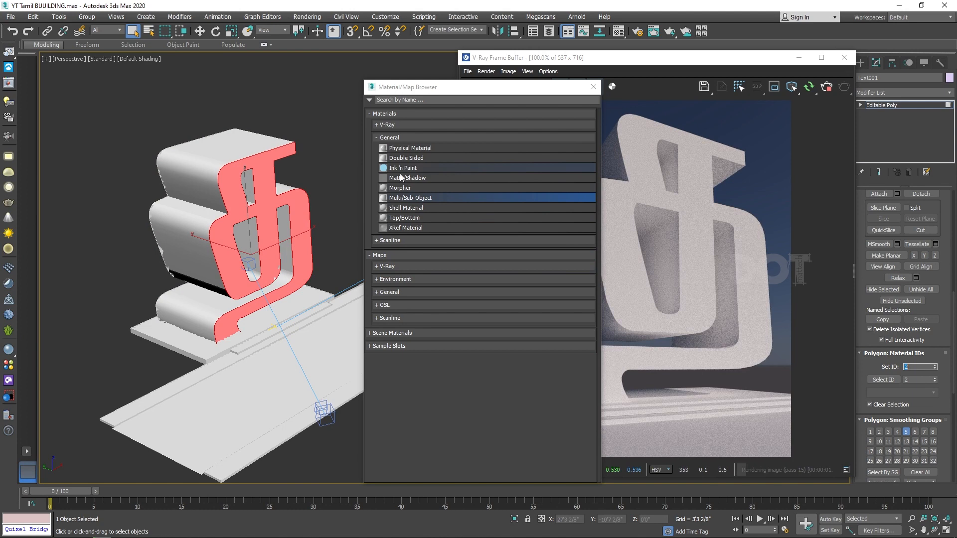
- Exit polygon editing, deselect the letter, and reopen the Multi/Sub-Object material's sub-material list
click(593, 86)
click(619, 32)
click(893, 107)
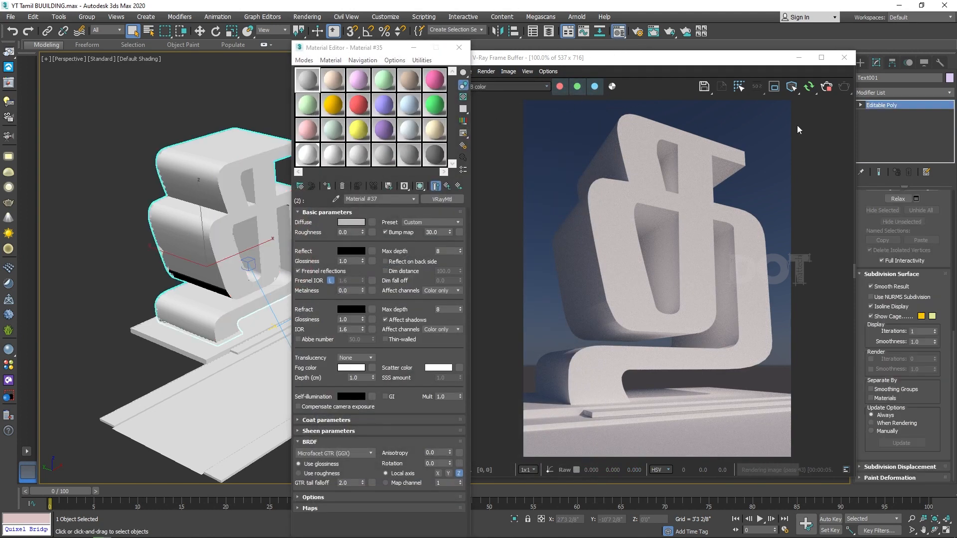
click(244, 105)
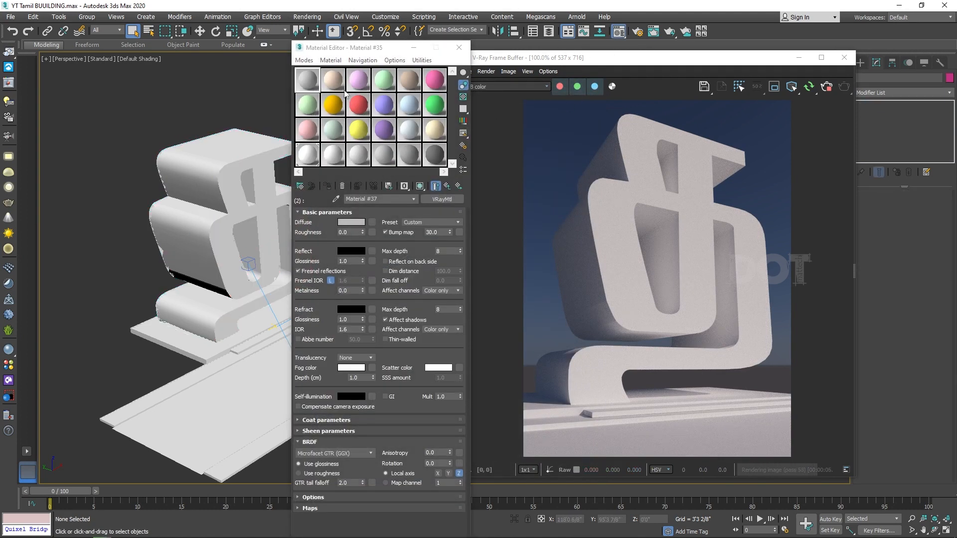
click(446, 187)
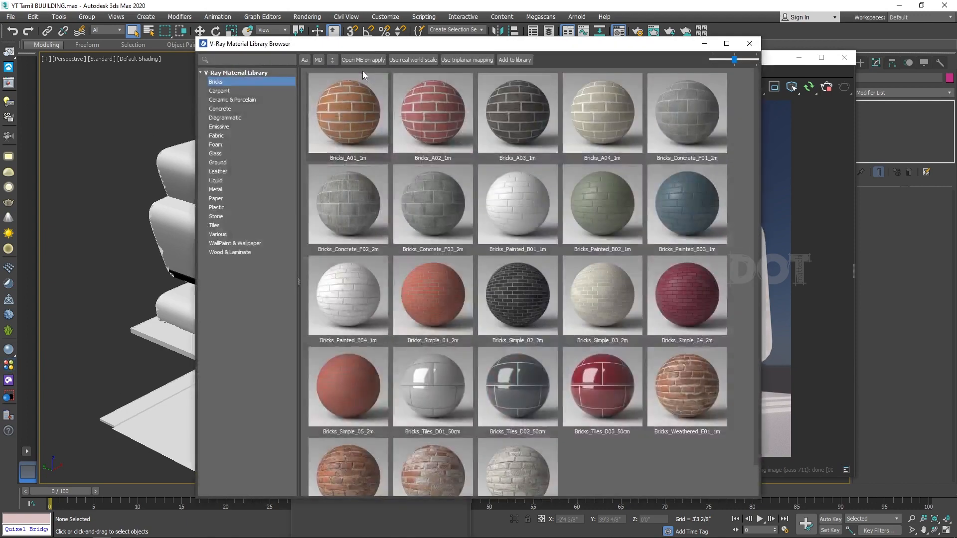
- Assign Glass_Coated_Black from the V-Ray Material Library's Glass category to ID 2 of the Multi/Sub-Object material
mouse_move(370, 43)
mouse_down()
mouse_move(666, 64)
mouse_move(376, 44)
mouse_up()
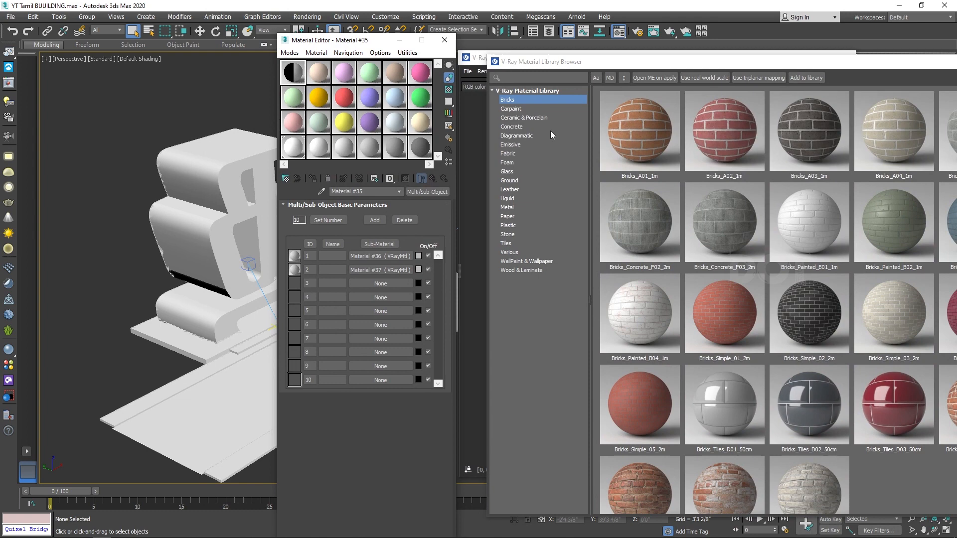
drag(714, 65, 680, 33)
click(475, 140)
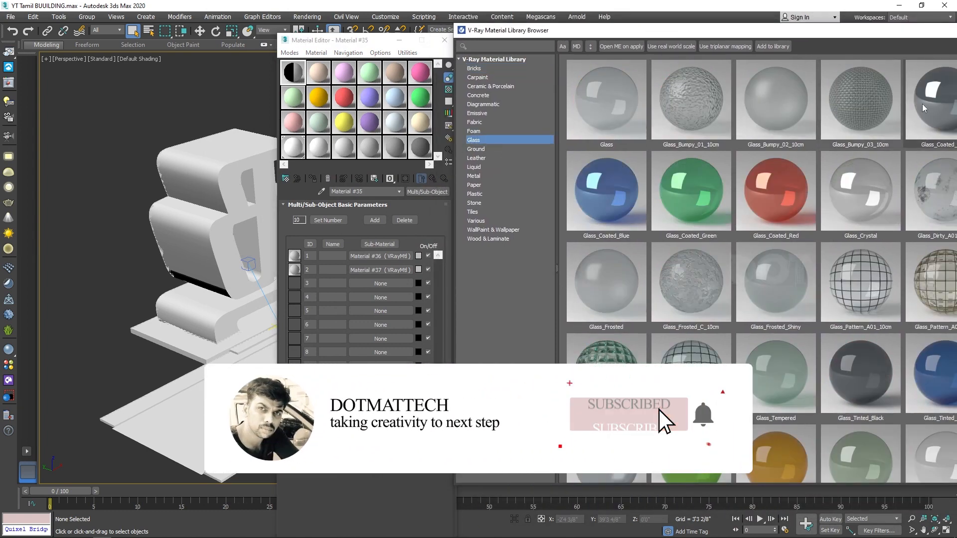
drag(933, 98, 378, 271)
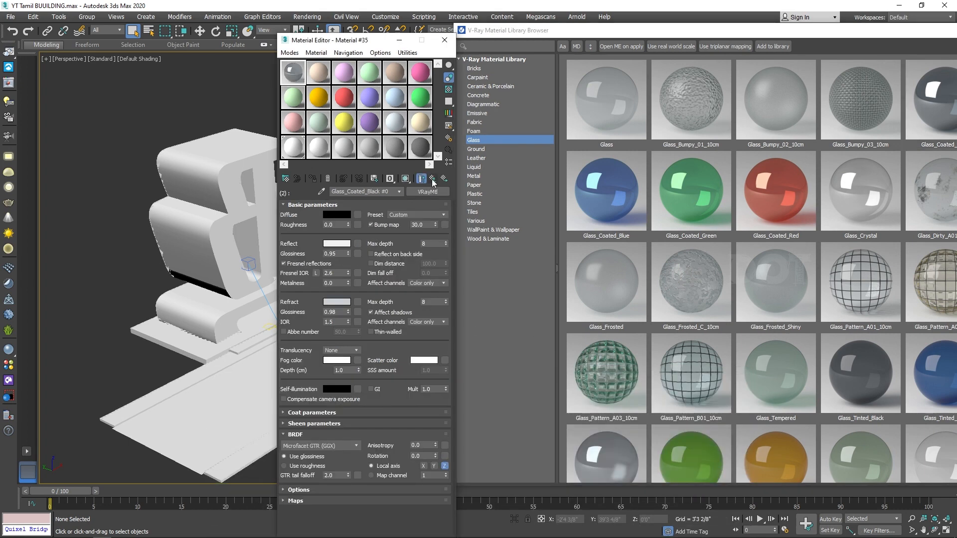
click(432, 181)
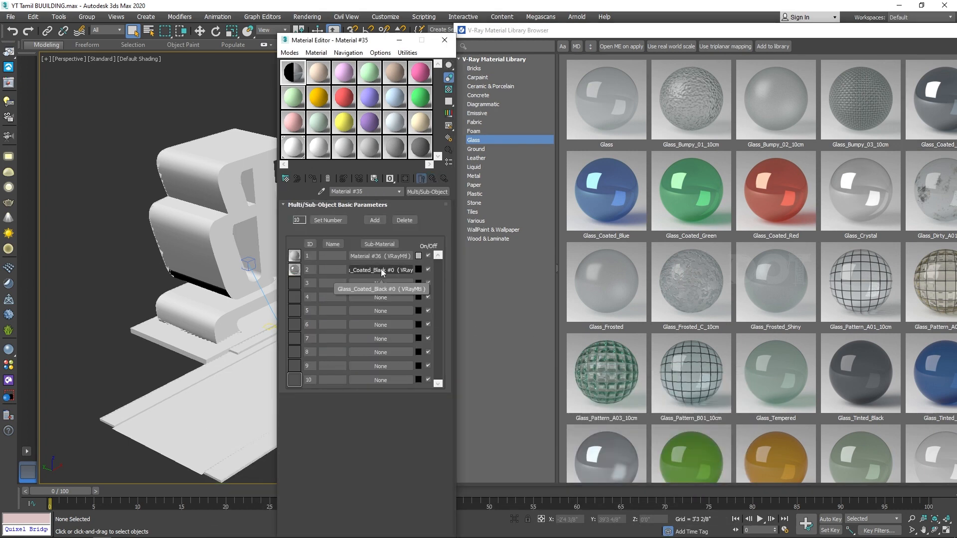
drag(753, 35, 782, 79)
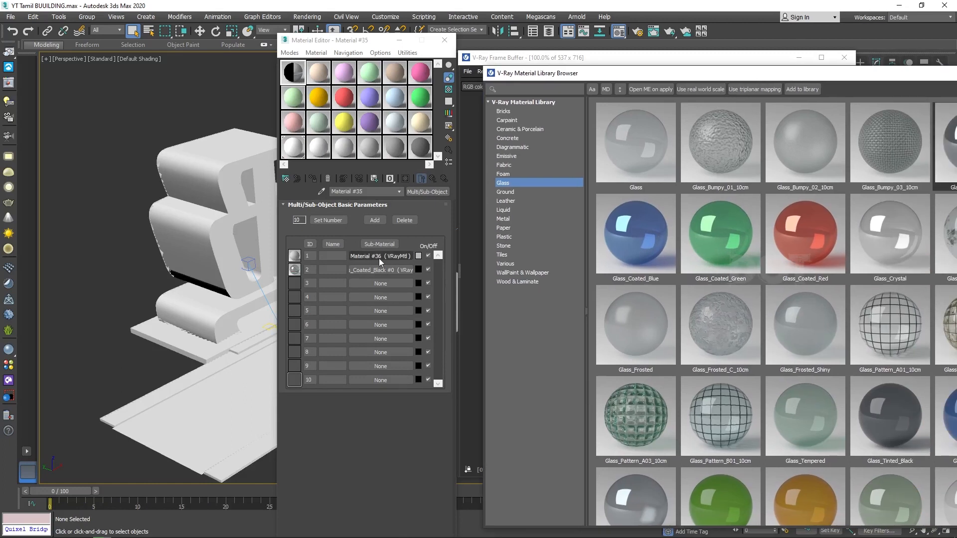
- Assign Concrete_Simple_E02_4m from the V-Ray Material Library's Concrete category to ID 1 of the Multi/Sub-Object material
click(510, 138)
drag(748, 78, 730, 77)
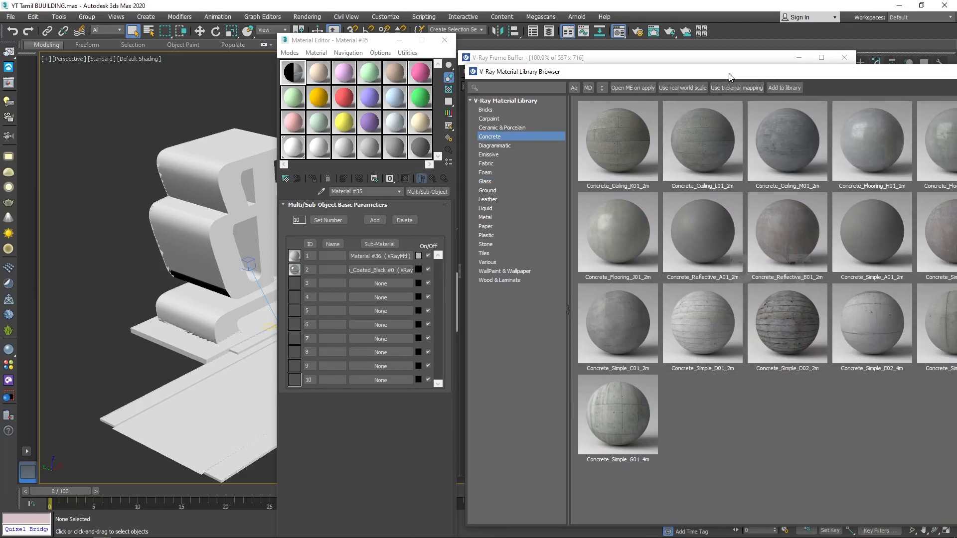
drag(885, 322, 803, 421)
drag(388, 255, 386, 255)
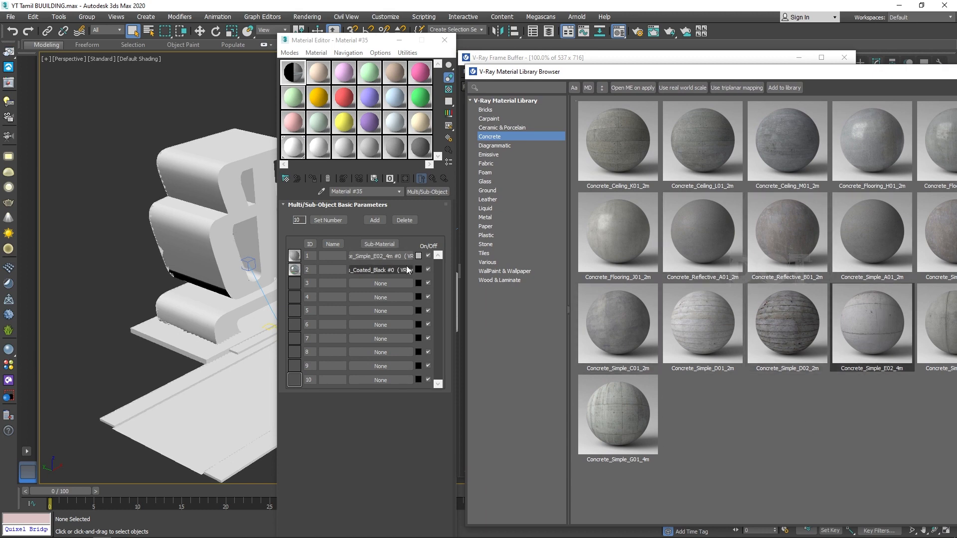
drag(711, 66, 245, 276)
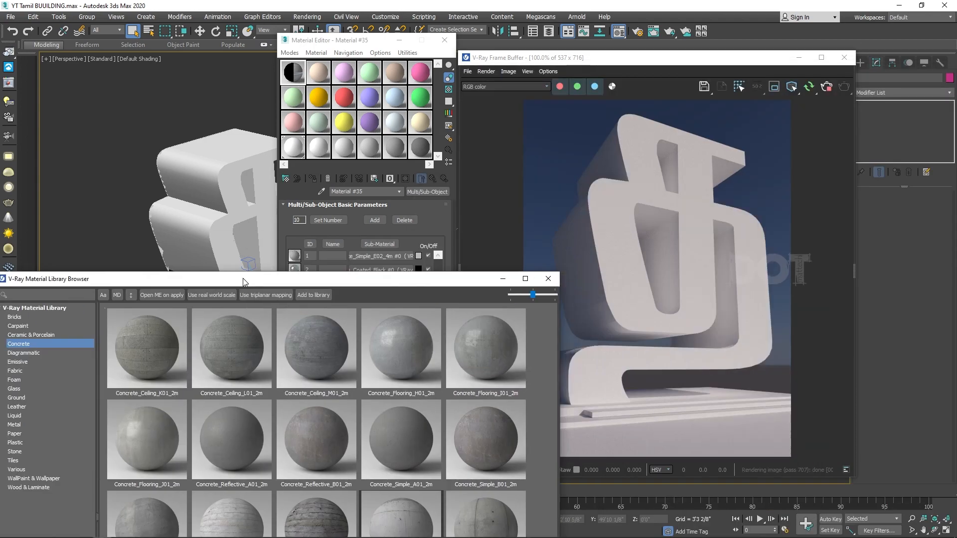
- Apply the Multi/Sub-Object material to the letter and enable viewport display of its concrete sub-material
click(228, 140)
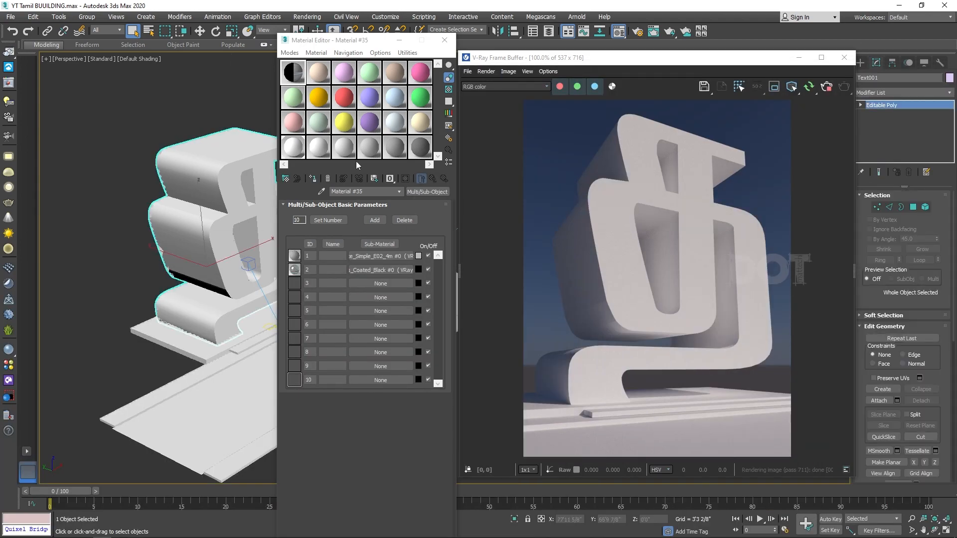
click(312, 179)
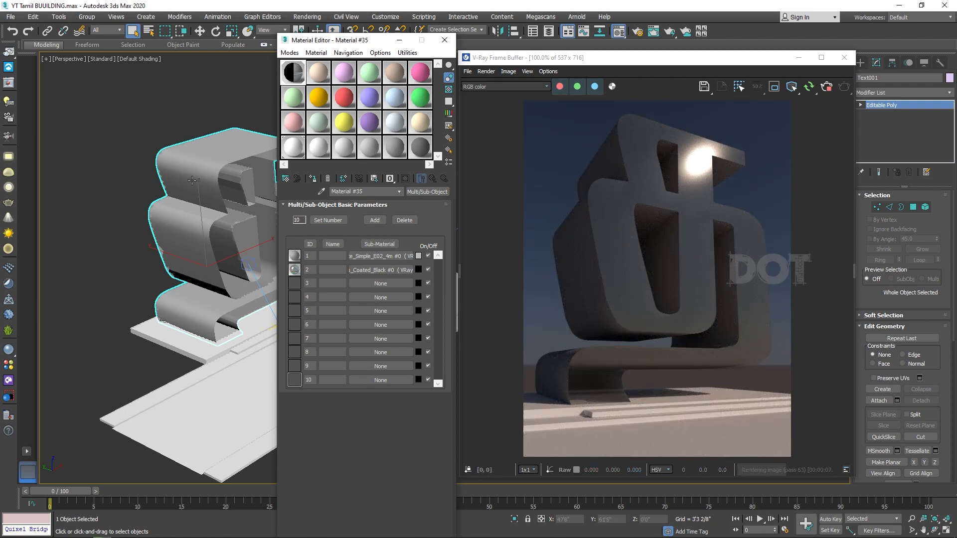
click(380, 255)
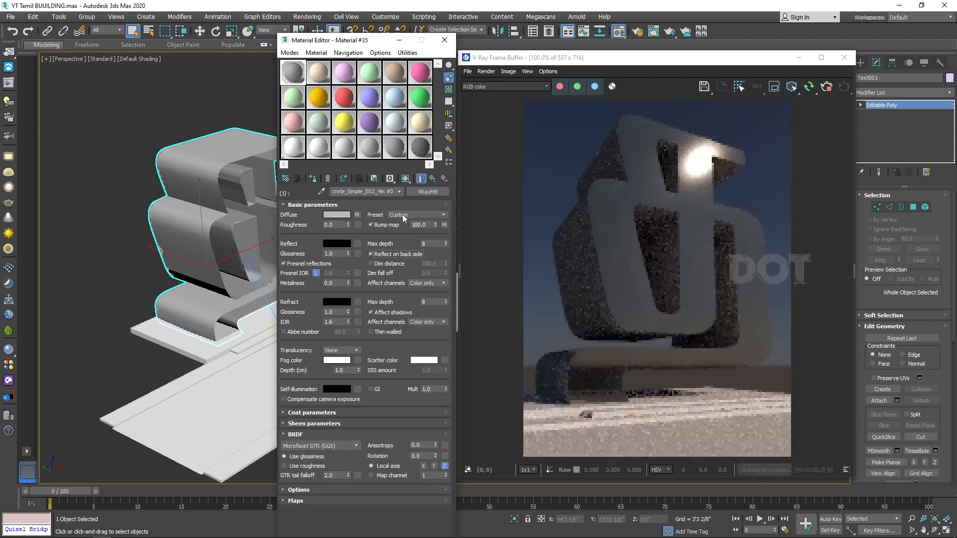
click(405, 178)
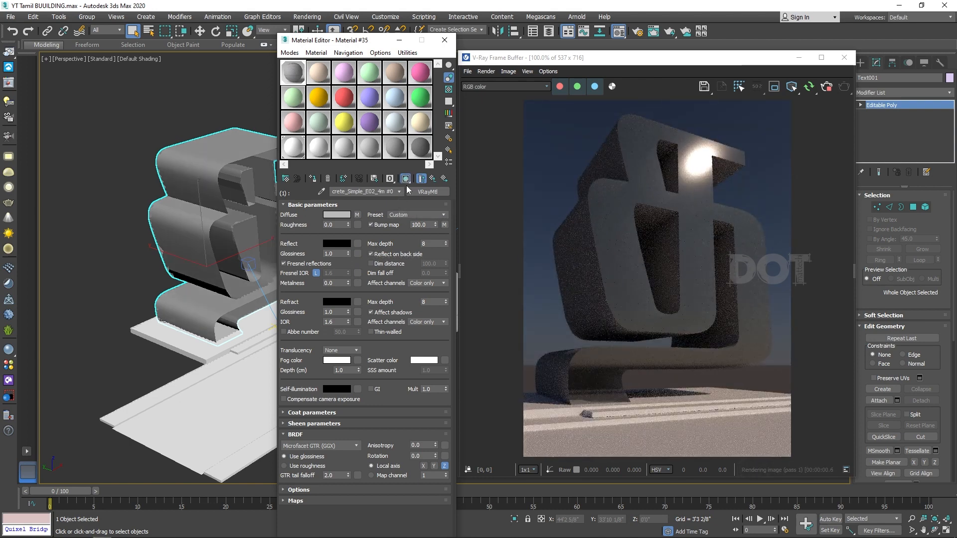
click(433, 178)
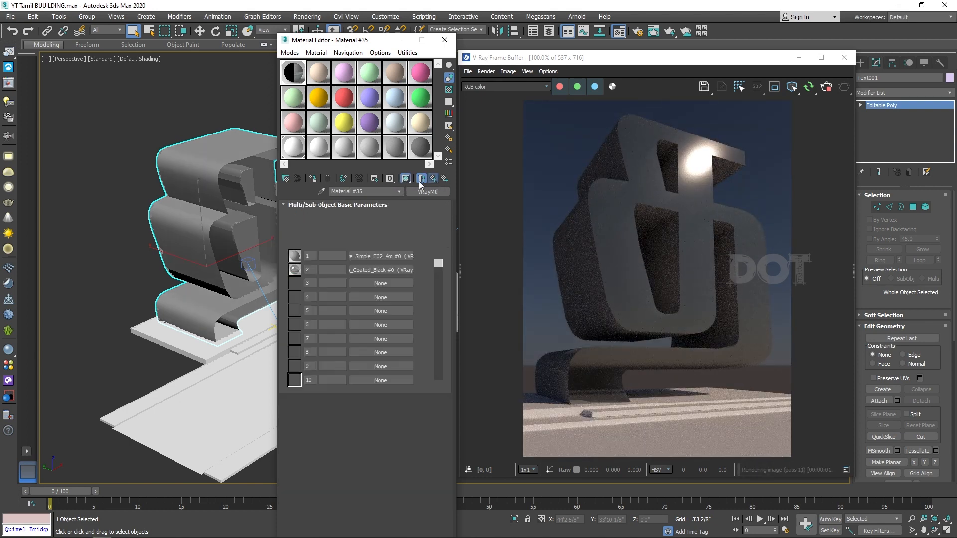
click(404, 271)
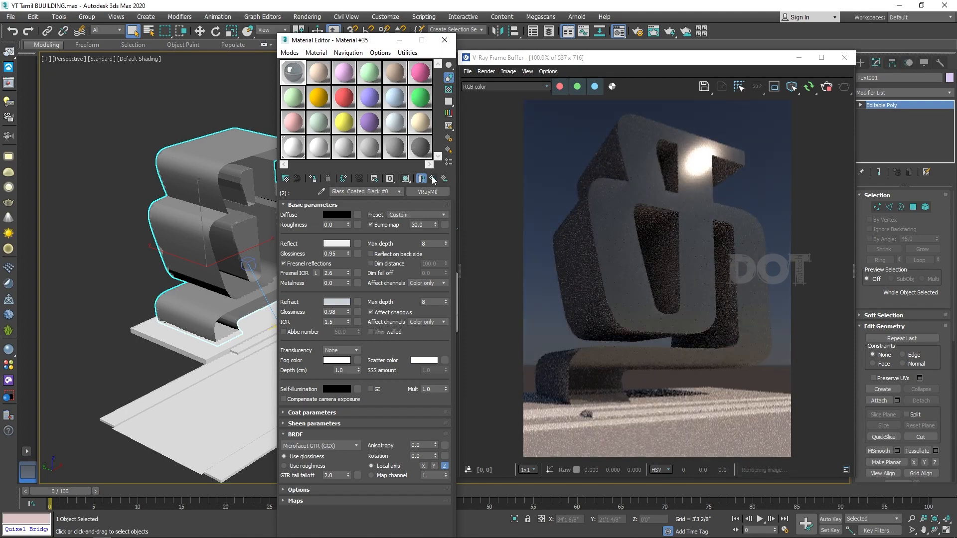
click(433, 178)
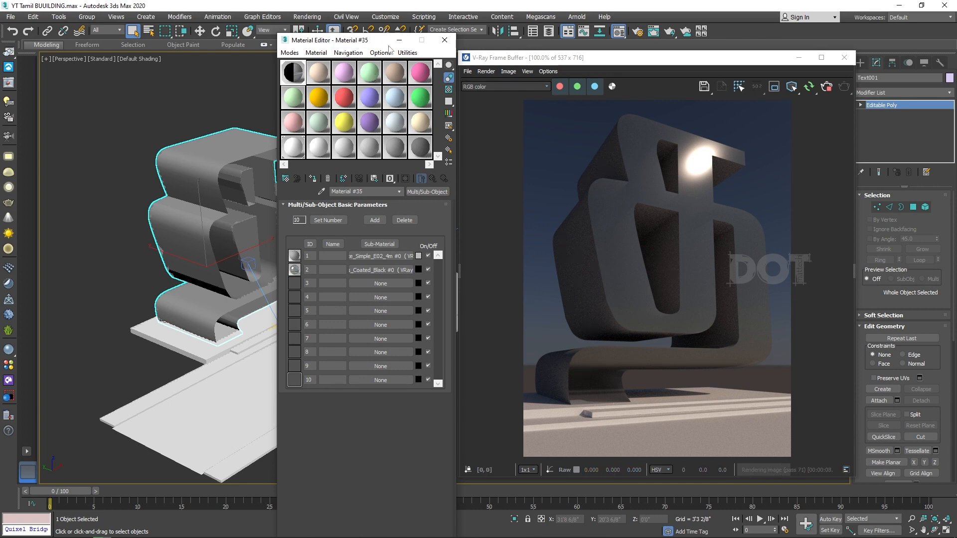
- Add a UVW Map modifier to the letter and set its mapping to Box
drag(389, 41, 507, 44)
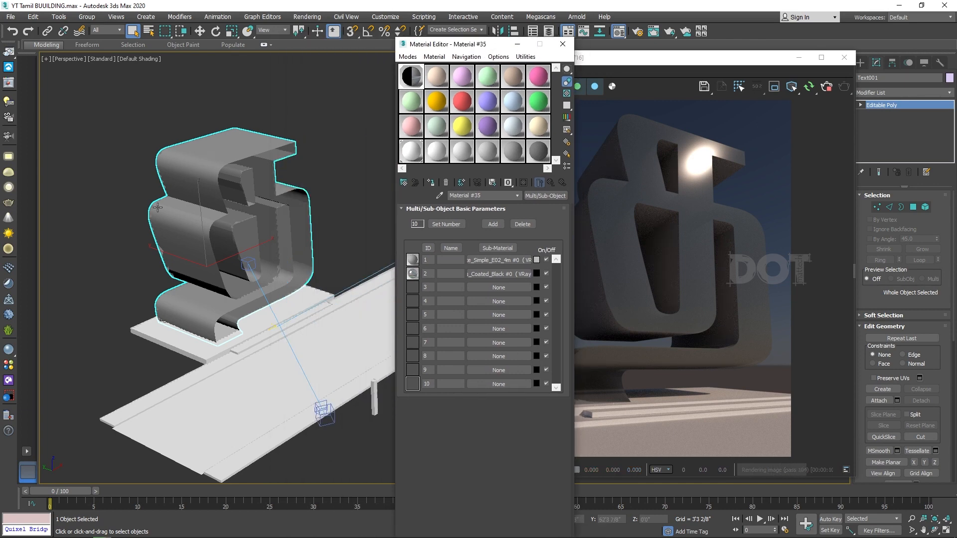
scroll(158, 207, up, 2)
alt+middle_drag(167, 200, 240, 198)
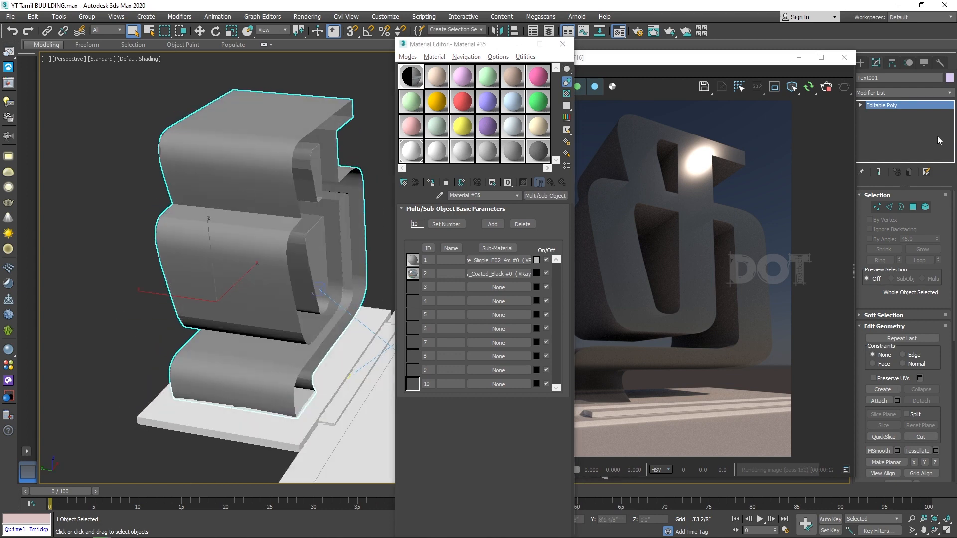
click(882, 91)
key(u)
click(876, 407)
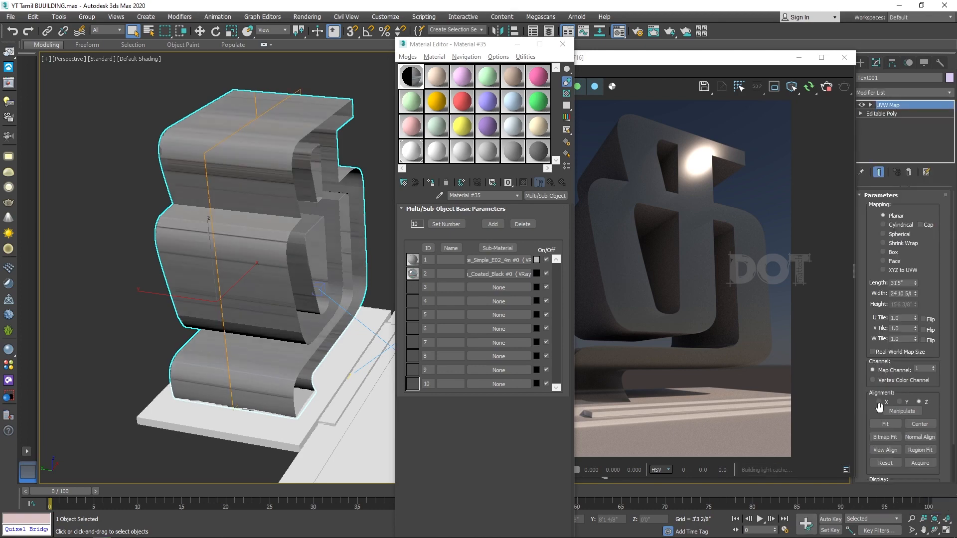
click(891, 253)
alt+middle_drag(241, 188, 145, 172)
drag(475, 52, 424, 45)
scroll(584, 266, up, 4)
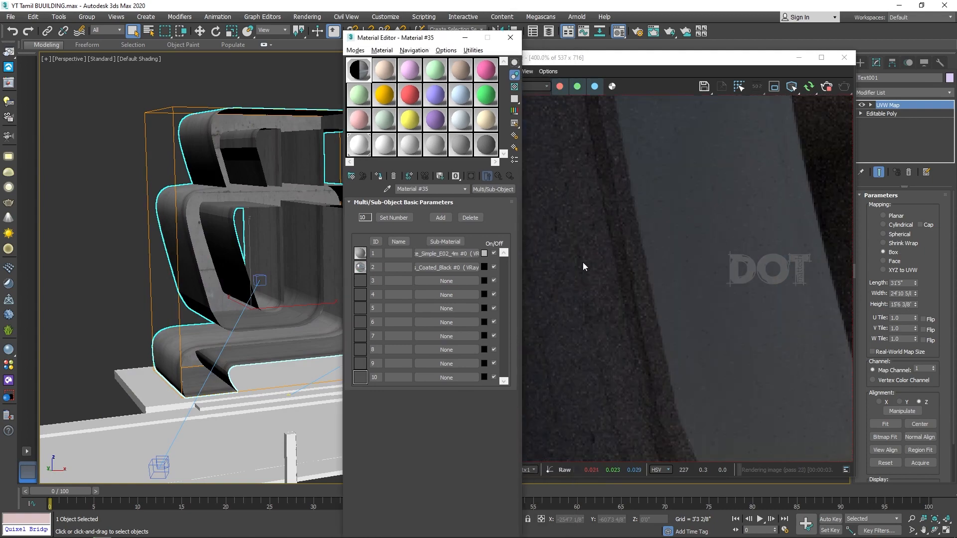
scroll(628, 261, down, 2)
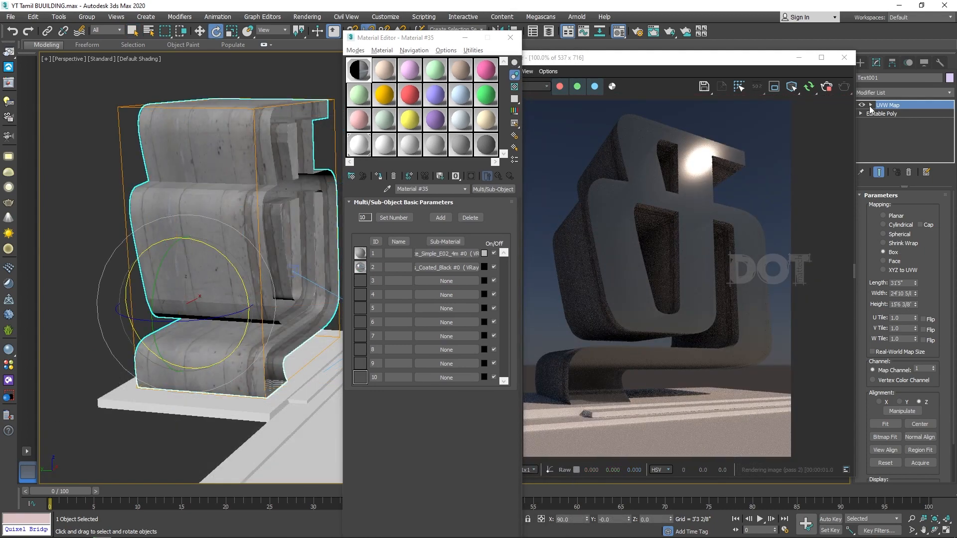
- Rotate the letter's UVW Map gizmo 90 degrees about the X axis so the concrete texture changes direction
click(870, 105)
click(890, 114)
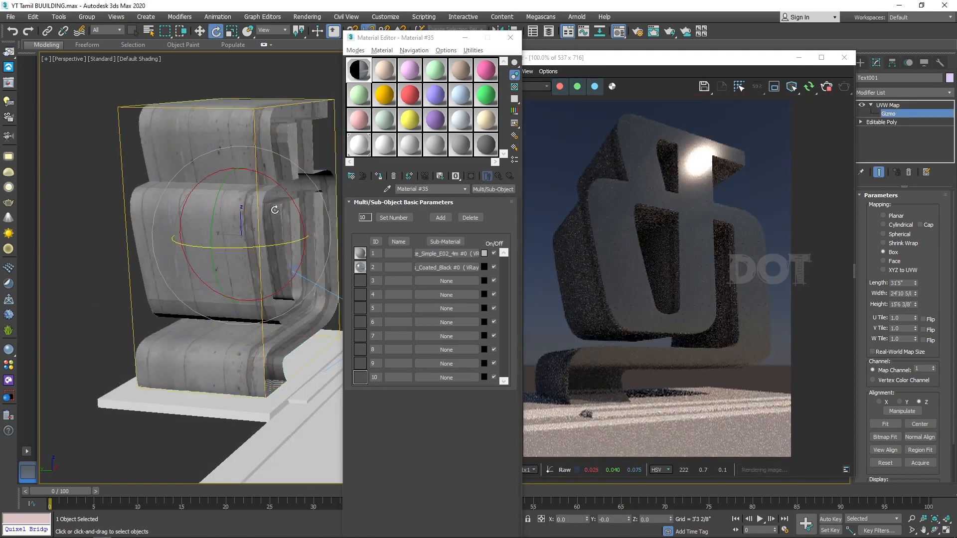
drag(272, 181, 292, 223)
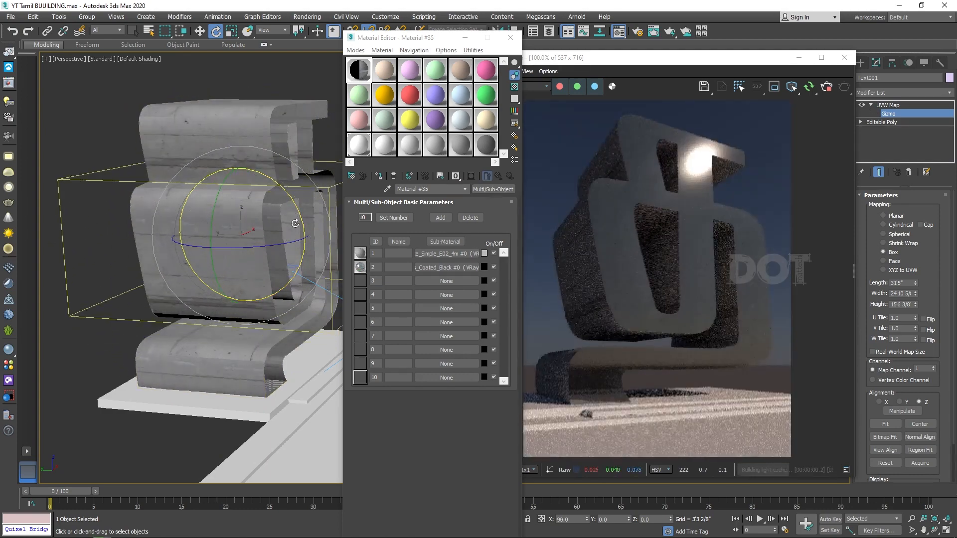
alt+middle_drag(292, 222, 281, 250)
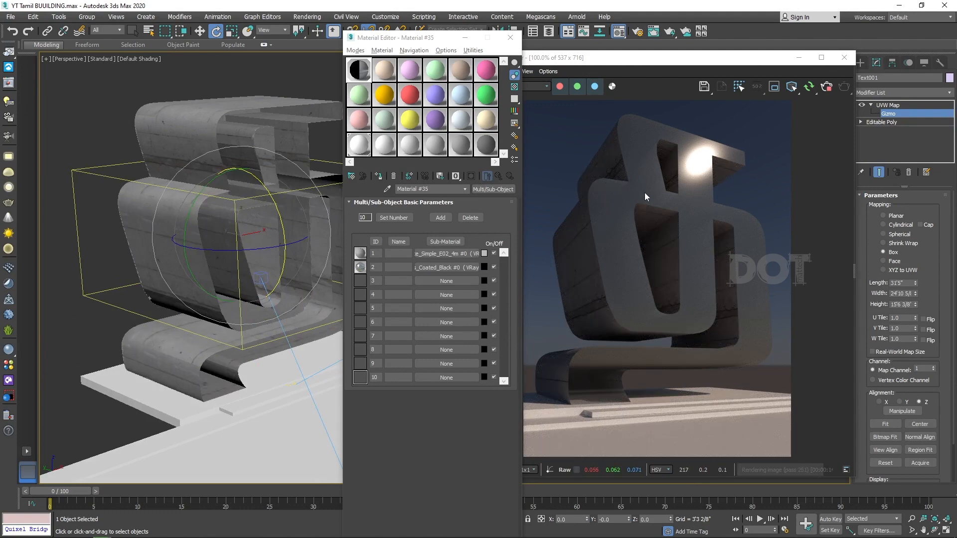
click(892, 106)
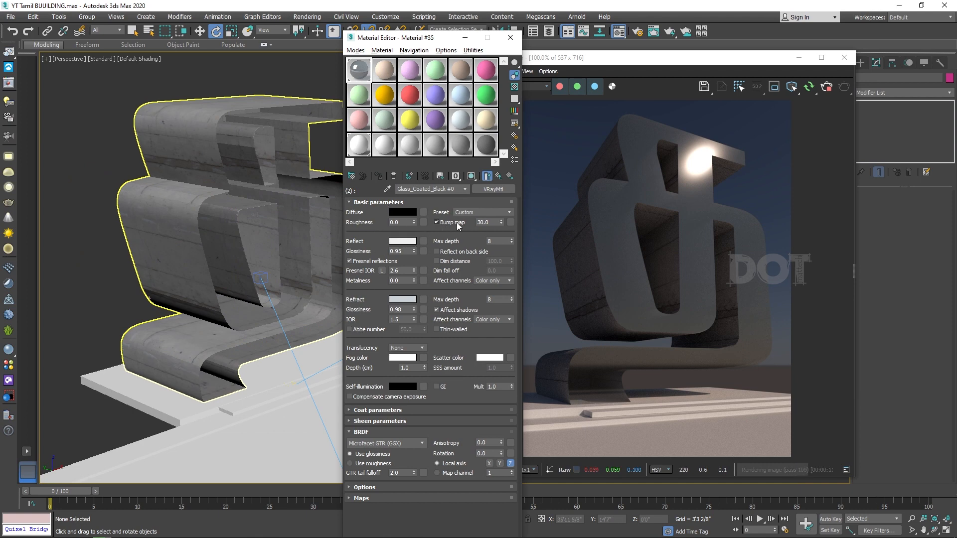
- Add a Tiles map to the bump of Glass_Coated_Black and set its horizontal and vertical grout gaps to 0.02
click(510, 222)
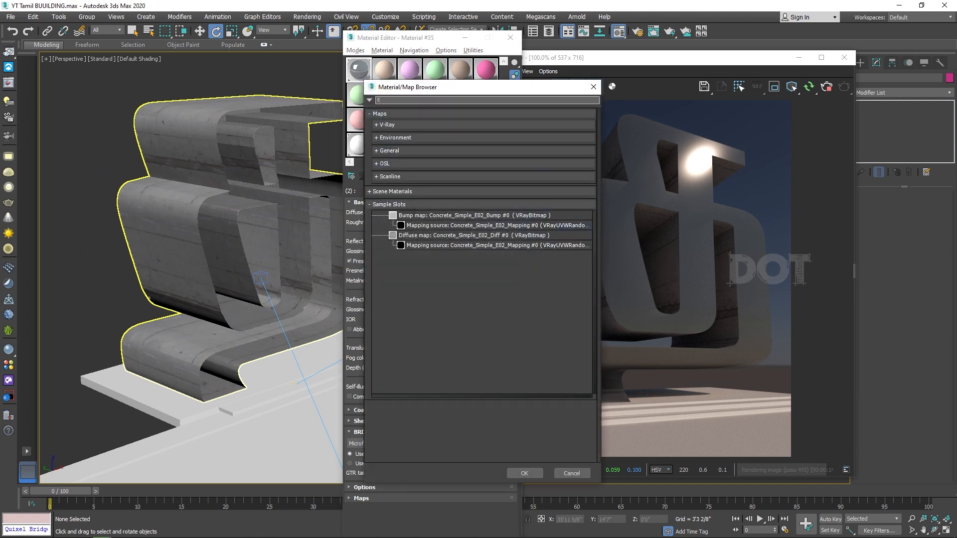
text(til)
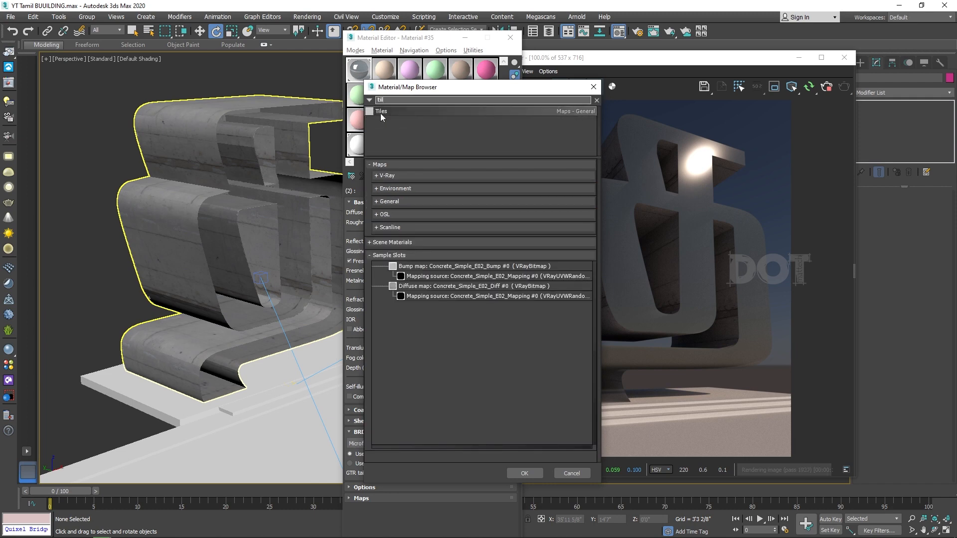
double_click(381, 112)
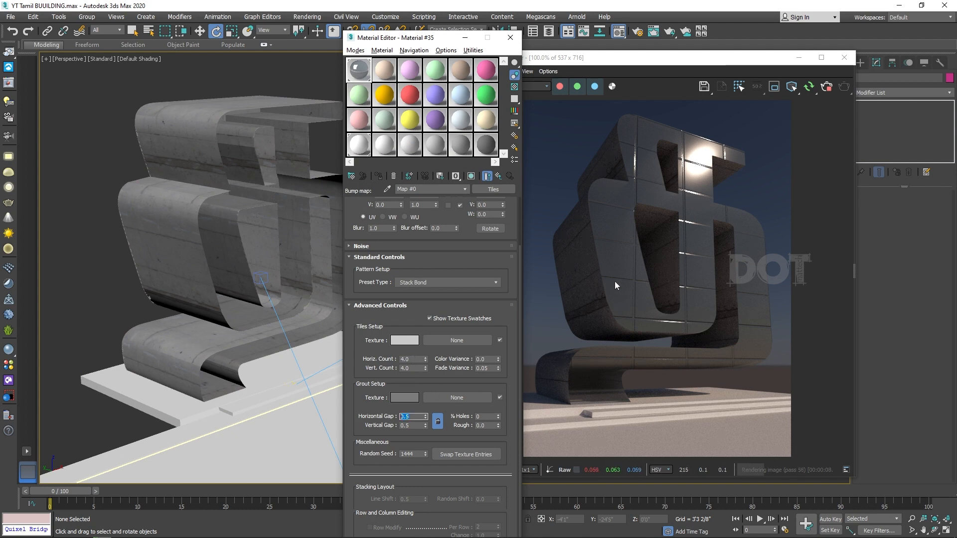
text(0.02)
key(Return)
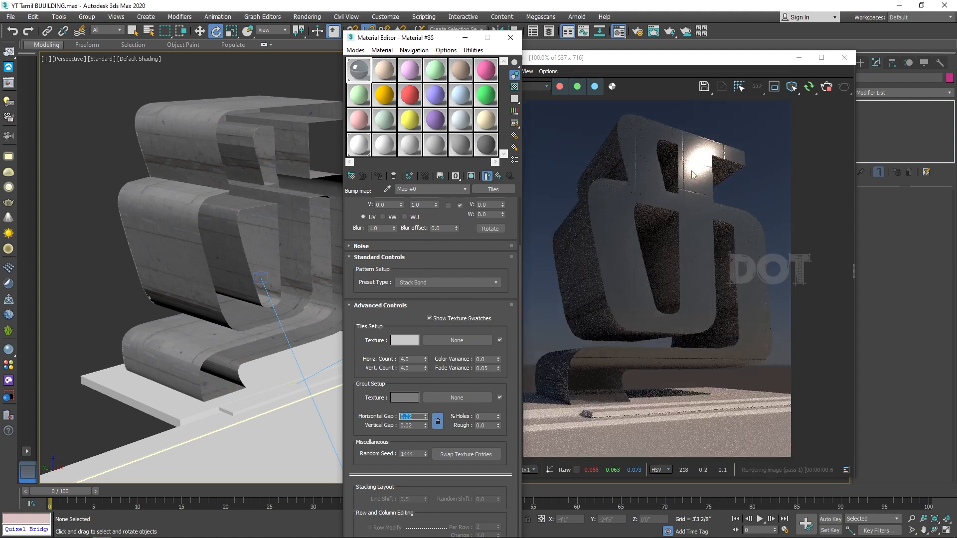
- Set the Tiles map's grout color to black and its tile color to white
click(407, 398)
drag(295, 103, 294, 65)
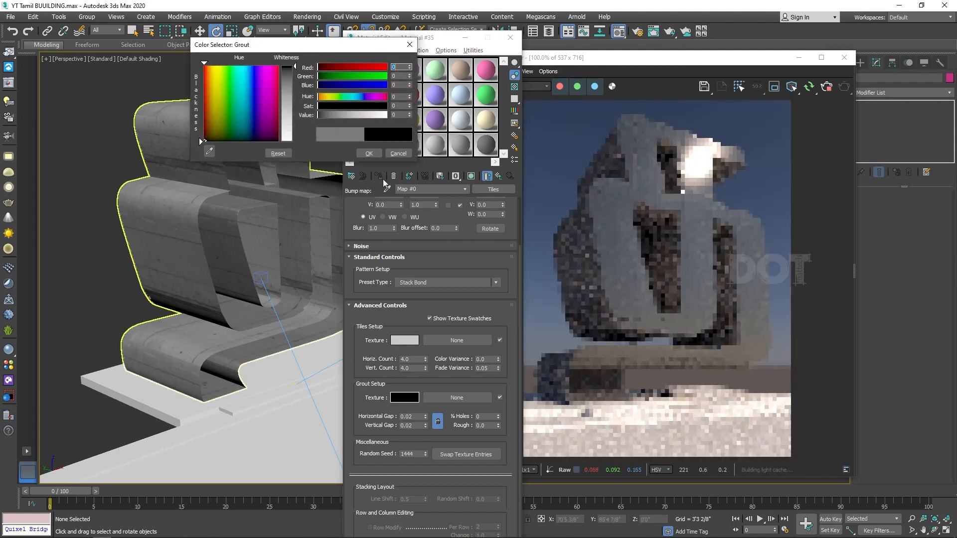
click(371, 153)
click(405, 340)
drag(294, 125, 294, 142)
click(367, 152)
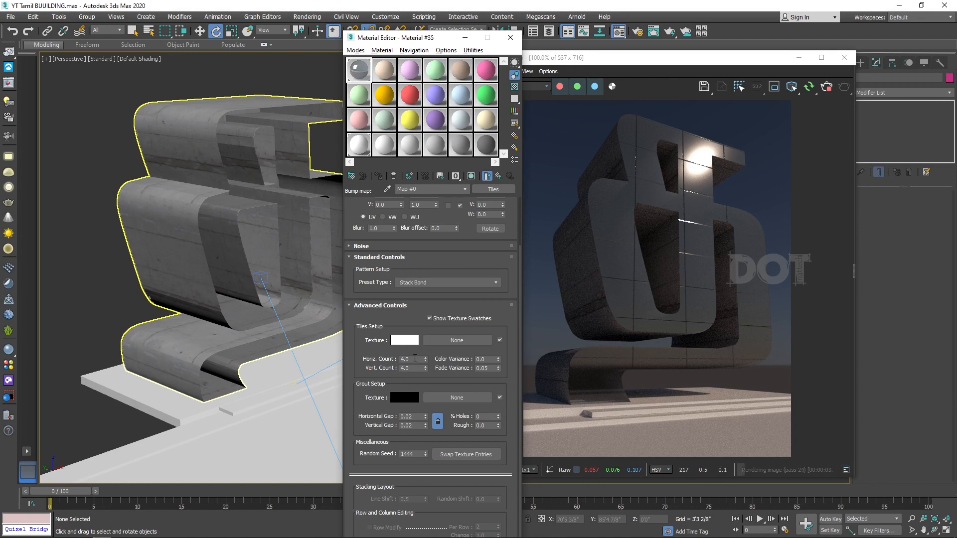
- Set the tile counts to 10 horizontal and 5 vertical, and return to the Glass_Coated_Black material's parameters
key(Tab)
key(Tab)
text(5)
key(Return)
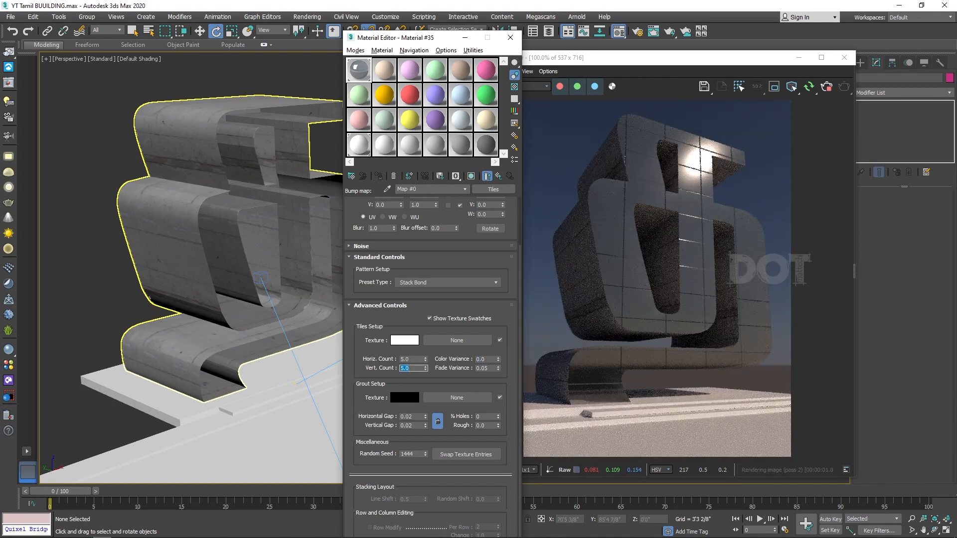
text(10)
key(Tab)
key(Tab)
key(Tab)
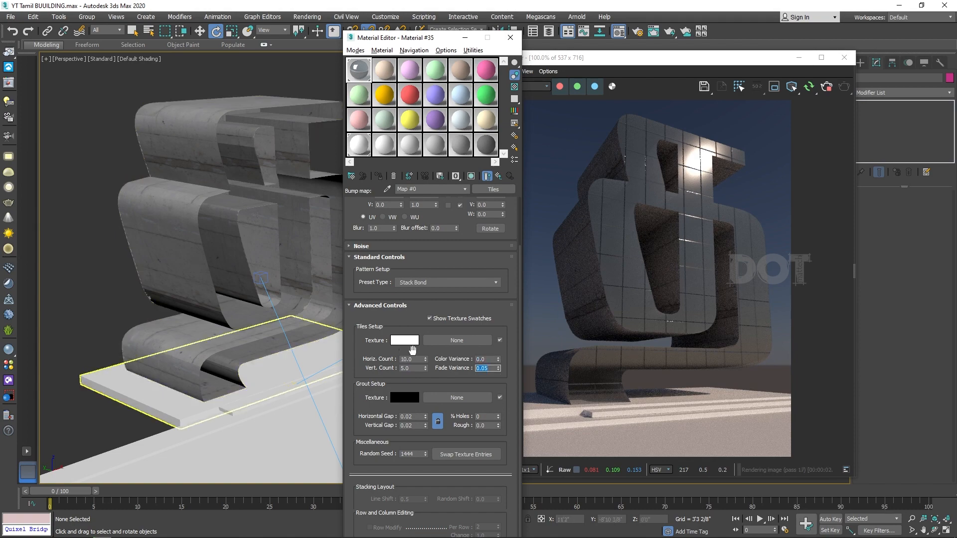
click(497, 176)
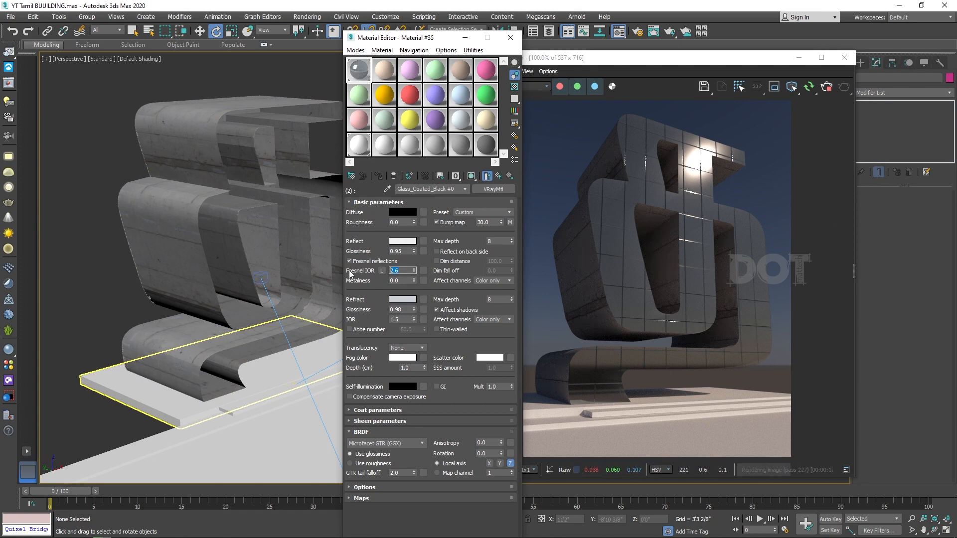
- Set the Fresnel IOR of Glass_Coated_Black to 5 and close the Material Editor
text(4)
key(Return)
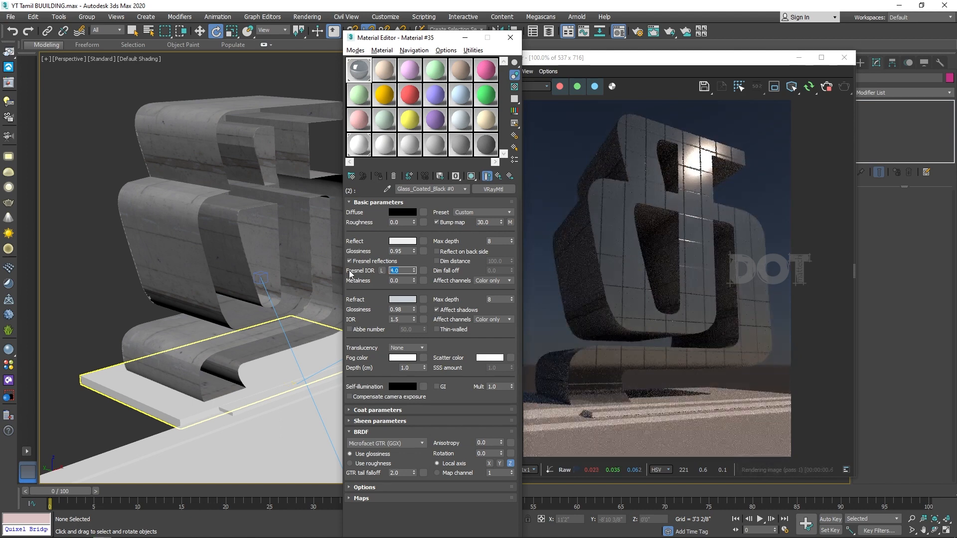
text(5)
key(Return)
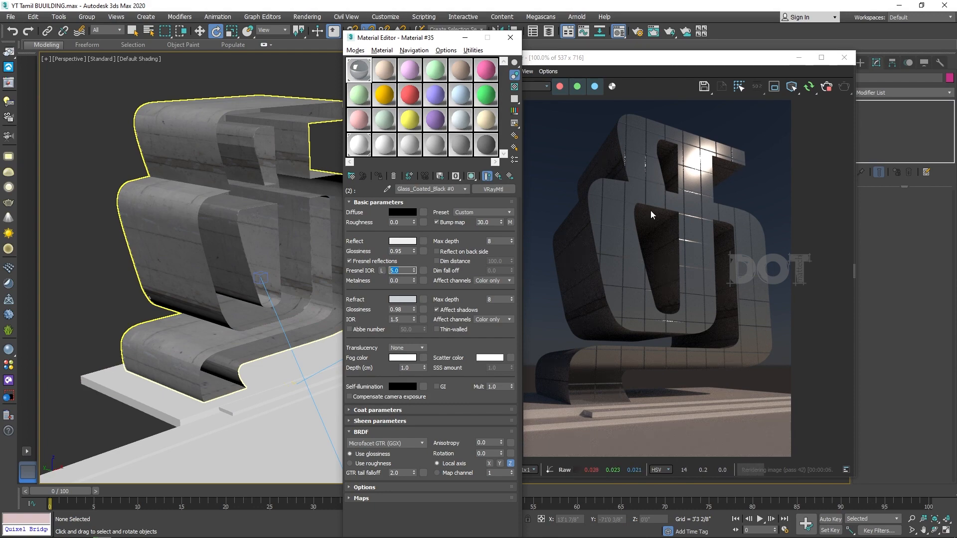
click(510, 37)
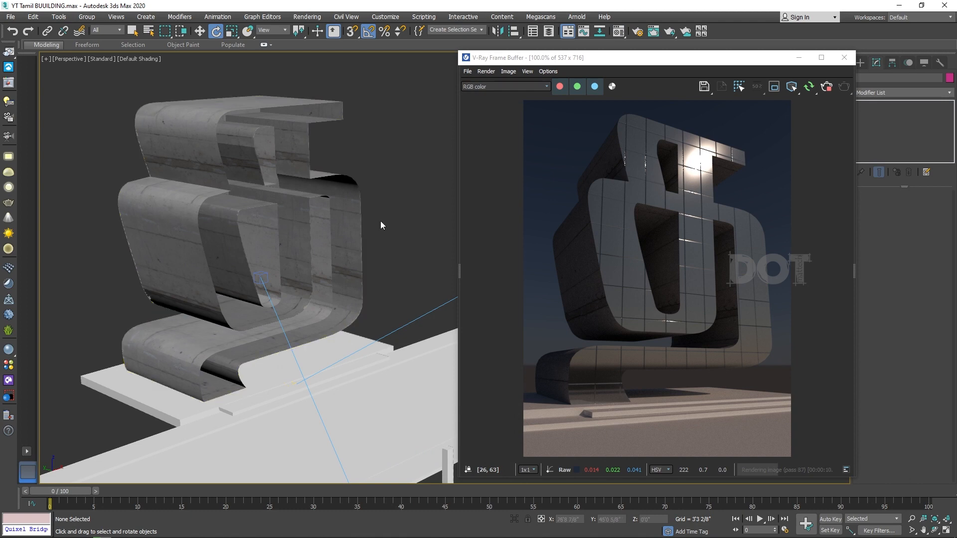
- Create a V-Ray sphere light at the letter in the wireframe top view, and switch to the front view for moving it
key(t)
scroll(380, 225, down, 5)
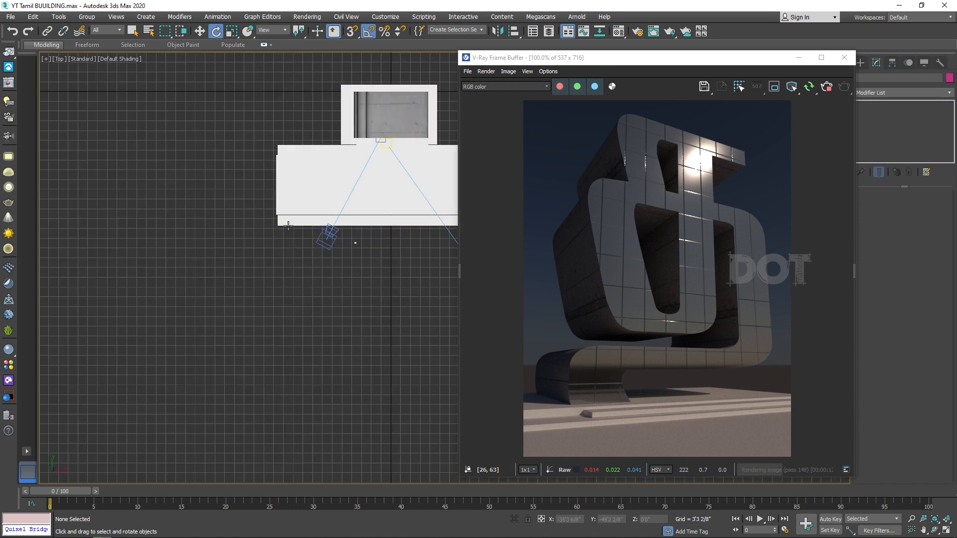
key(F3)
scroll(373, 171, up, 6)
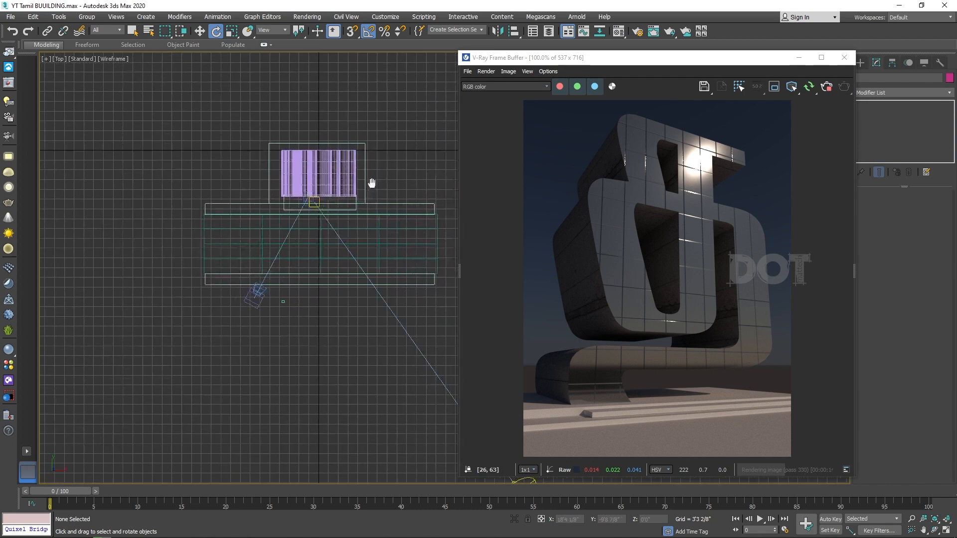
click(8, 189)
scroll(299, 314, up, 2)
mouse_move(315, 304)
mouse_down()
mouse_move(325, 314)
mouse_move(360, 213)
mouse_up()
key(f)
key(w)
- Set the sphere light's units to radiant power (W), make it invisible, and raise its multiplier to about 4228.6
click(876, 63)
click(912, 249)
click(907, 277)
click(875, 319)
click(867, 362)
mouse_move(937, 259)
mouse_down()
mouse_move(937, 219)
mouse_move(937, 240)
mouse_up()
- Copy the sphere light along the letter's bottom horizontal stroke from the right curve to the left end
shift+drag(384, 233, 357, 254)
click(479, 316)
shift+drag(357, 255, 318, 259)
click(479, 316)
shift+drag(181, 255, 152, 275)
click(478, 316)
- Copy the sphere lights up the letter's right vertical stroke and around its upper right curve
shift+drag(358, 230, 358, 186)
middle_drag(359, 169, 374, 233)
mouse_move(399, 124)
shift+mouse_down()
mouse_move(345, 106)
mouse_move(348, 134)
shift+mouse_up()
- Copy the sphere lights down the letter's central vertical stroke and along the bottom of the inner loop
shift+drag(283, 65, 282, 118)
click(478, 316)
shift+drag(304, 301, 259, 301)
click(478, 316)
drag(188, 229, 189, 220)
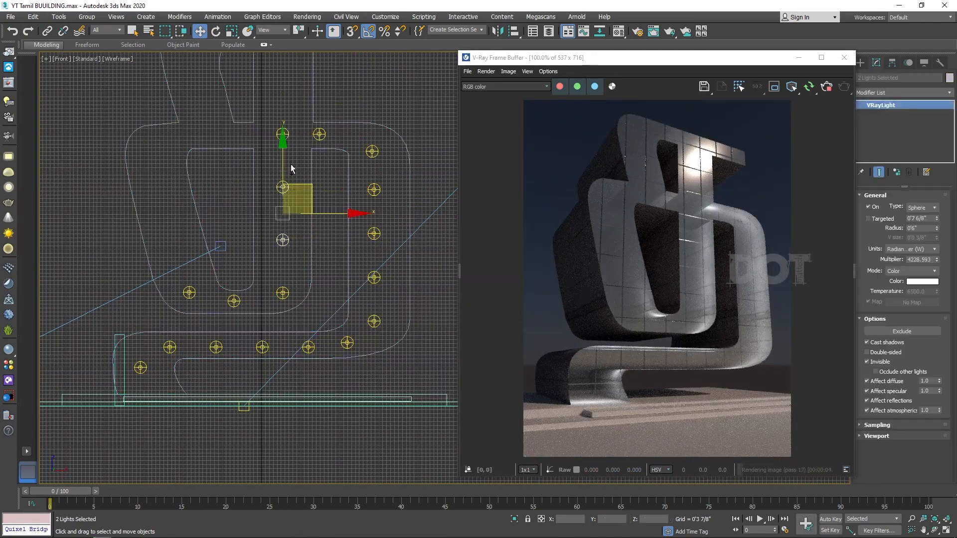
- Copy the central stroke's lights to the loop's left stroke, align them within it, and add lights across the middle bar
shift+drag(354, 187, 255, 187)
click(478, 315)
drag(183, 187, 161, 187)
shift+drag(263, 135, 312, 135)
click(479, 316)
- Copy sphere lights along the letter's upper left stroke, top bar and upper central stroke, and clear the selection
scroll(271, 229, down, 2)
scroll(257, 123, up, 2)
shift+drag(258, 159, 217, 104)
click(478, 316)
click(478, 316)
mouse_move(264, 78)
shift+mouse_down()
mouse_move(334, 79)
mouse_move(288, 120)
shift+mouse_up()
click(479, 316)
click(442, 276)
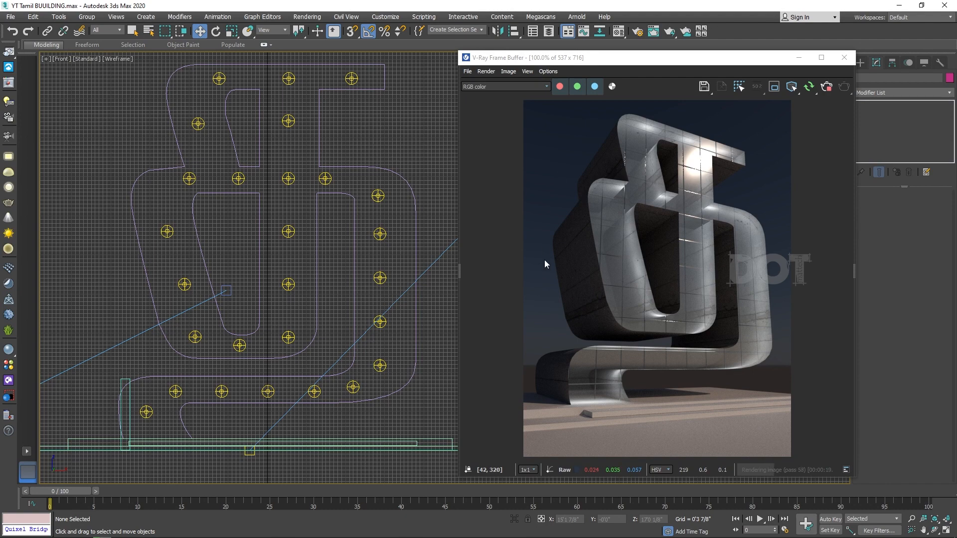
- Assign the asphalt road material to the road plane and show its diffuse bitmap in the viewport
key(p)
alt+middle_drag(230, 235, 367, 265)
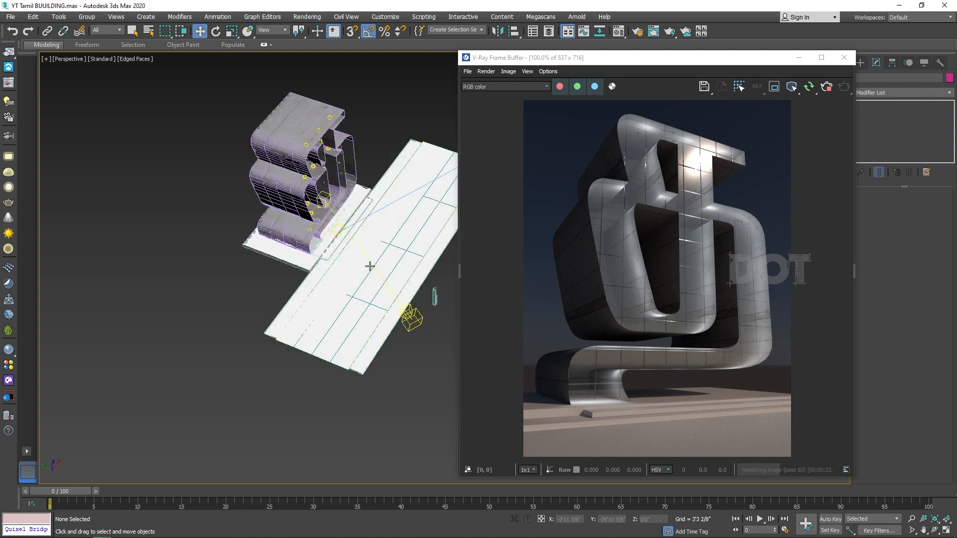
click(344, 312)
key(m)
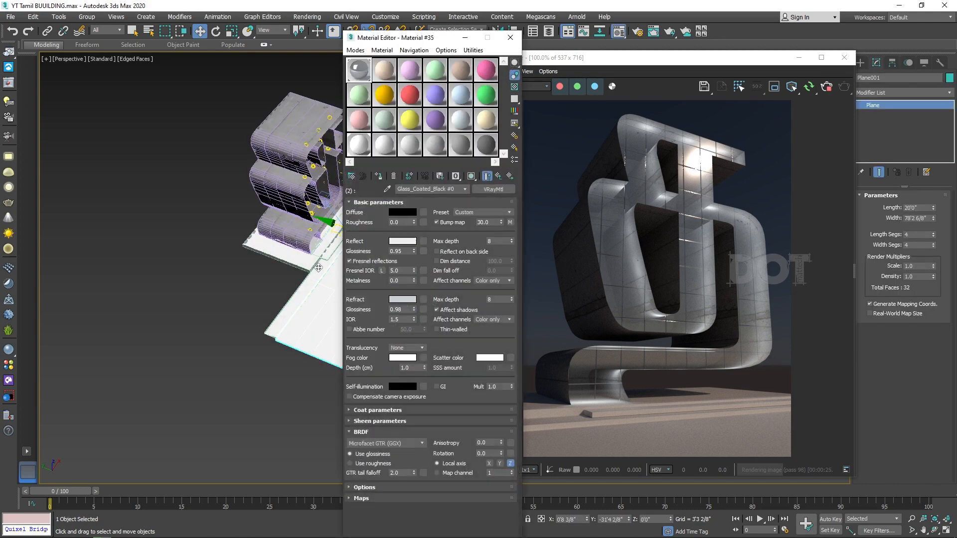
click(379, 176)
click(424, 212)
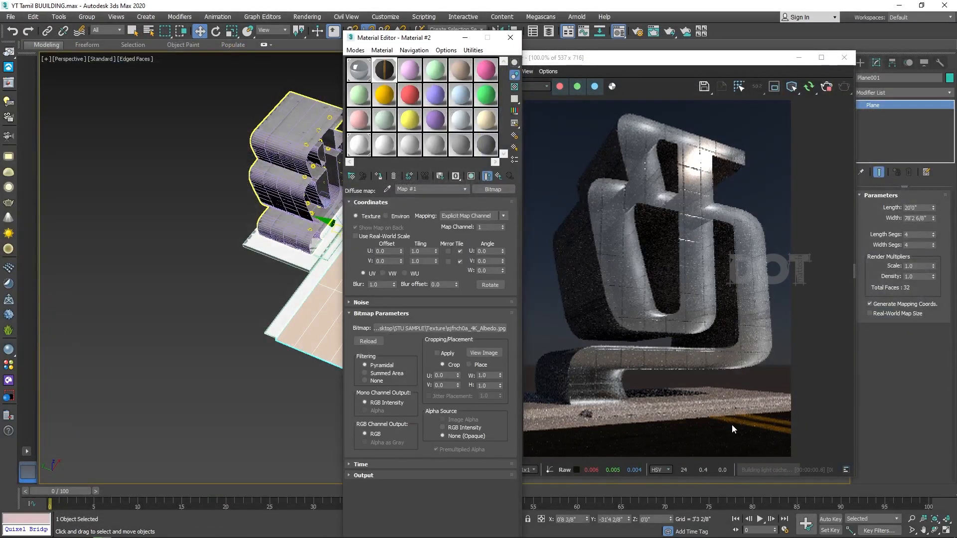
click(470, 176)
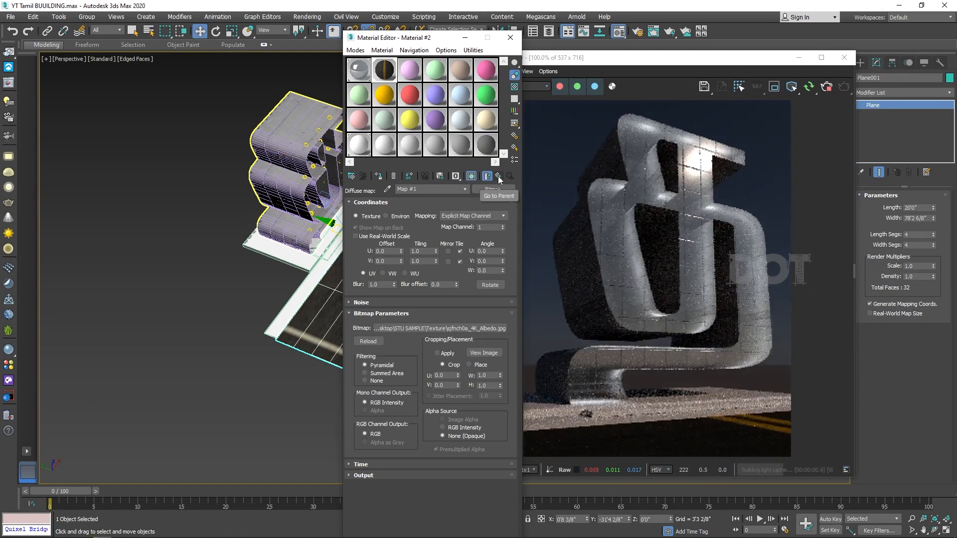
click(510, 38)
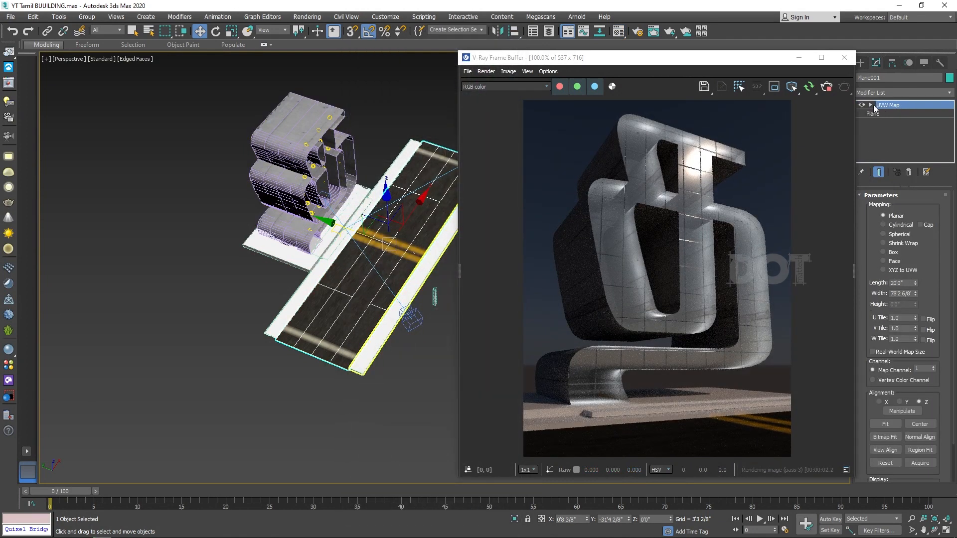
- Rotate the road's UVW Map gizmo so the yellow lines run along its length, fit it to the plane and adjust its scale
click(886, 115)
key(e)
drag(363, 288, 428, 293)
click(885, 425)
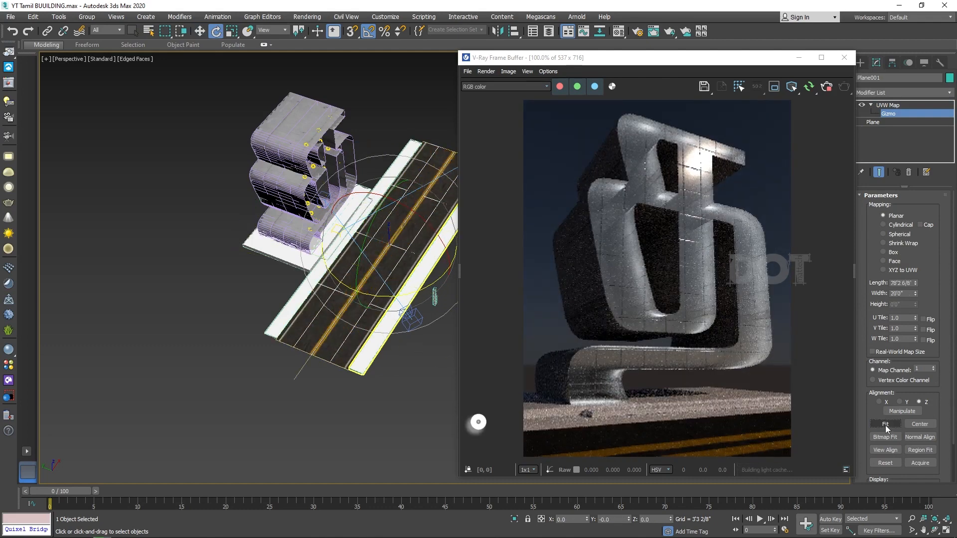
scroll(304, 252, up, 8)
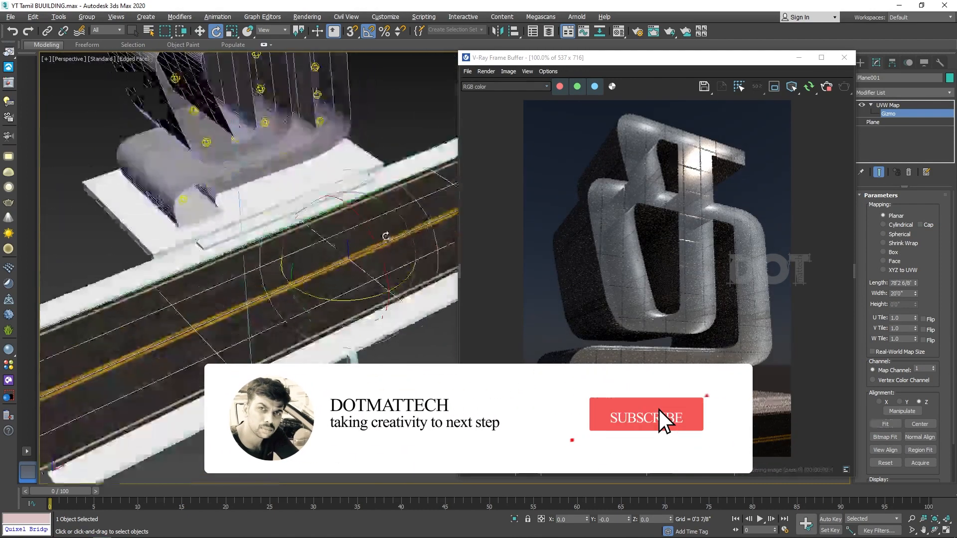
scroll(304, 253, down, 5)
key(r)
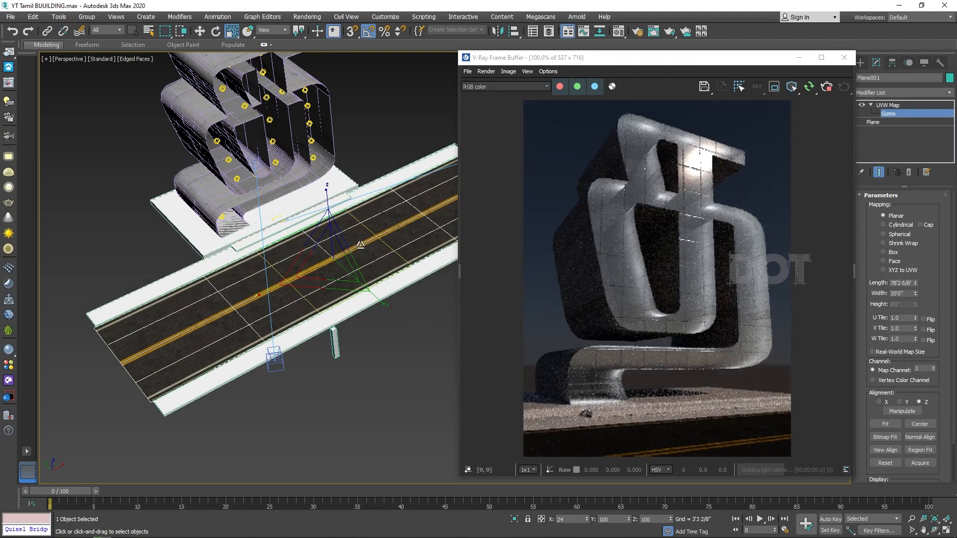
mouse_move(371, 240)
mouse_down()
mouse_move(384, 231)
mouse_move(370, 245)
mouse_up()
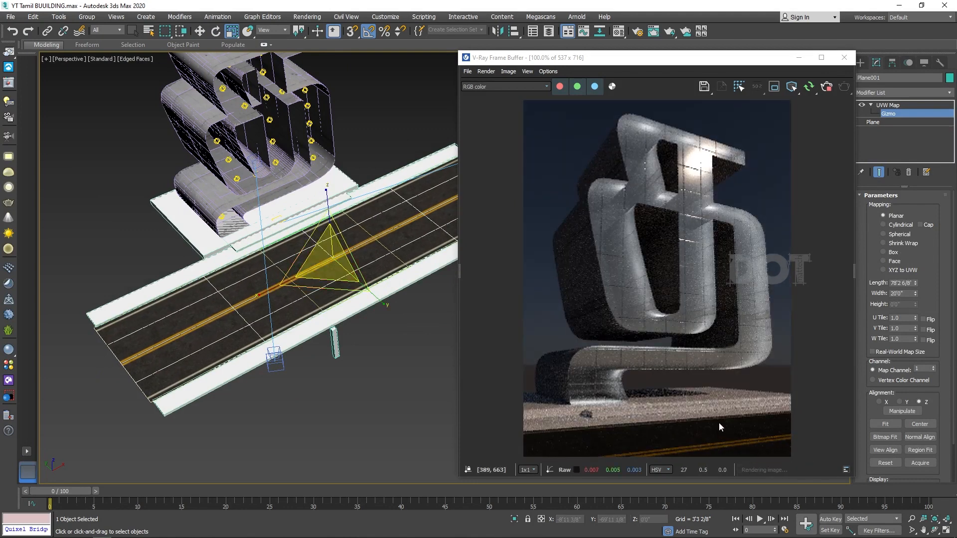
click(407, 343)
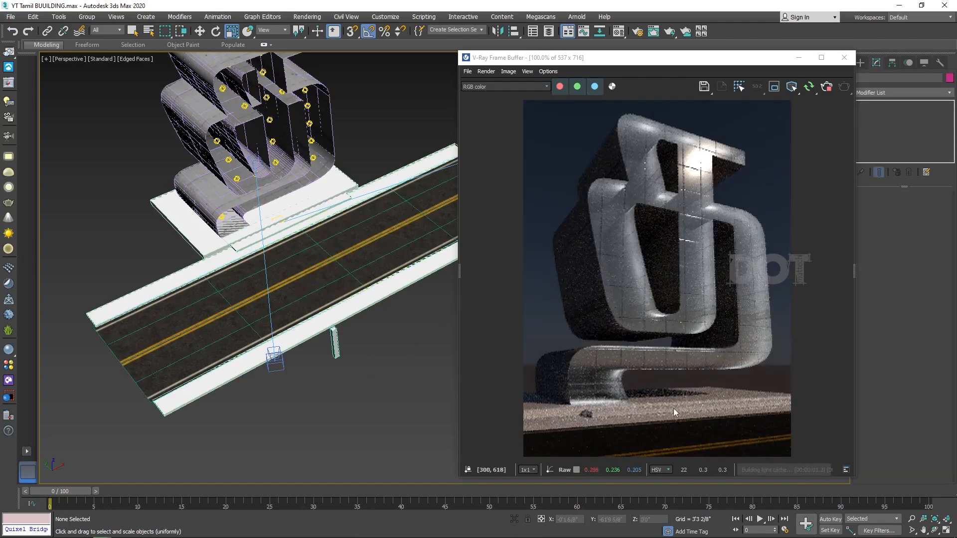
- Import the downloaded Sun 002 HDRI from Chaos Cosmos as a dome light
scroll(233, 249, up, 5)
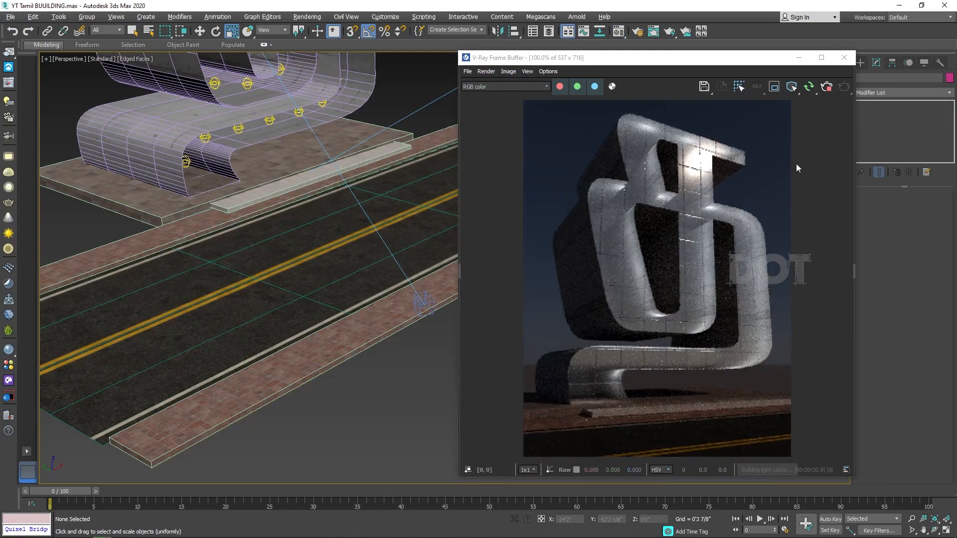
scroll(350, 244, down, 5)
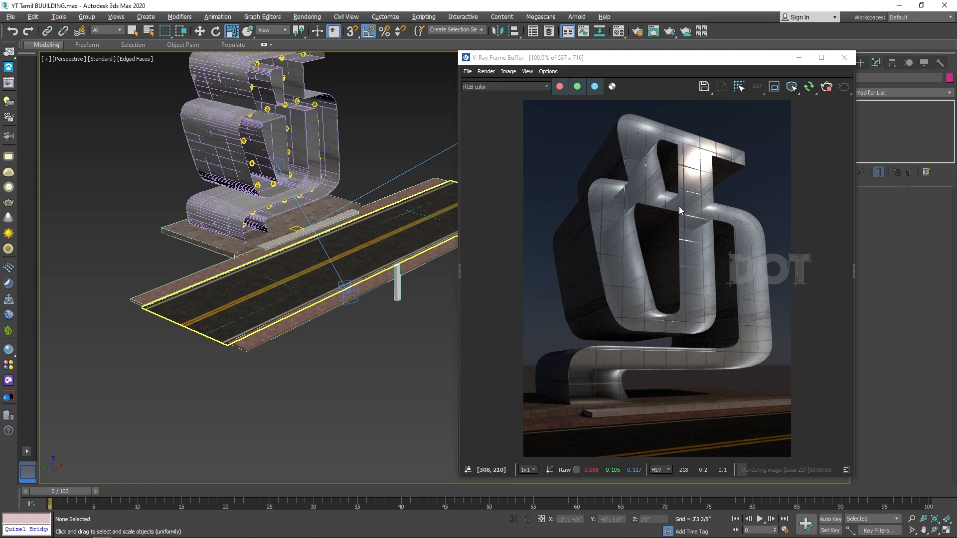
click(8, 381)
click(112, 249)
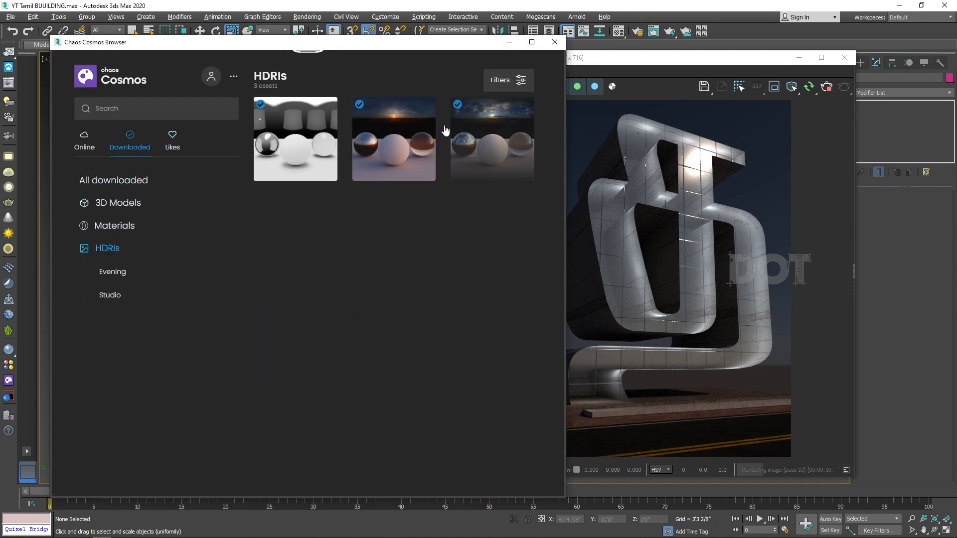
mouse_move(525, 111)
click(524, 108)
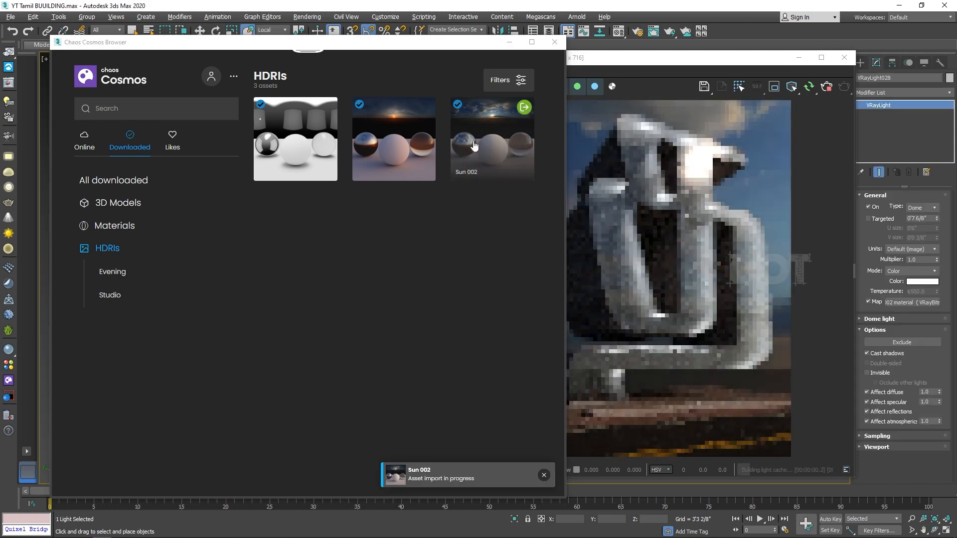
click(553, 43)
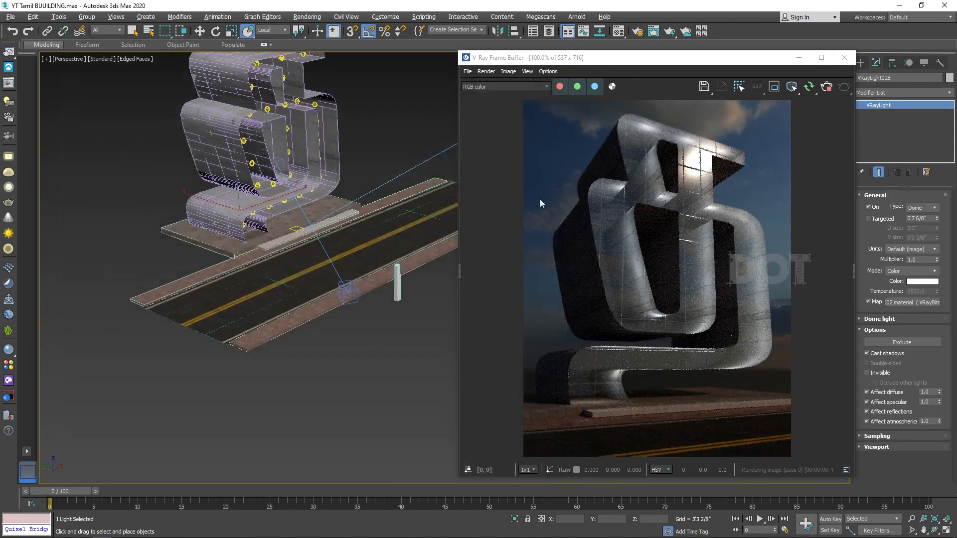
- Switch the perspective view to wireframe and move the dome light out of the building to open ground beside it
scroll(263, 302, down, 5)
scroll(262, 302, up, 5)
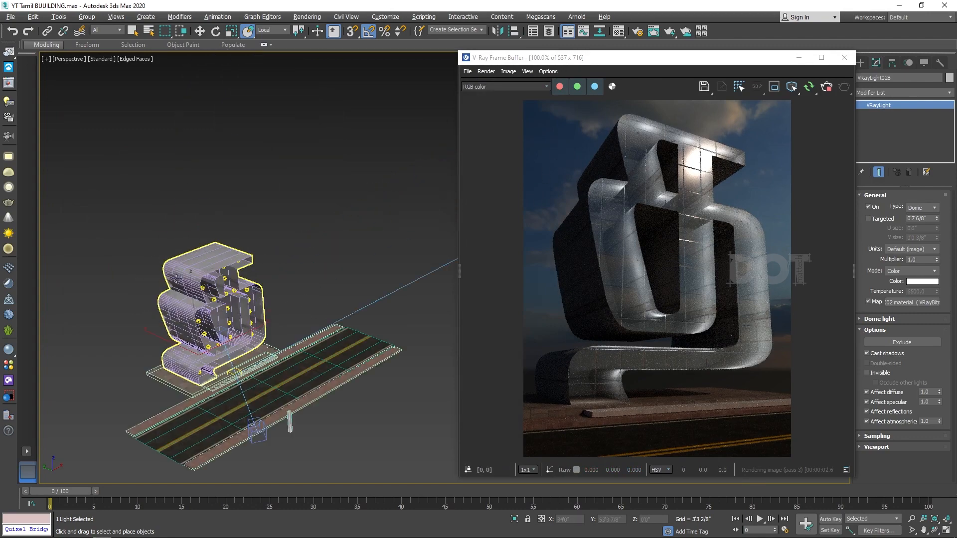
scroll(263, 303, down, 4)
scroll(263, 302, up, 3)
key(F3)
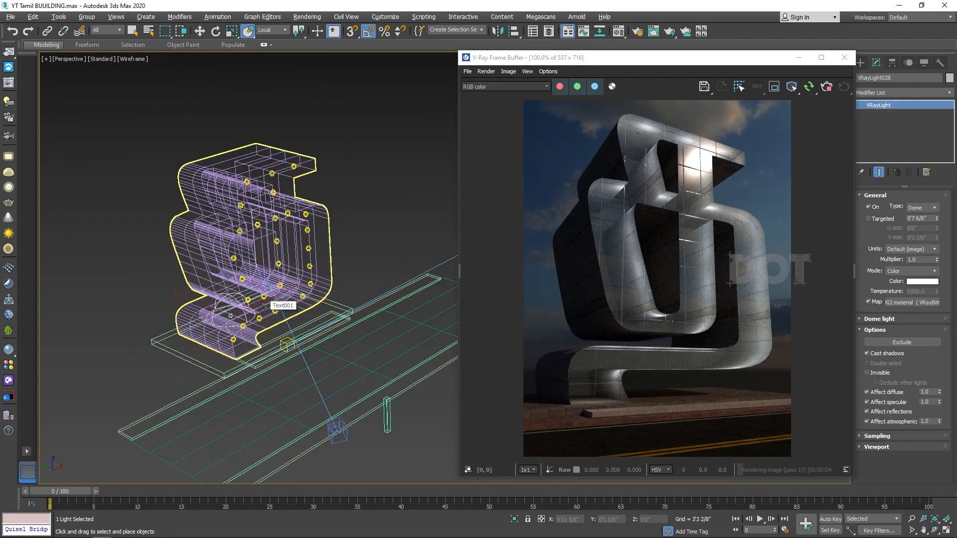
key(w)
drag(269, 292, 115, 354)
scroll(171, 338, down, 3)
scroll(171, 338, up, 2)
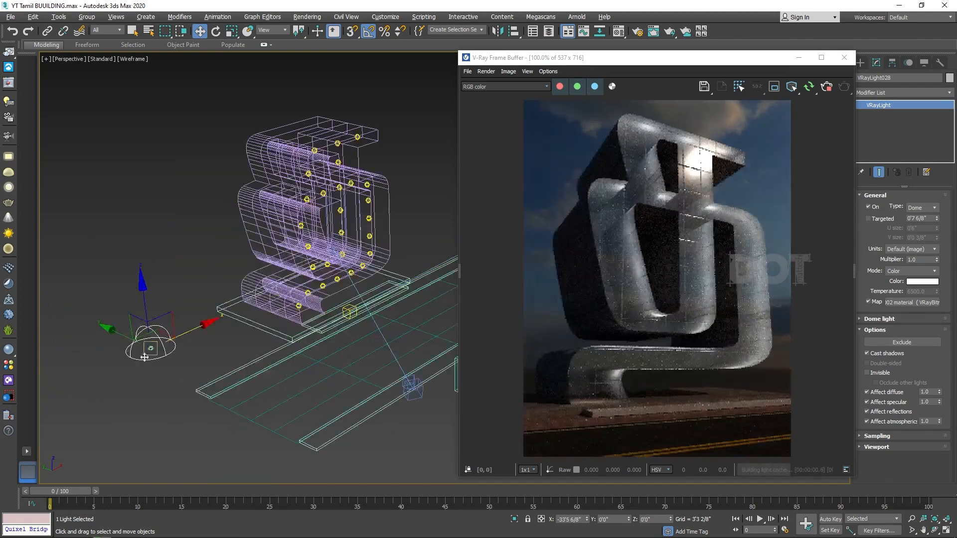
- Set the dome light's multiplier to 5
scroll(171, 338, down, 1)
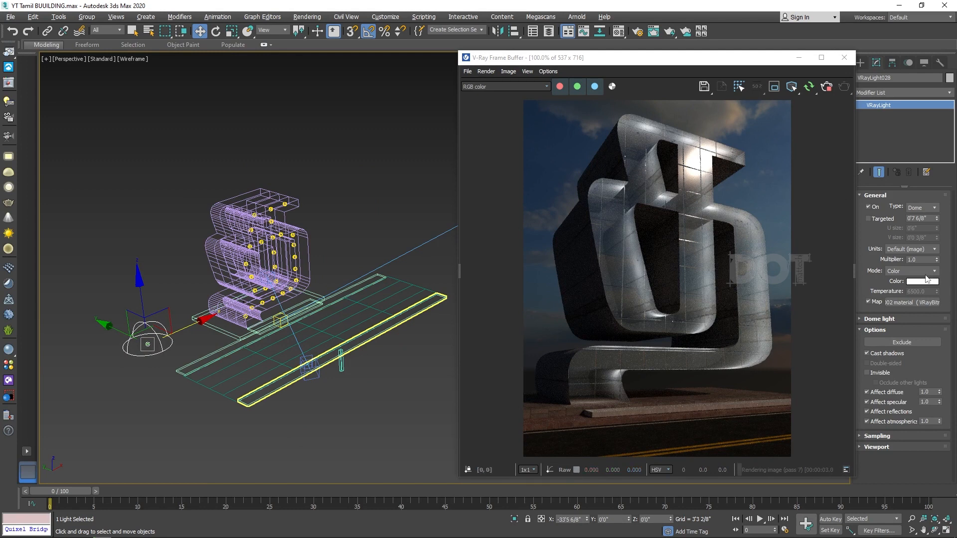
text(5)
key(Return)
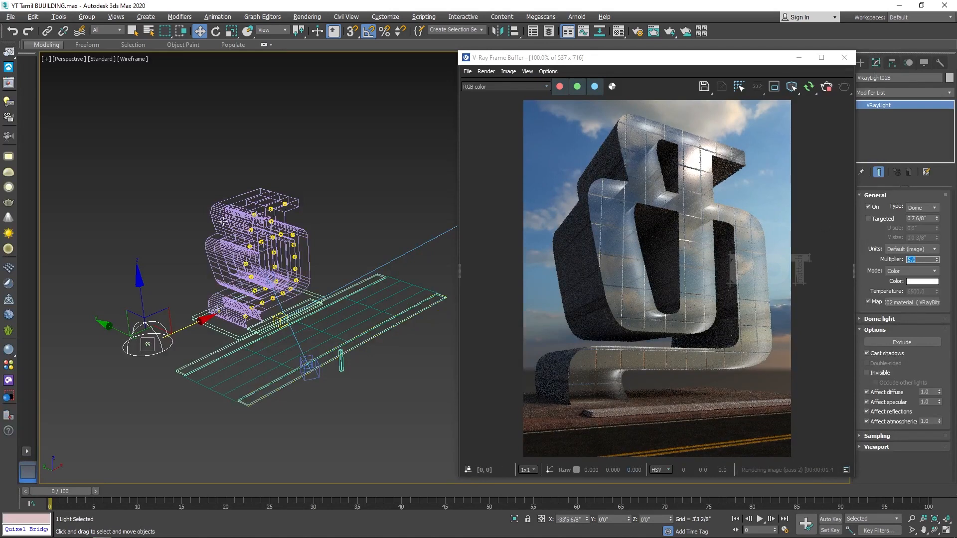
- Lock the dome light's texture to its icon and rotate the light to bring the HDRI's bright sunset behind the building
key(e)
drag(140, 379, 180, 378)
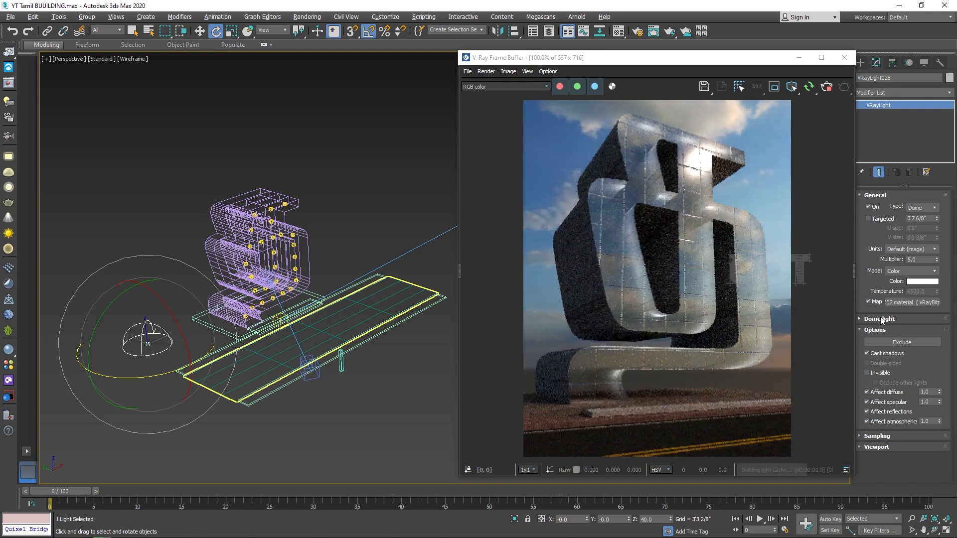
click(880, 317)
click(883, 349)
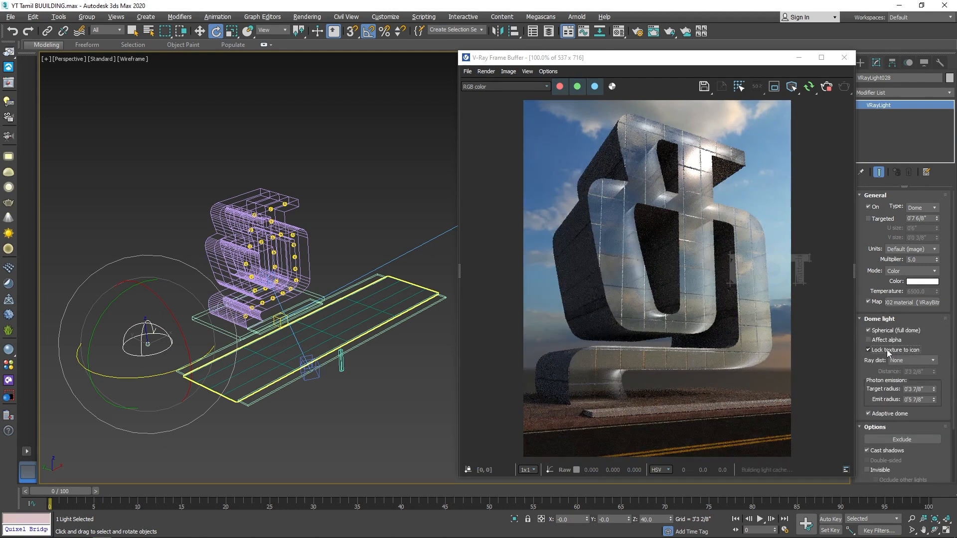
drag(129, 372, 149, 363)
key(t)
key(w)
click(334, 193)
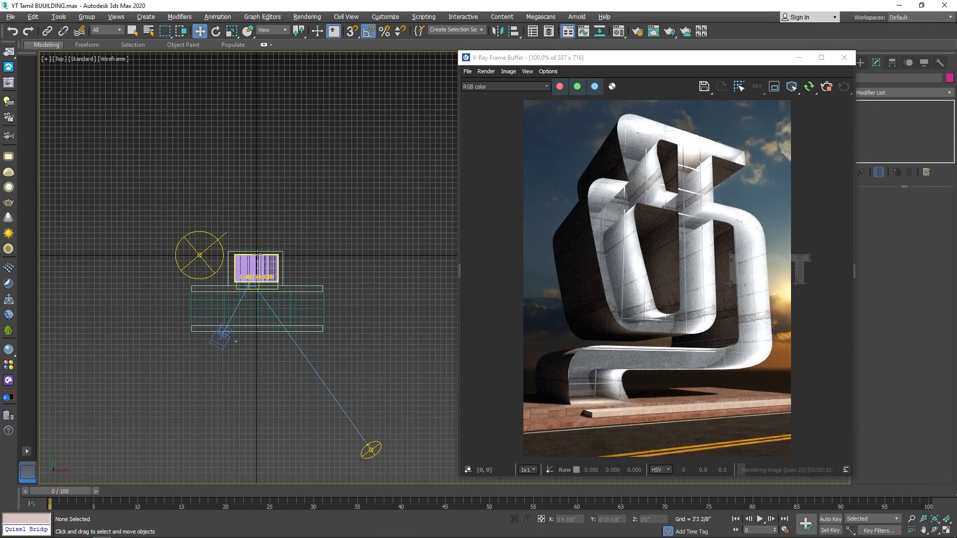
- Turn off auto exposure and auto white balance in the V-Ray camera render settings
click(637, 31)
click(275, 127)
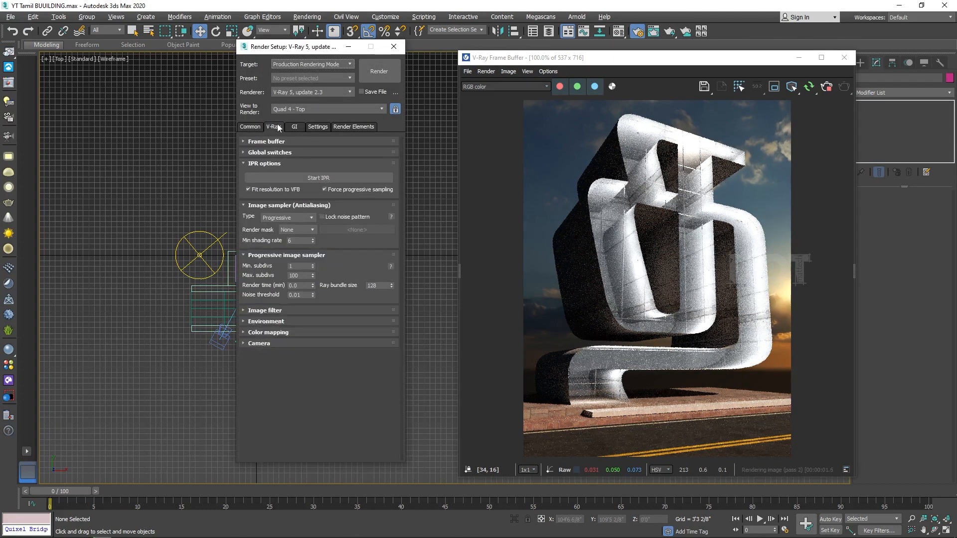
click(259, 343)
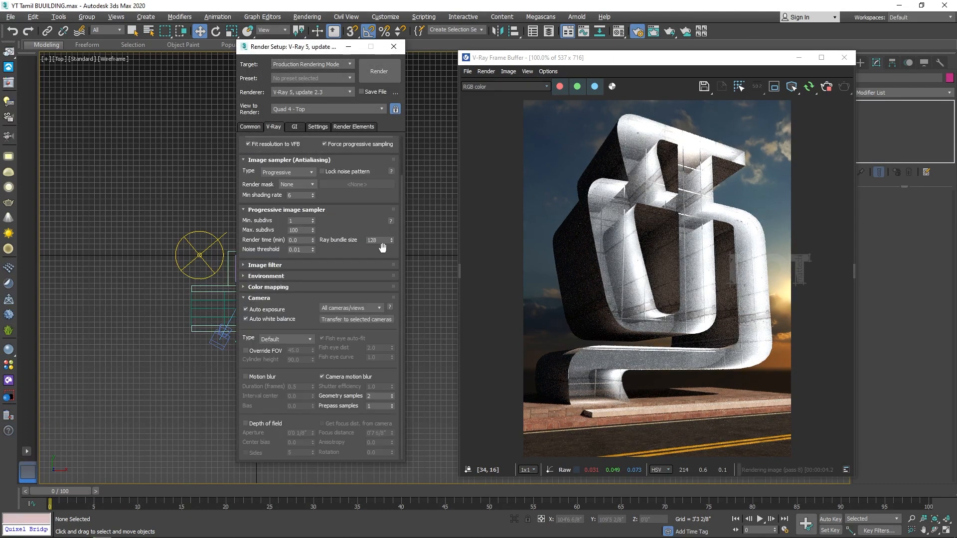
click(258, 310)
click(258, 319)
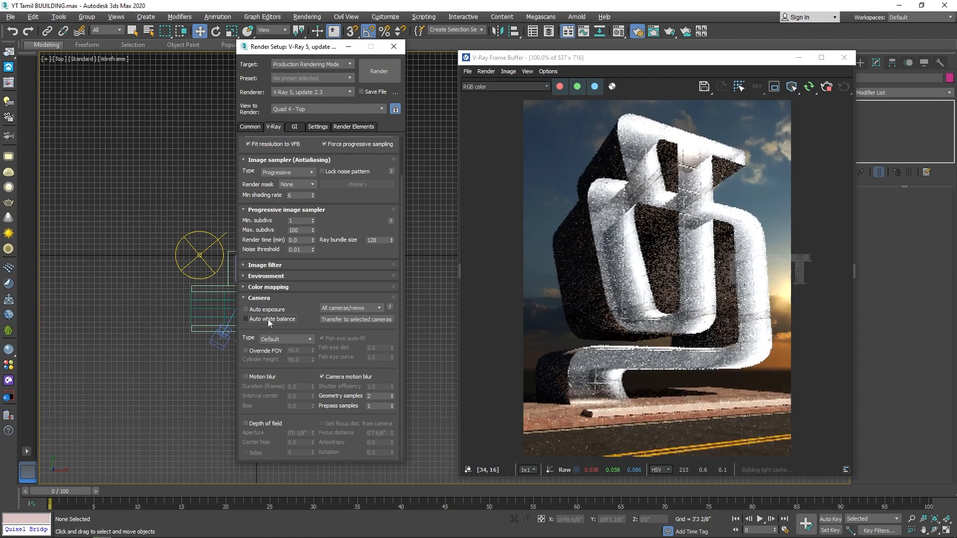
click(393, 46)
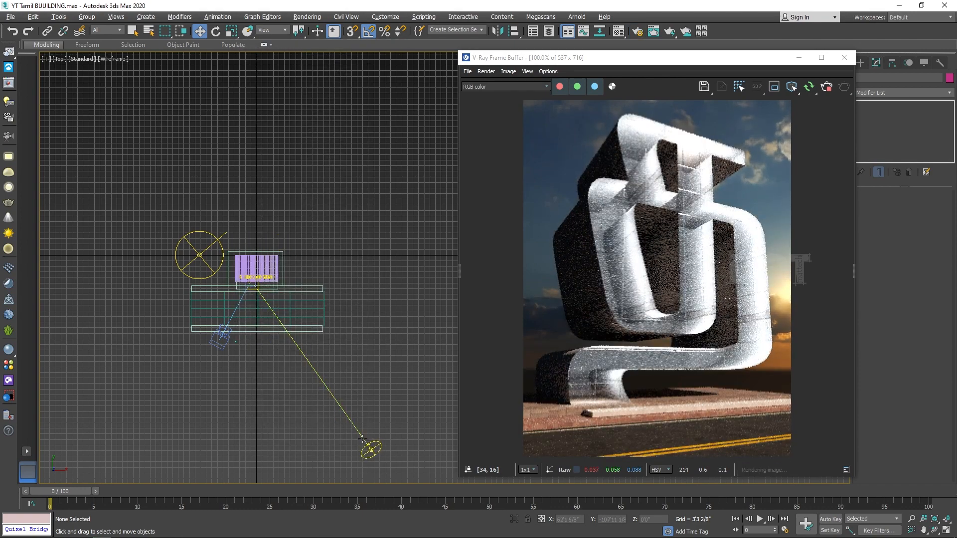
- Set the V-Ray sun's intensity multiplier to 0.5 and its color mode to override
click(373, 450)
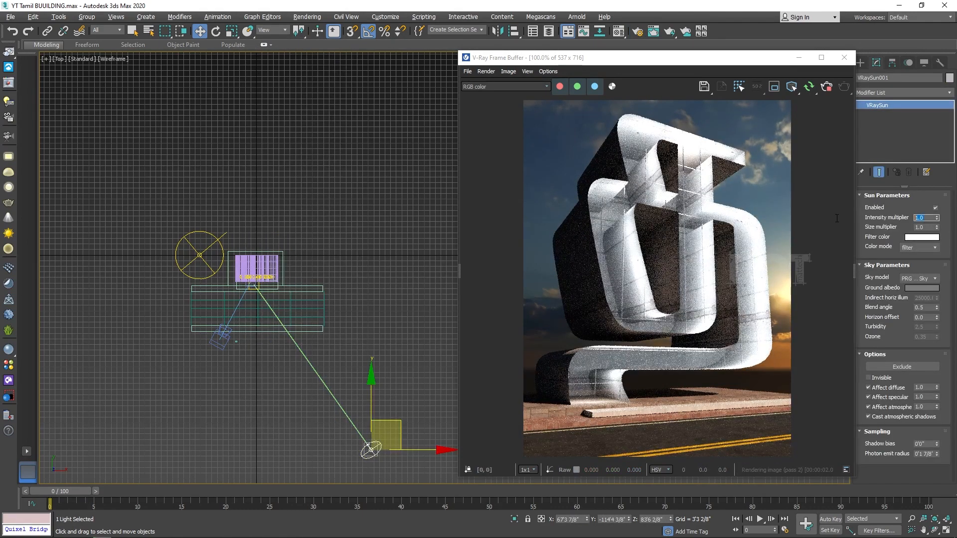
text(0.5)
key(Return)
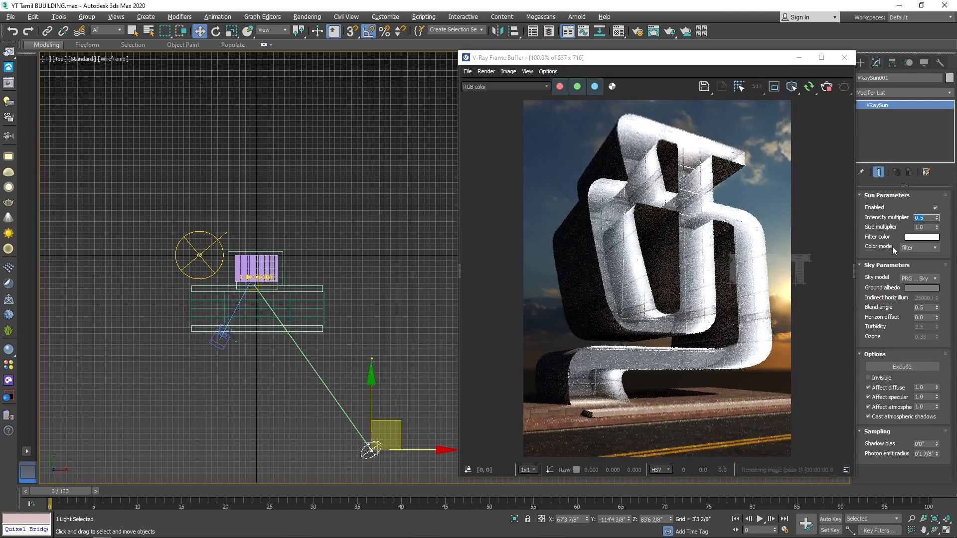
click(931, 247)
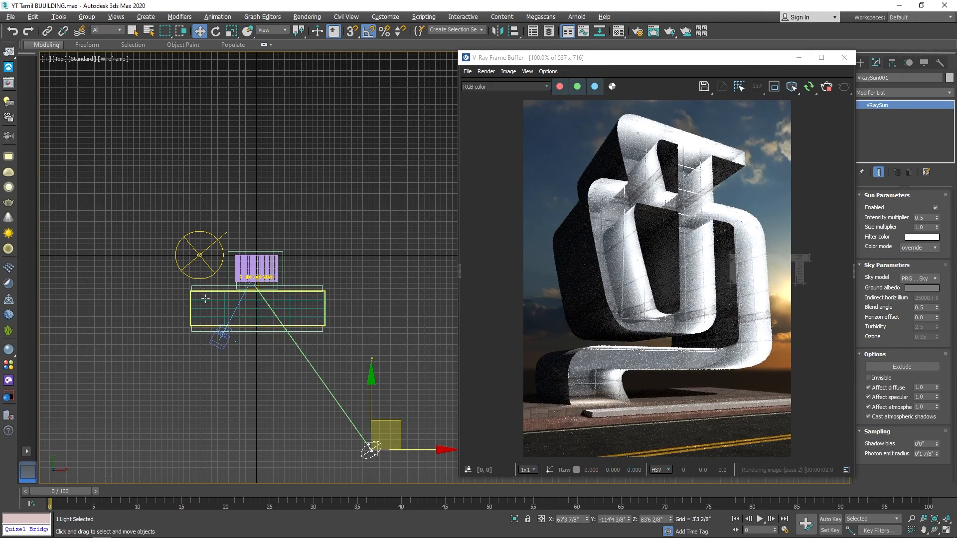
- Limit selection to lights, select all the building's sphere lights and move them back toward the middle of the building's depth
scroll(259, 279, up, 5)
scroll(283, 257, up, 5)
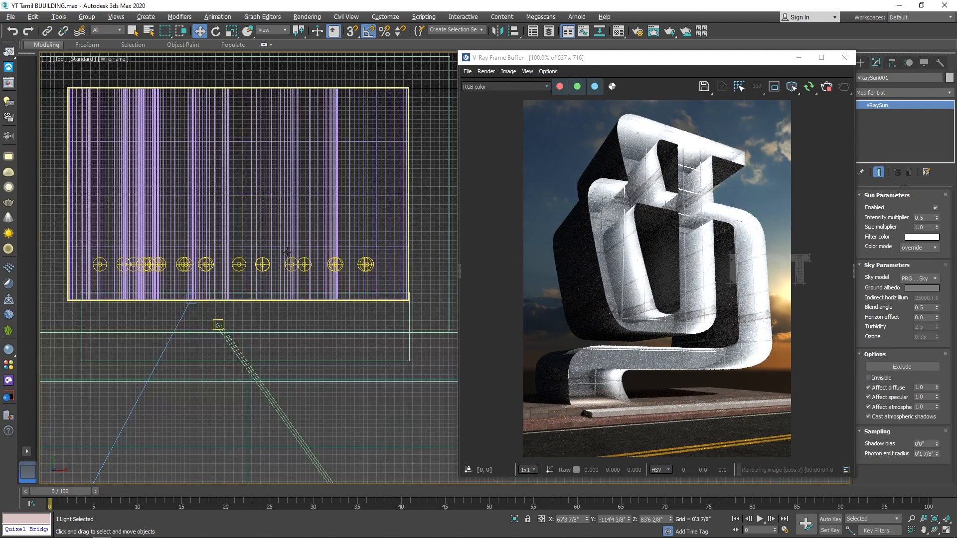
click(109, 31)
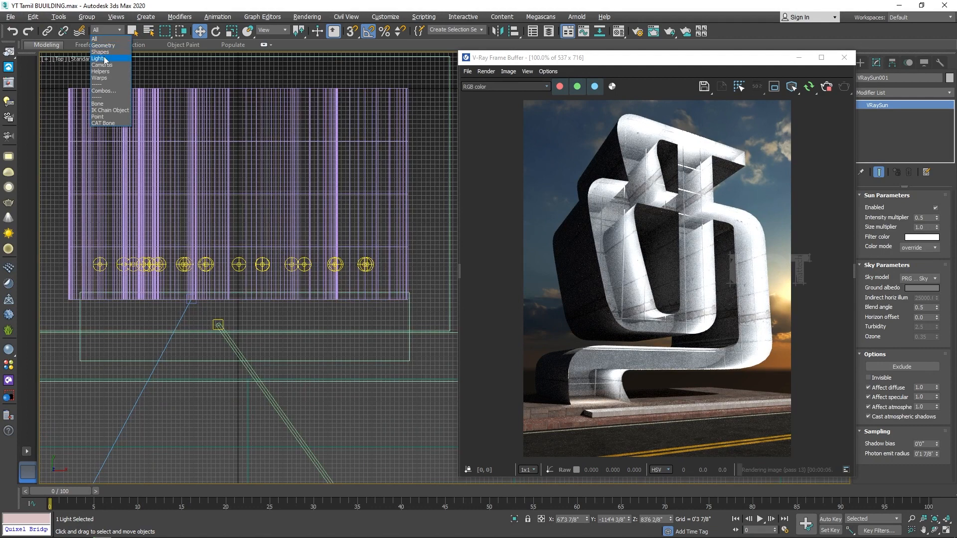
click(105, 72)
drag(400, 276, 358, 271)
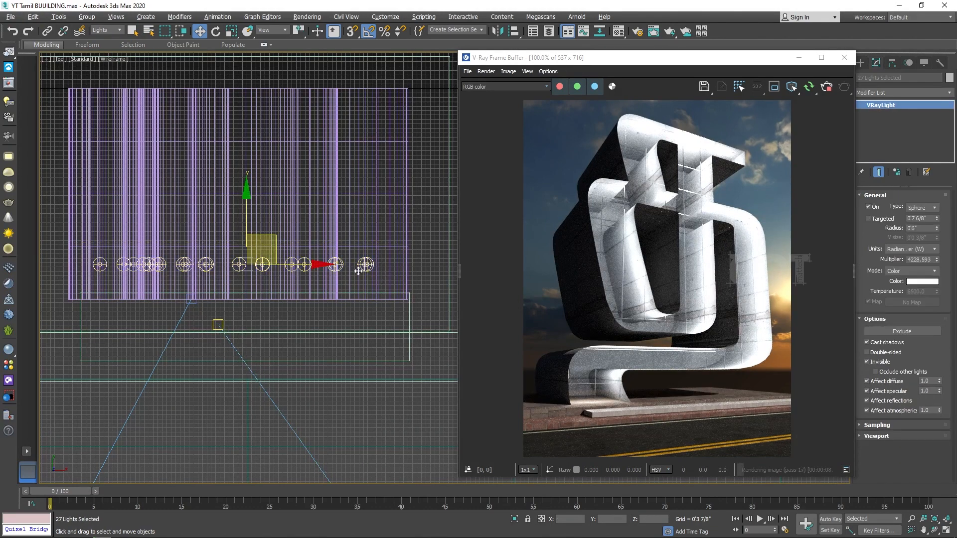
drag(246, 219, 251, 124)
drag(253, 101, 263, 118)
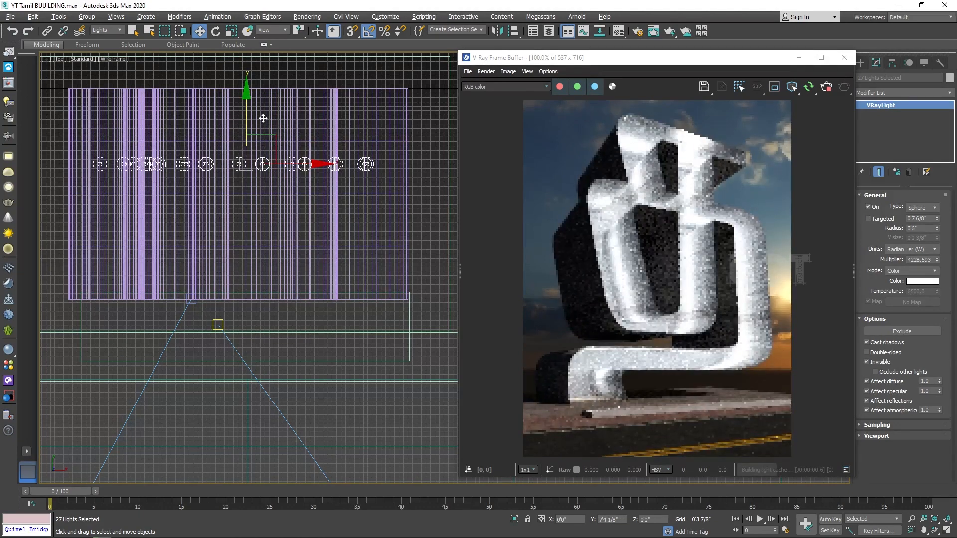
click(434, 166)
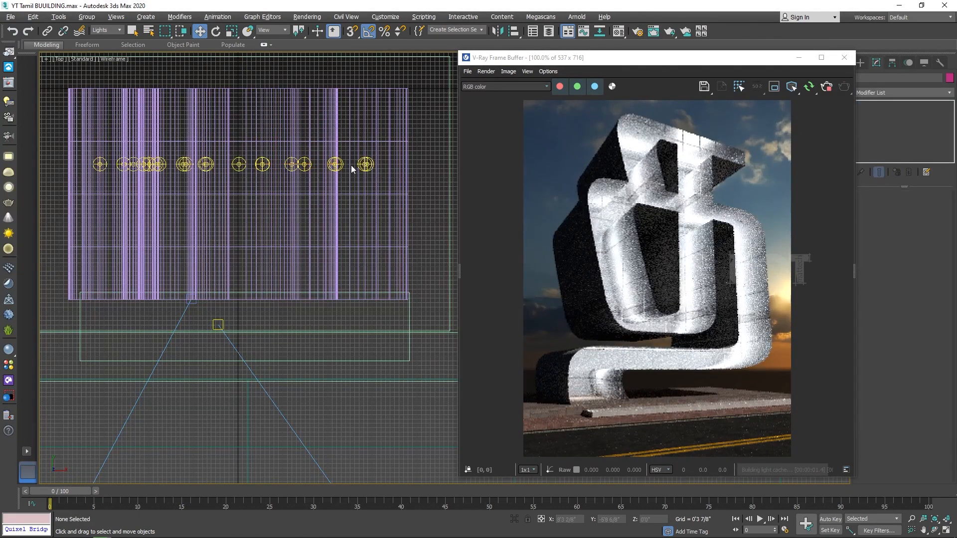
- Set the building's sphere light multiplier to 1000 and switch its color mode to temperature at 4000
click(366, 164)
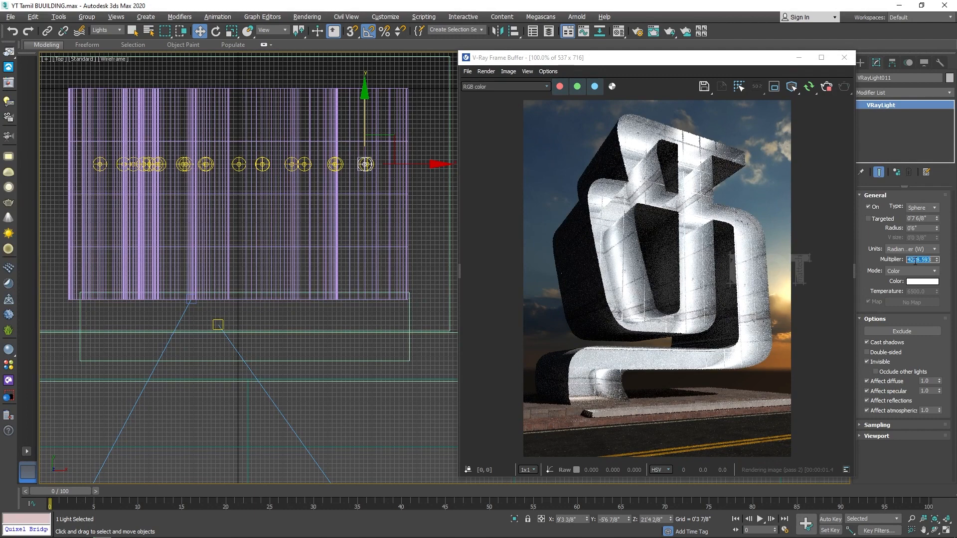
key(Return)
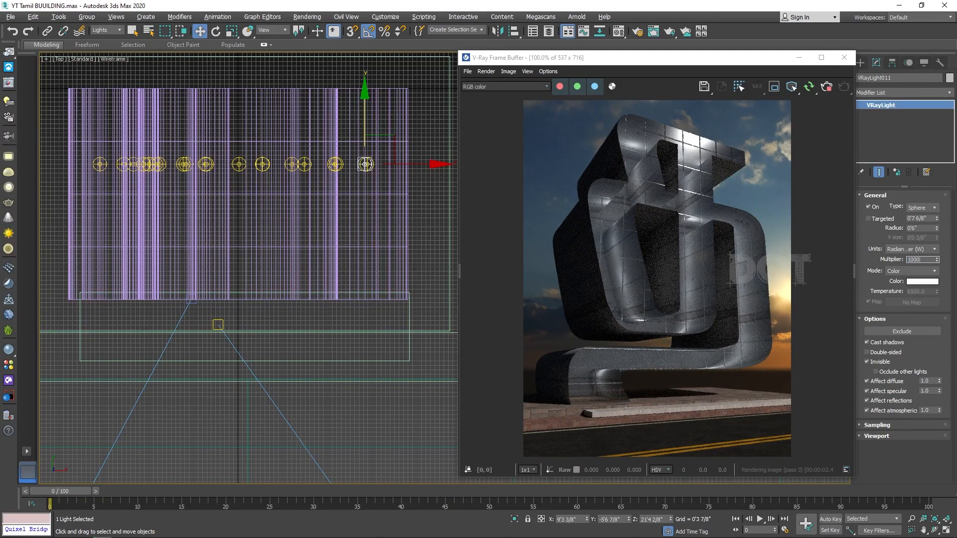
key(Return)
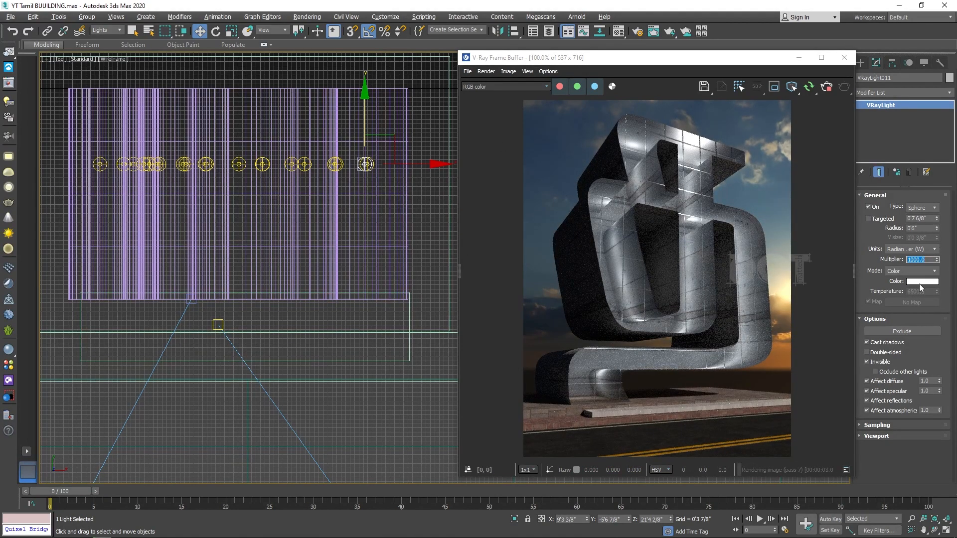
click(921, 282)
click(289, 78)
drag(264, 74, 233, 76)
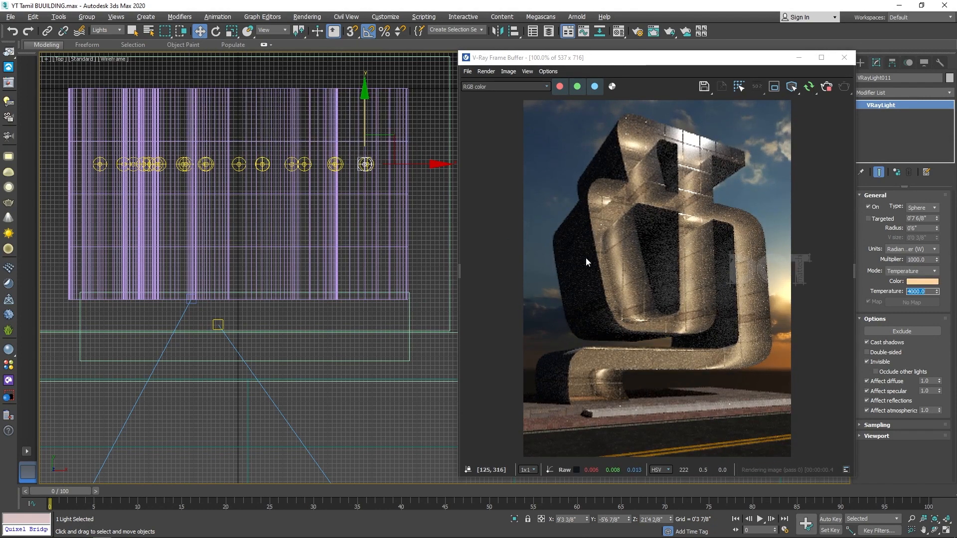
- Move the V-Ray sun across to the opposite side of the road in the top view
scroll(232, 284, down, 10)
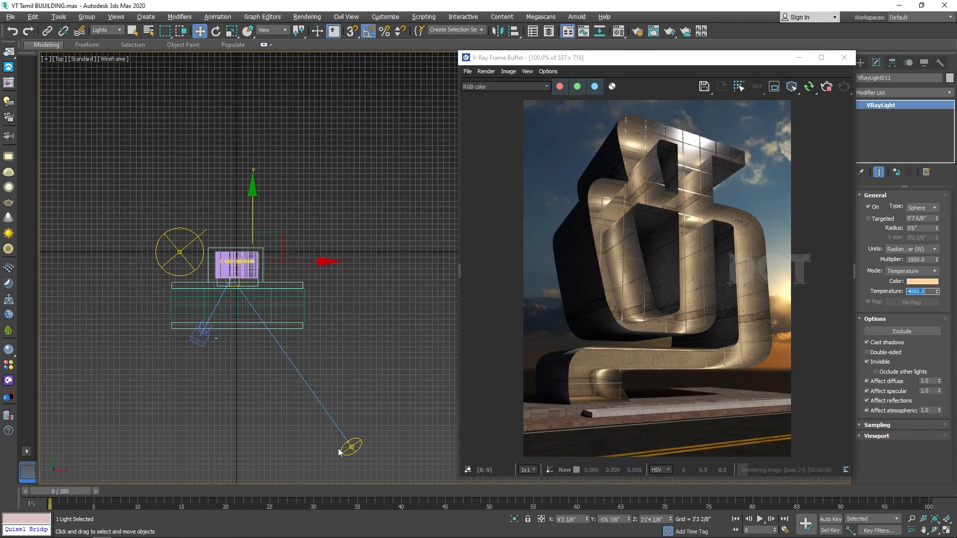
click(353, 446)
drag(377, 420, 68, 443)
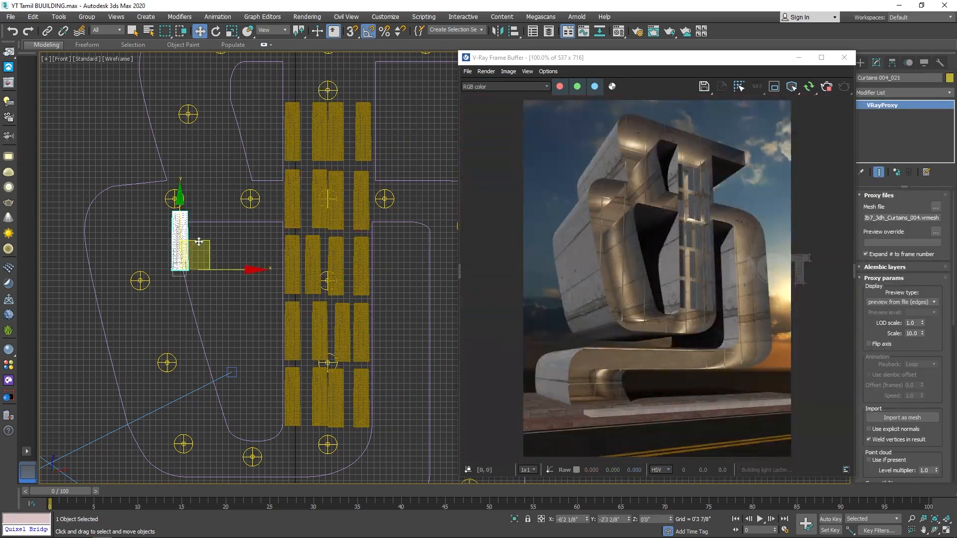
- Copy a curtain proxy to another spot along the building's front openings in the front view
shift+drag(320, 293, 252, 300)
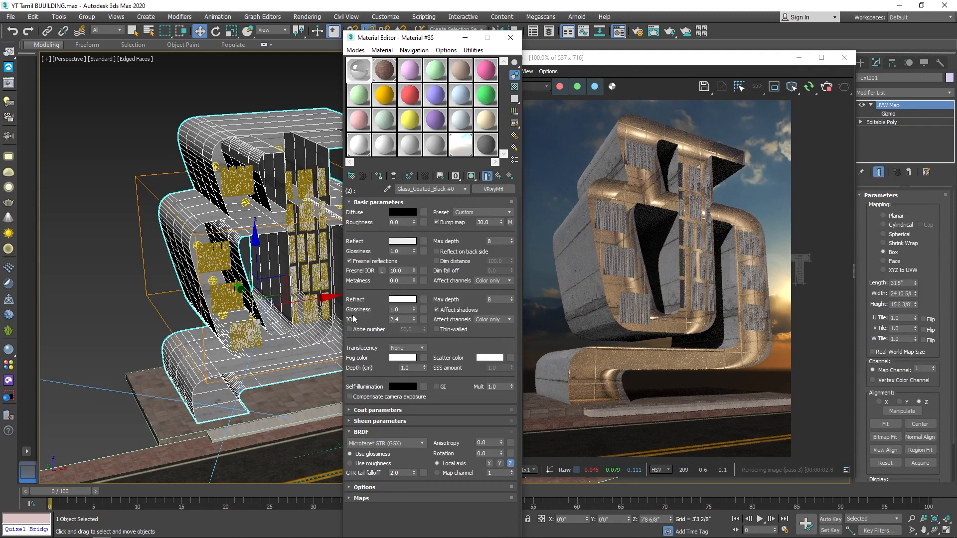
- Make the Glass_Coated_Black material thin-walled and close the material editor
click(447, 329)
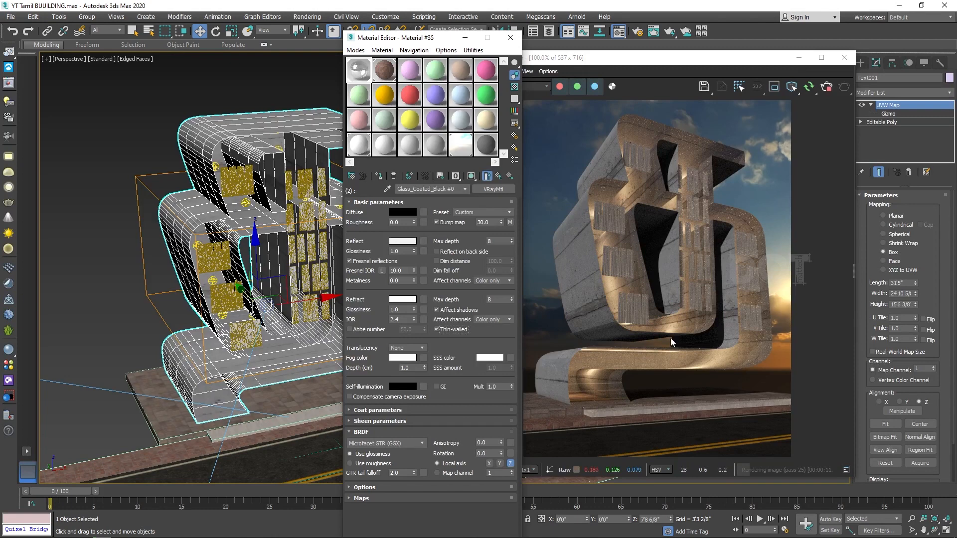
click(510, 37)
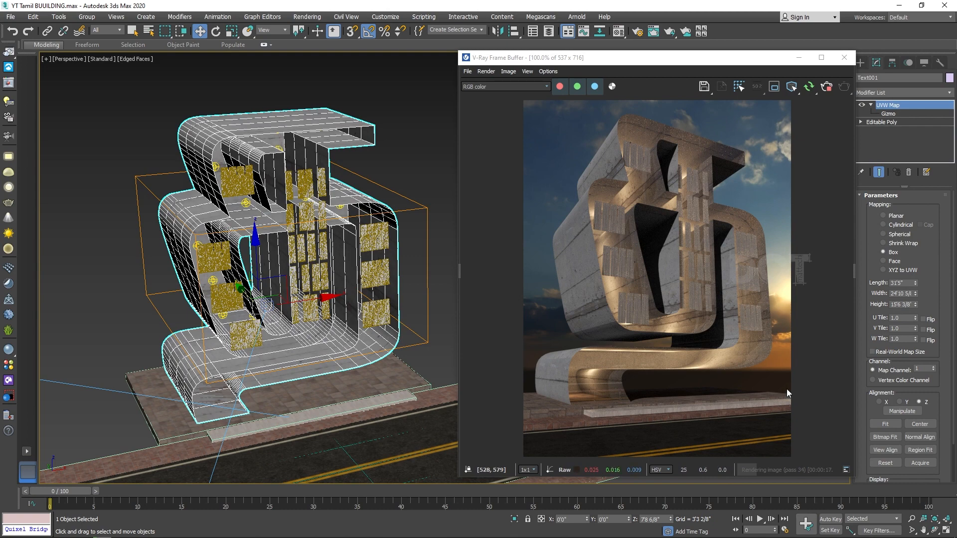
- Add a VRayEnvironmentFog atmospheric effect to the environment and restart the interactive render
click(306, 16)
click(322, 146)
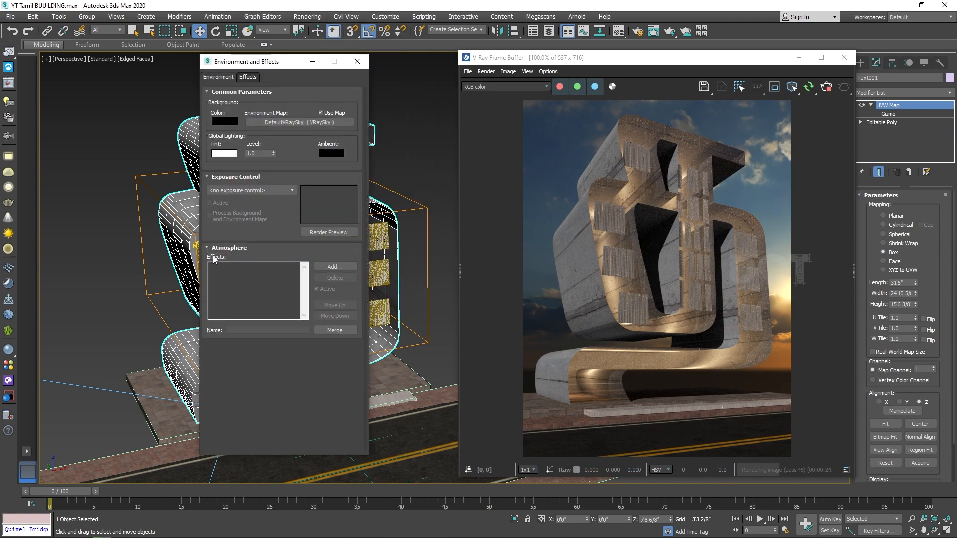
click(330, 266)
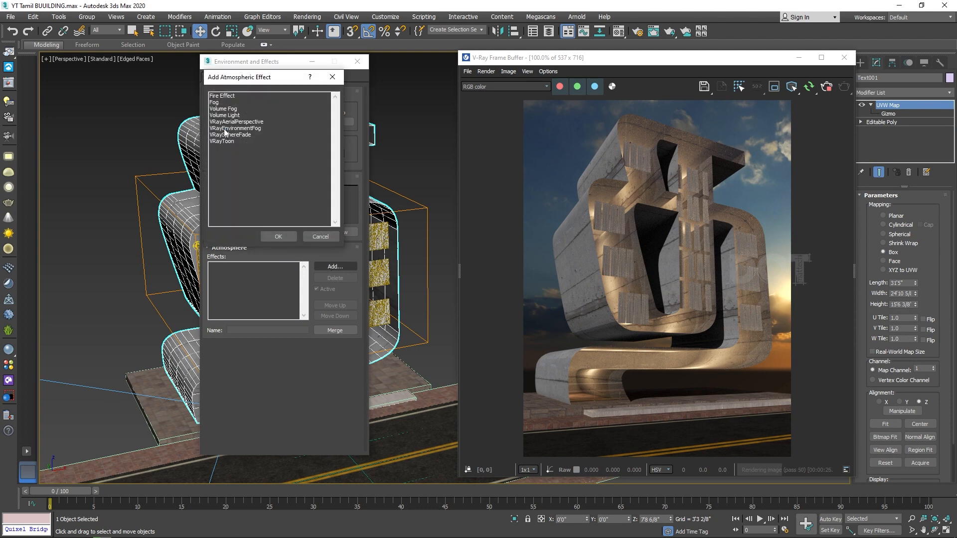
double_click(225, 128)
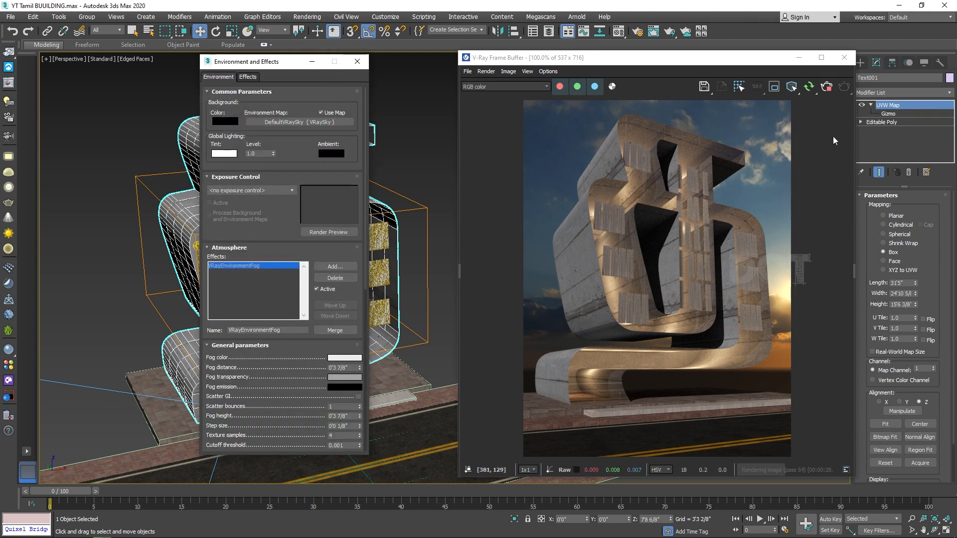
click(827, 87)
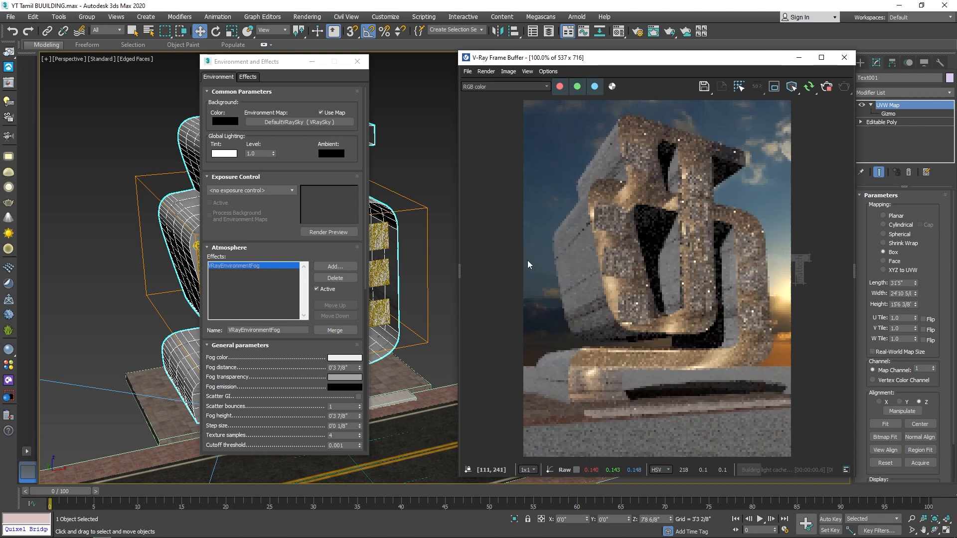
- Set the environment fog's distance to 300' and its height to 50', and close the environment settings
click(352, 368)
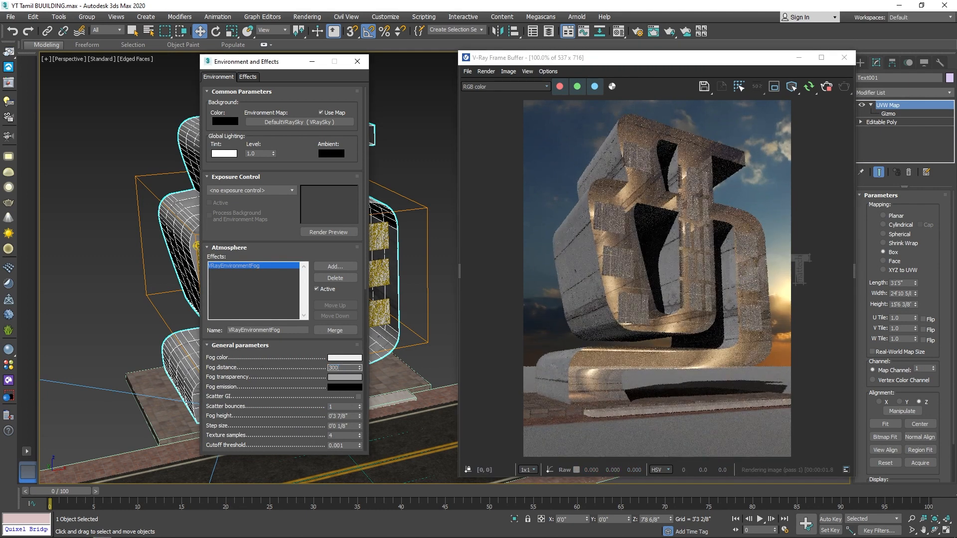
text(300)
key(Tab)
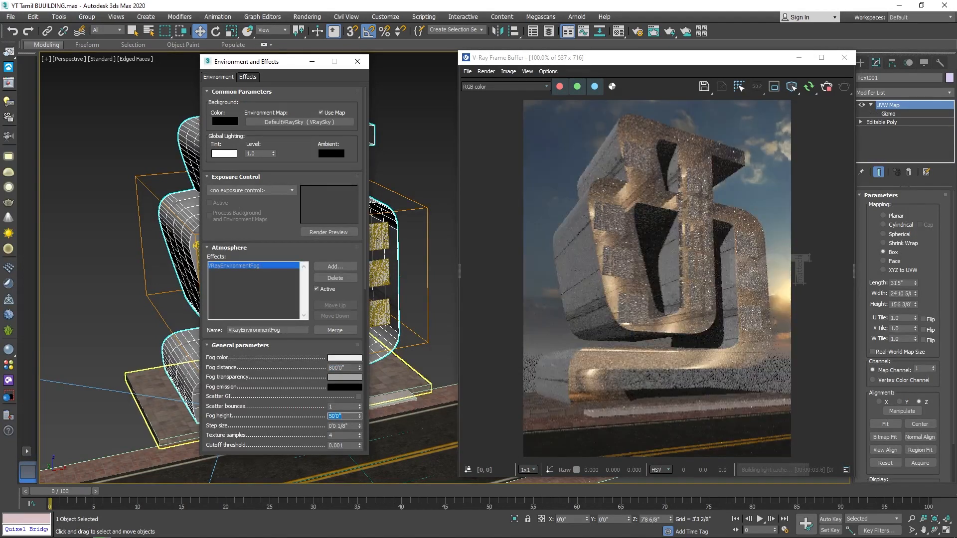
click(357, 62)
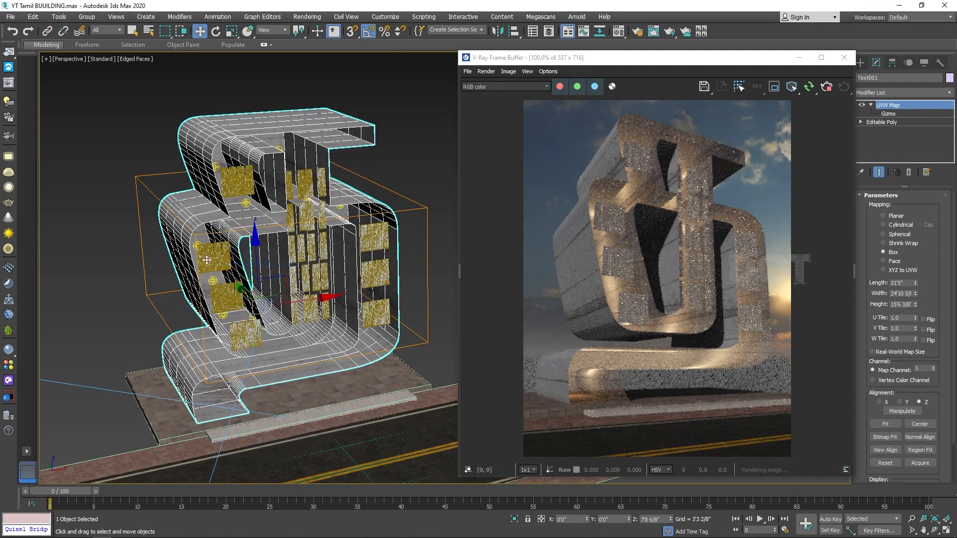
- Import a Silver Date Palm from Chaos Cosmos and position it in front of the building
scroll(259, 258, down, 2)
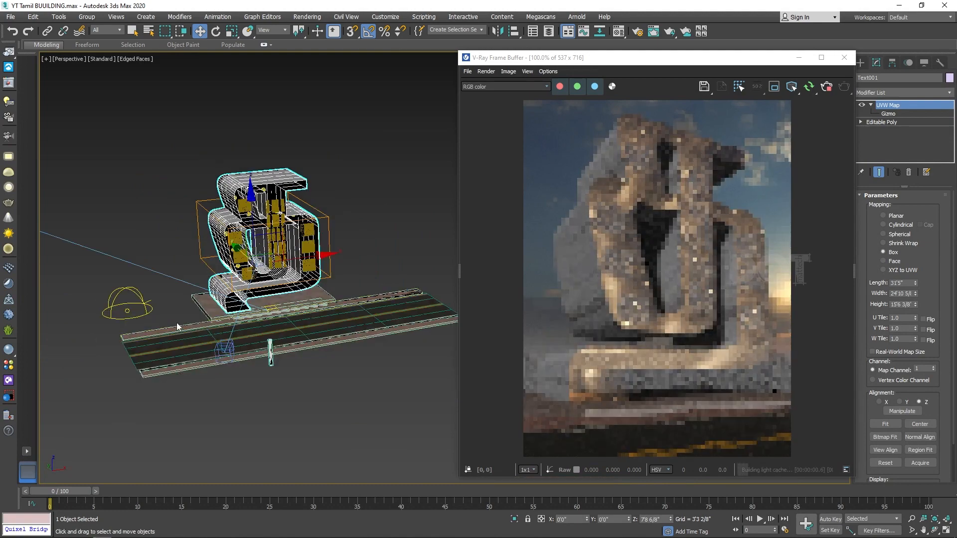
click(8, 383)
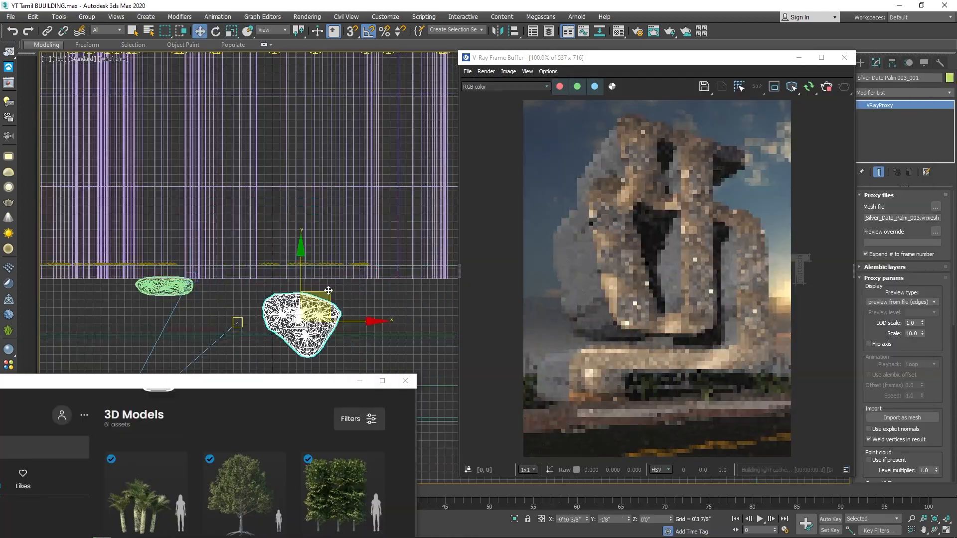
drag(309, 316, 159, 316)
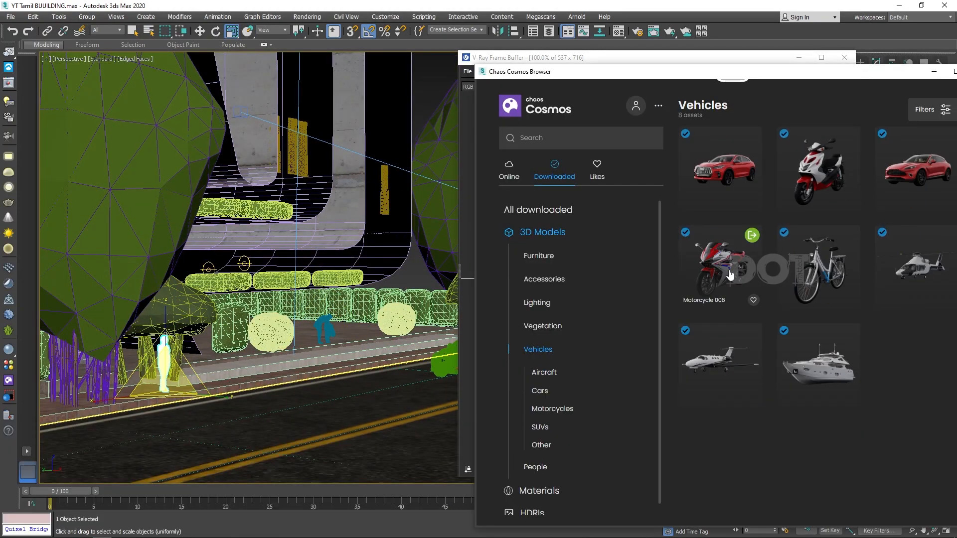
- Place Motorcycle 006 from the Cosmos vehicles on the road, move it toward the near edge of the shot and close the browser
drag(730, 274, 256, 419)
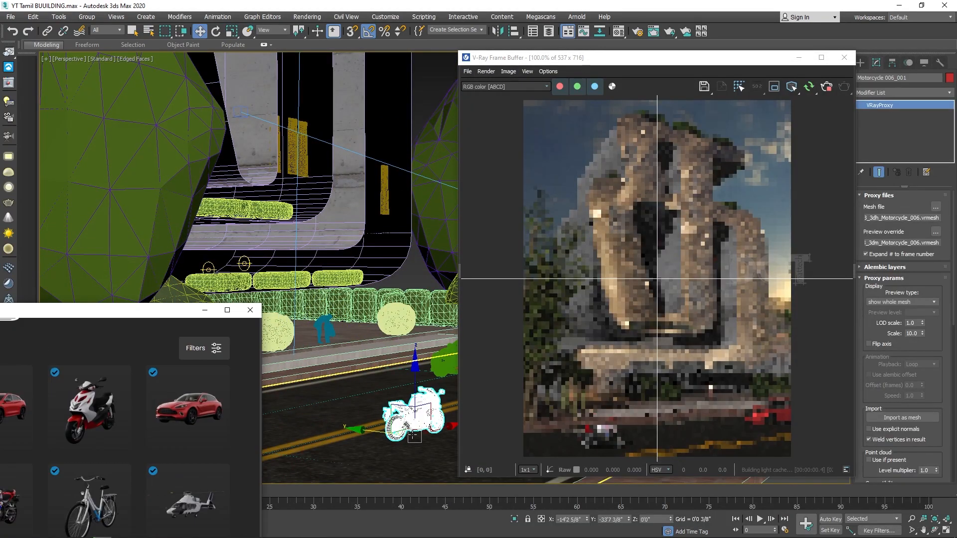
drag(438, 413, 383, 427)
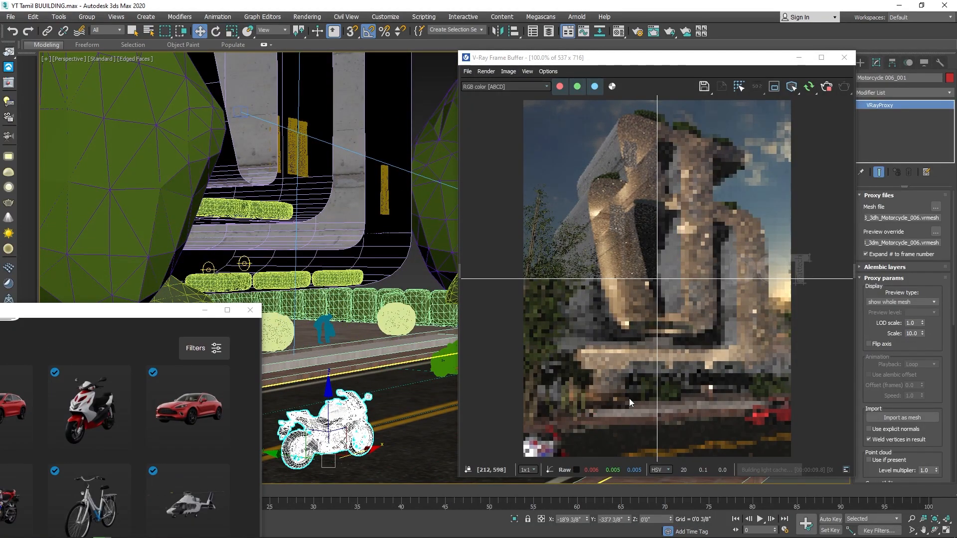
click(250, 310)
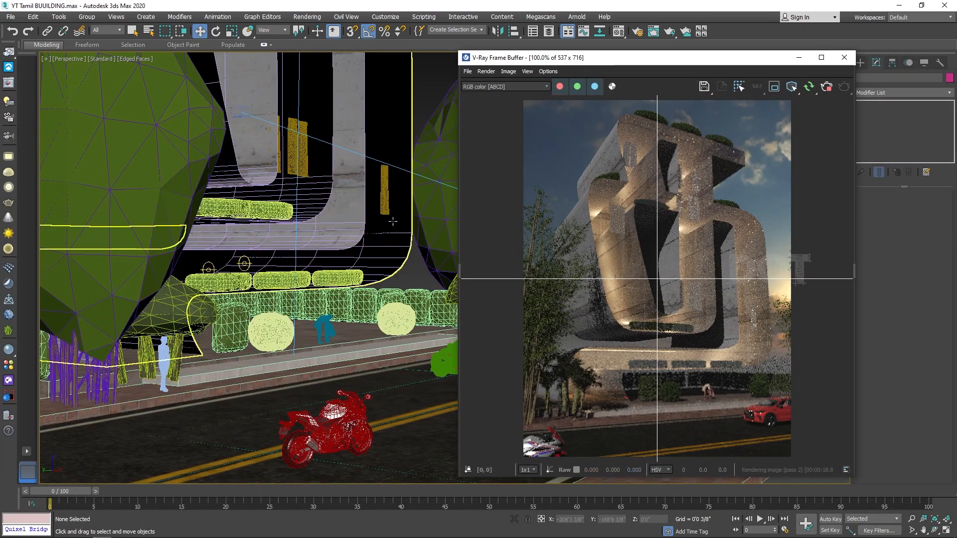
- Isolate the building mesh and enter edge editing of its Editable Poly
click(392, 221)
scroll(393, 222, down, 5)
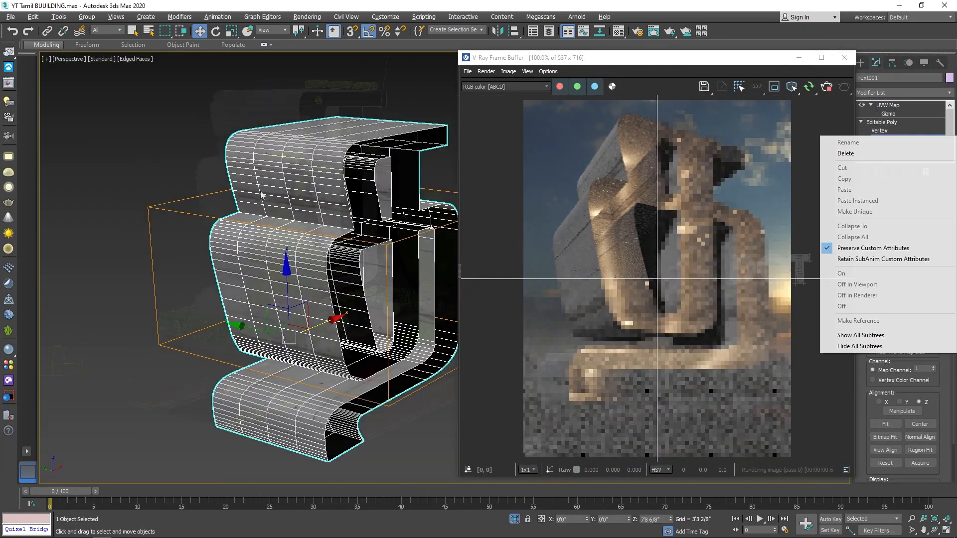
scroll(278, 171, up, 5)
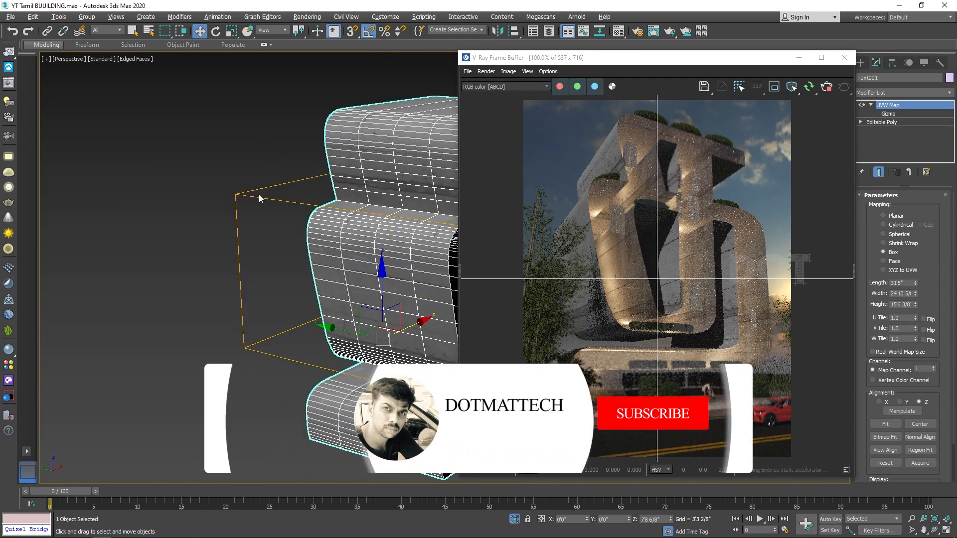
click(861, 122)
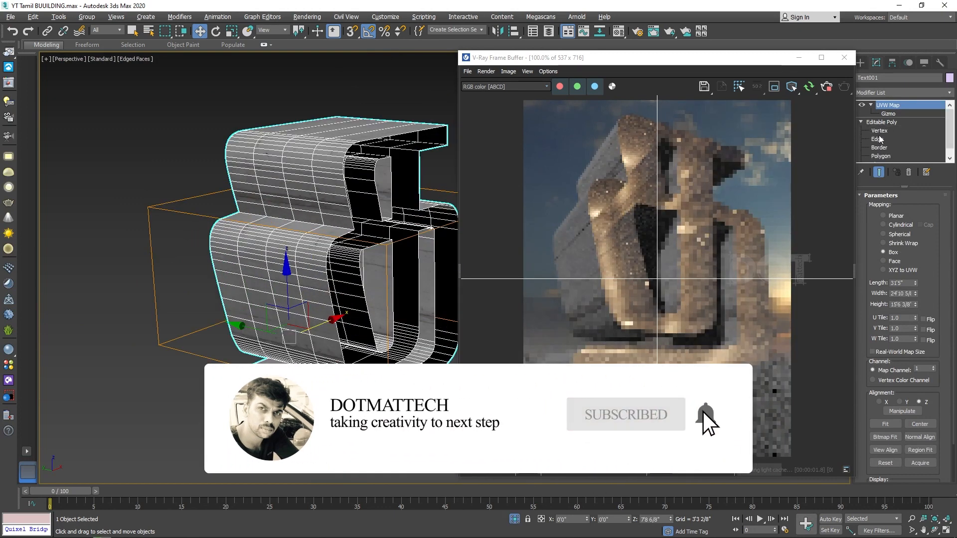
right_click(891, 137)
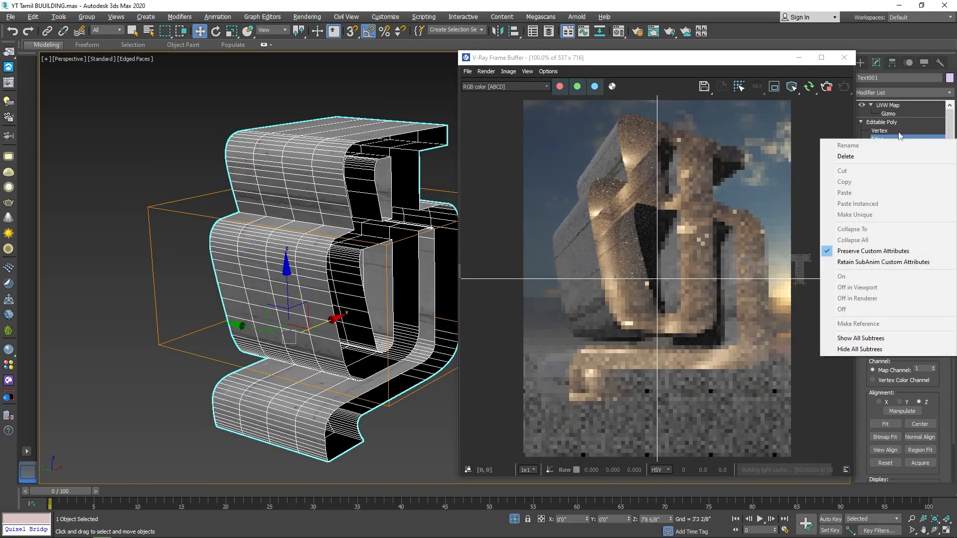
right_click(893, 138)
click(329, 175)
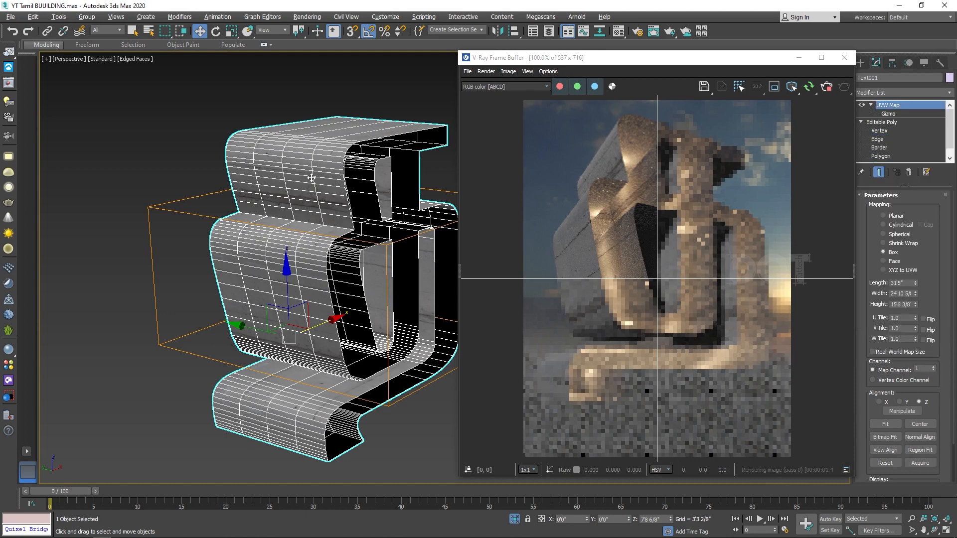
click(878, 139)
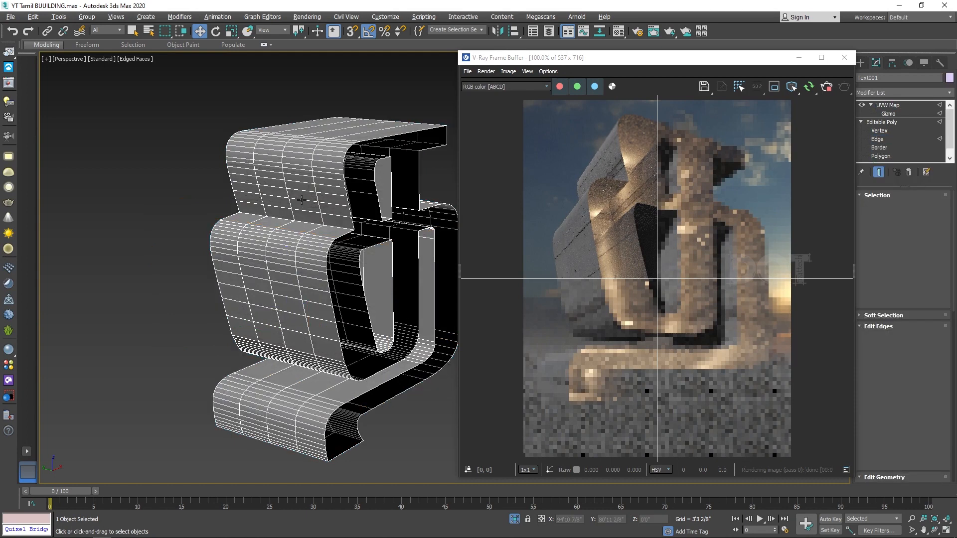
- Select the building's front outline edges and create a linear shape from them
key(t)
scroll(281, 268, down, 10)
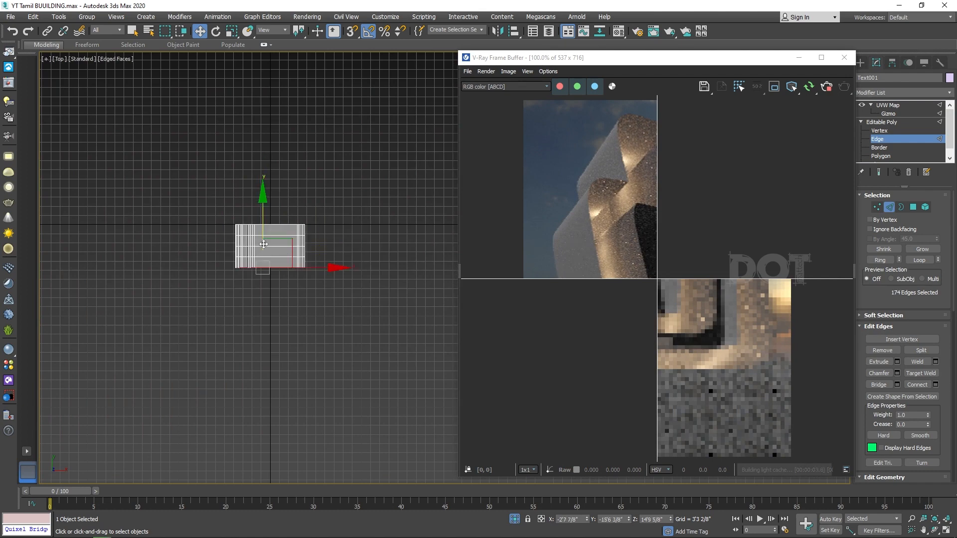
key(p)
scroll(132, 293, up, 8)
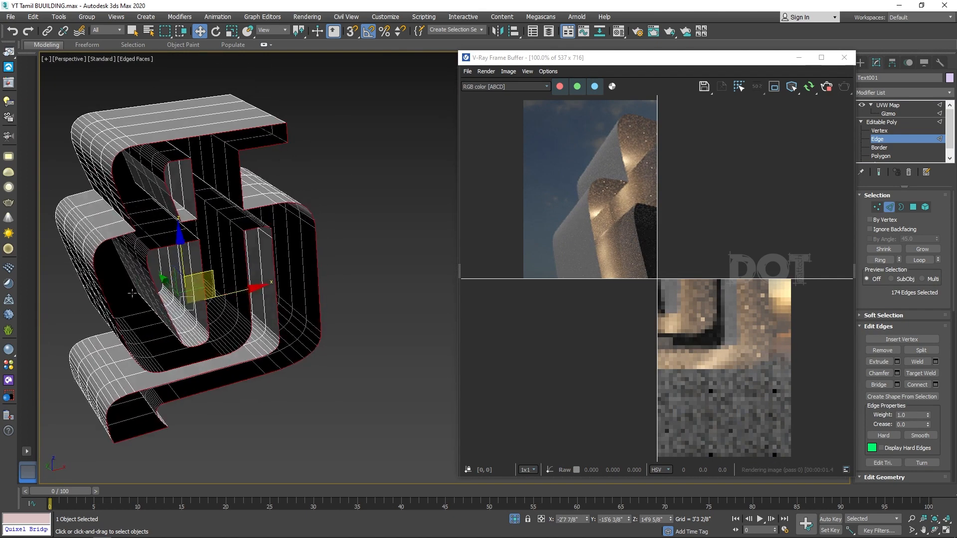
click(899, 397)
click(502, 274)
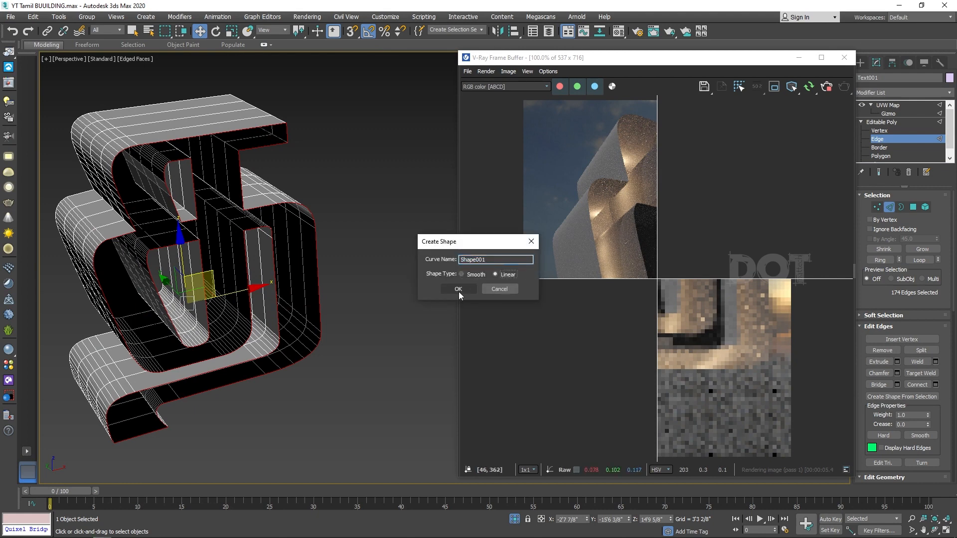
click(458, 289)
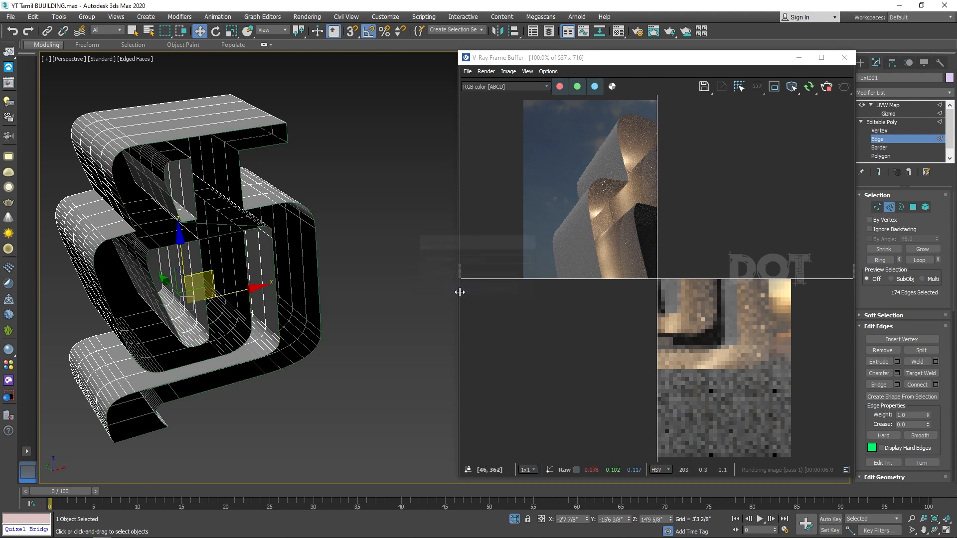
- Leave edge editing, select the new outline shape and enable it in both the renderer and the viewport
click(887, 141)
click(388, 228)
scroll(207, 211, up, 5)
click(208, 212)
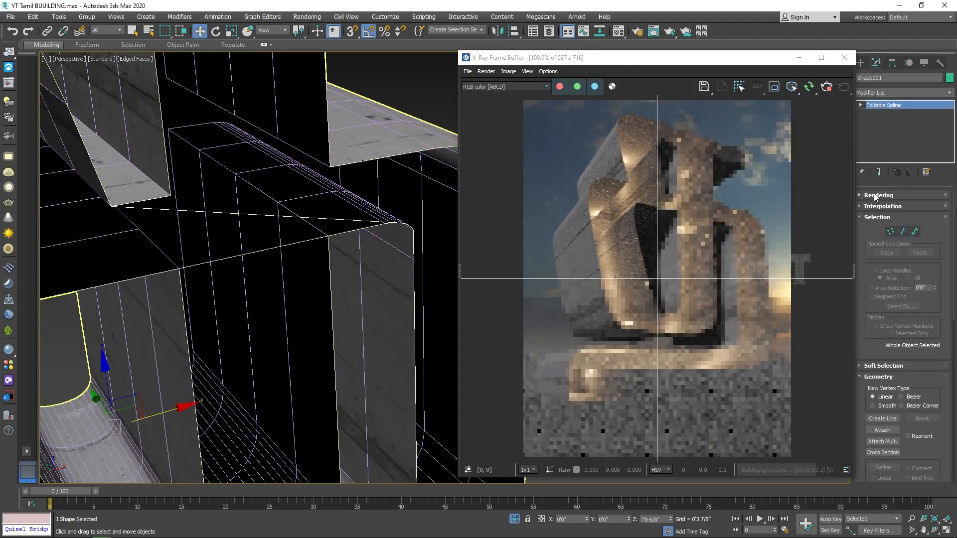
right_click(868, 198)
click(882, 201)
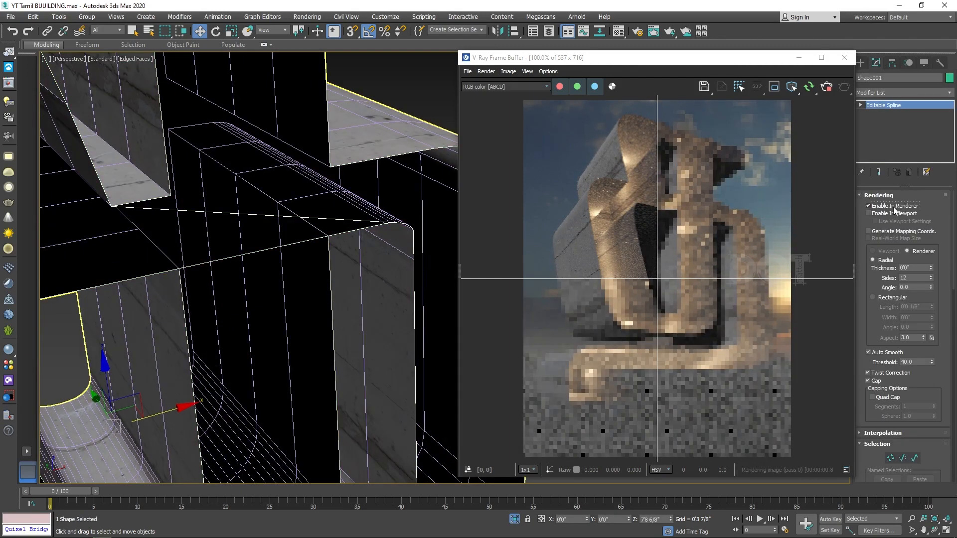
click(868, 213)
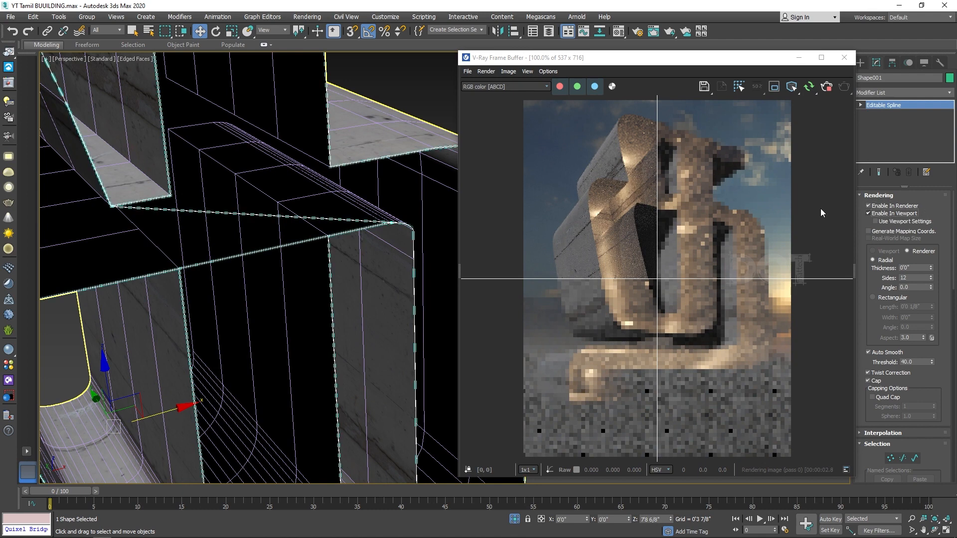
- Give the outline shape a rectangular cross-section with length 0'3 5/8" and width 0'2", and check it around the building front
click(892, 297)
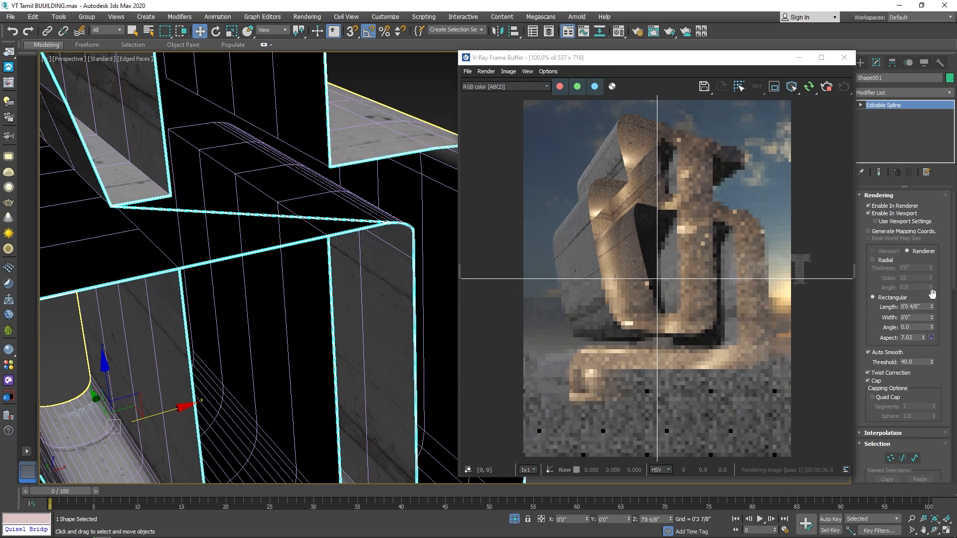
drag(931, 286, 916, 20)
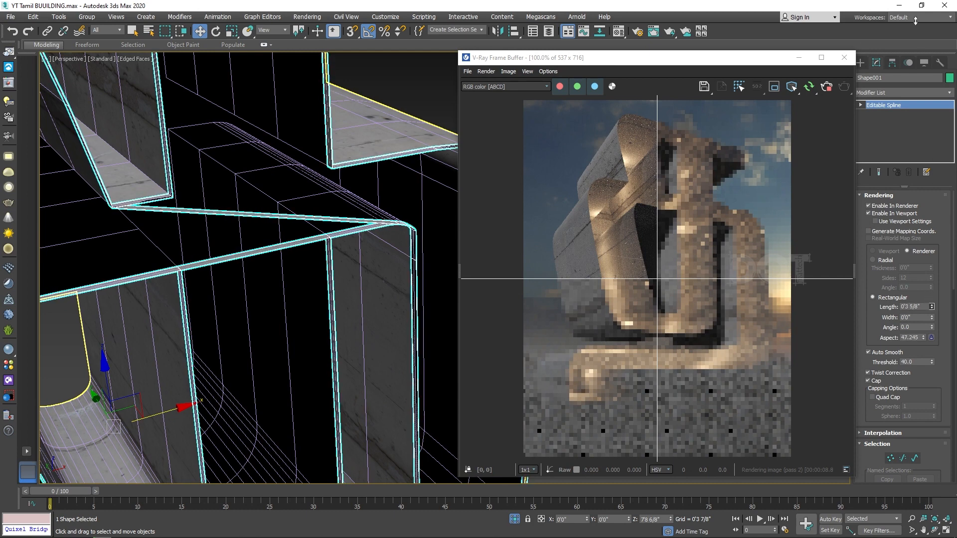
drag(931, 319, 837, 202)
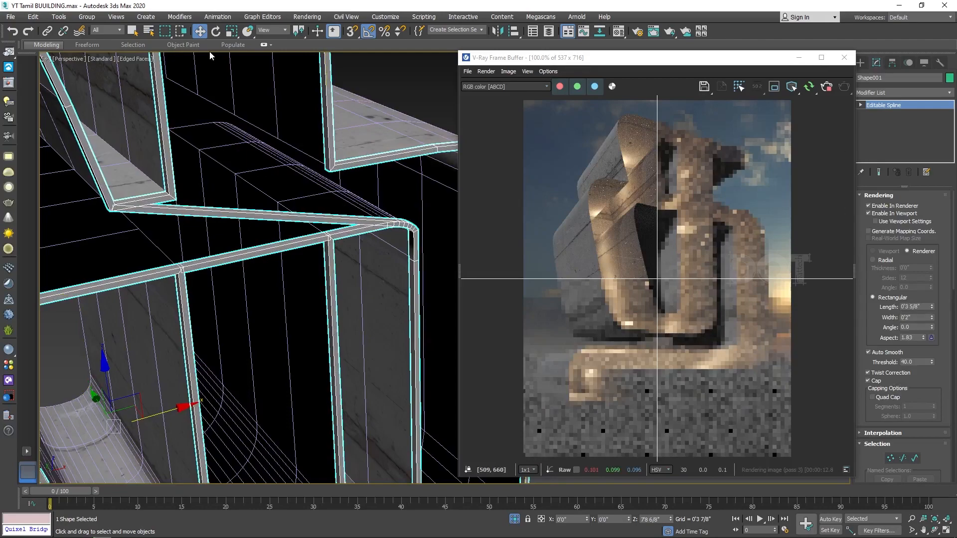
scroll(246, 229, down, 6)
alt+middle_drag(225, 264, 249, 221)
scroll(182, 215, up, 4)
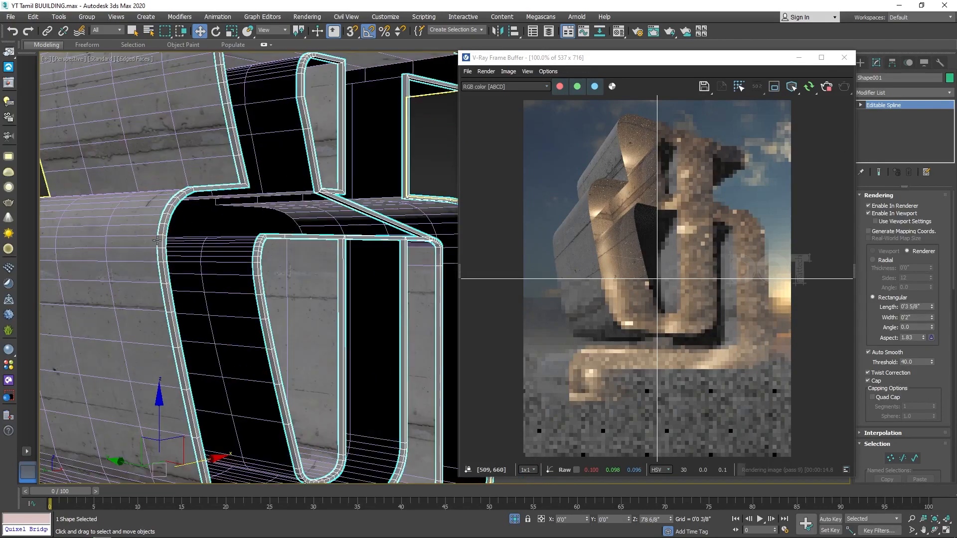
alt+middle_drag(355, 221, 253, 232)
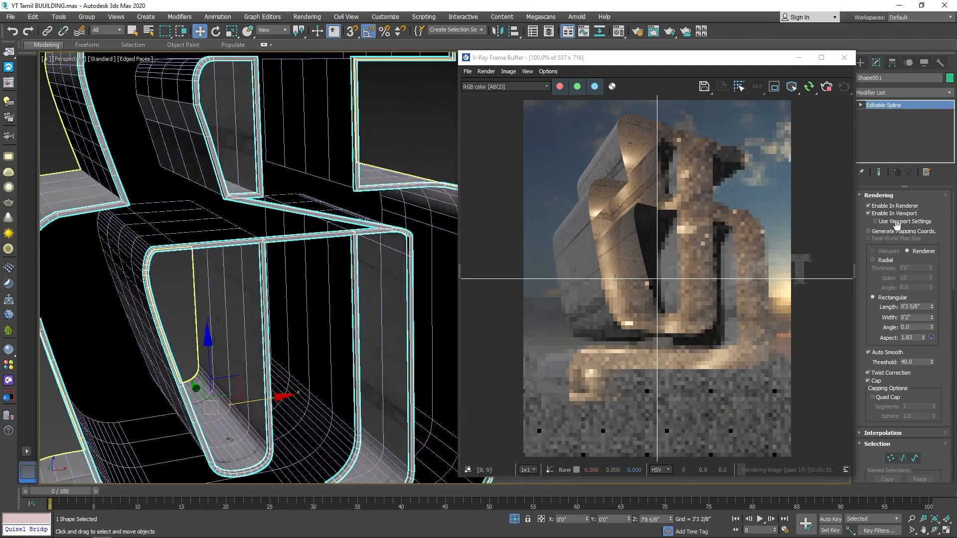
- Enter segment editing of the outline shape and delete the stray diagonal segment across the gap between the letter's openings
click(879, 114)
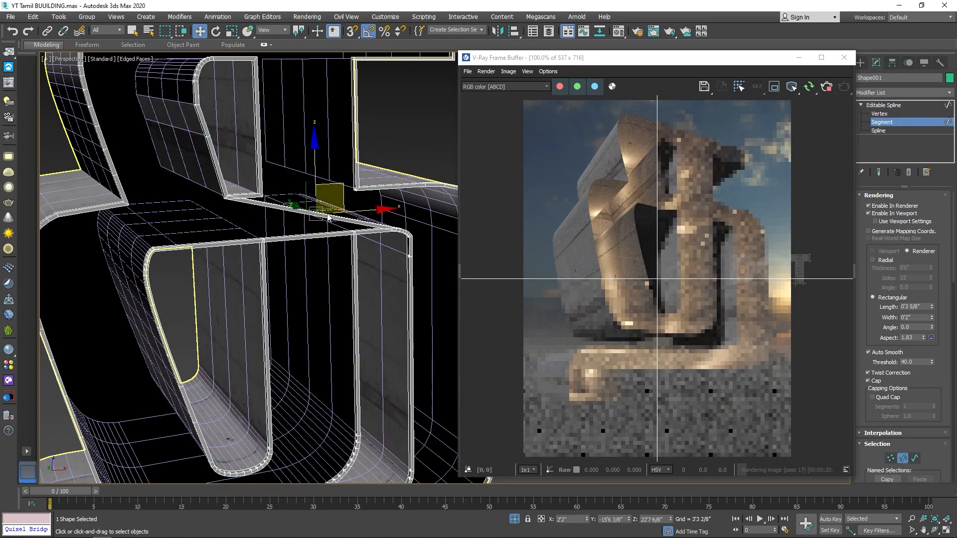
key(Delete)
scroll(288, 218, down, 4)
alt+middle_drag(301, 277, 321, 271)
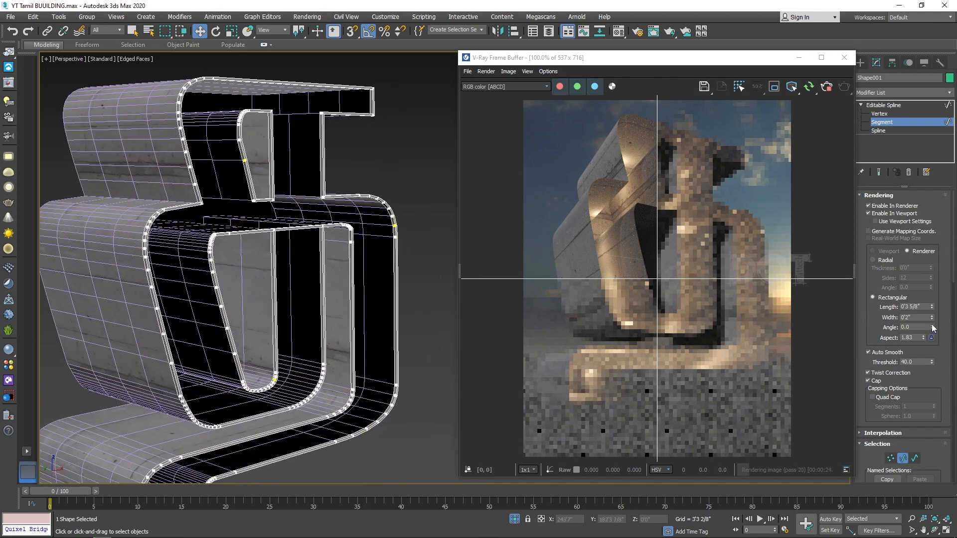
- Try a rectangular section of length 0'5 2/8", width 0'1 4/8" and angle -47.62 on the outline shape
scroll(157, 217, up, 6)
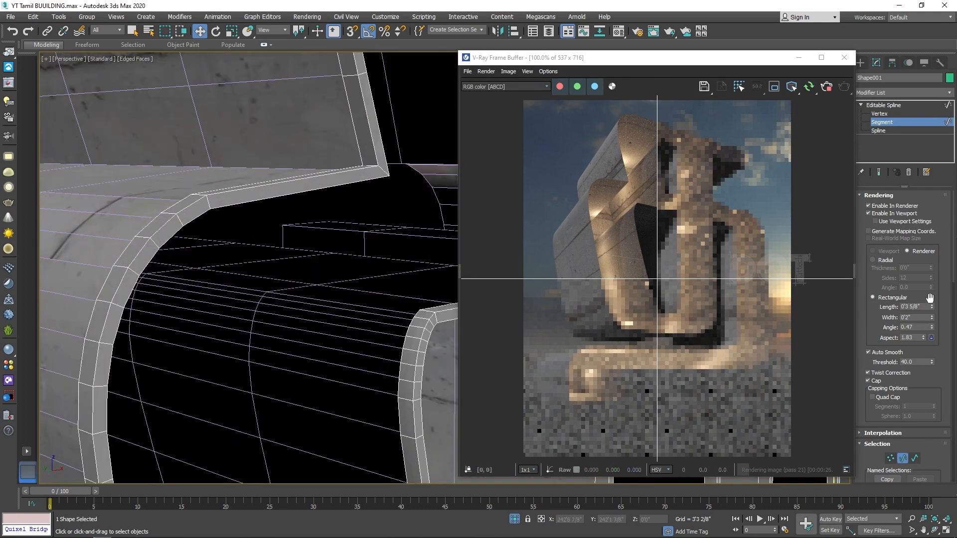
drag(919, 267, 260, 30)
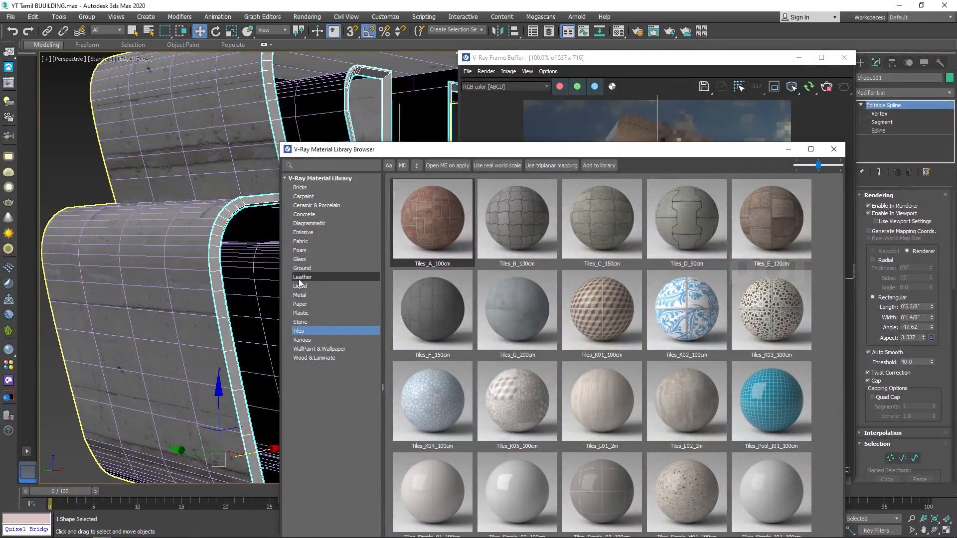
- Assign Metal_Weathered_P01_20cm from the V-Ray library's Metal category to the outline shape and close the material browser
click(300, 294)
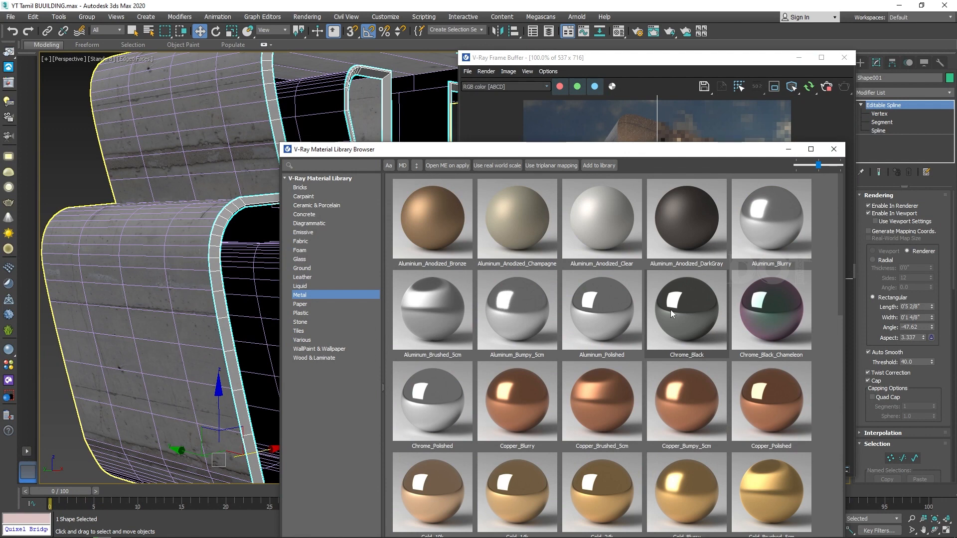
scroll(582, 307, down, 10)
scroll(591, 319, down, 2)
scroll(626, 414, up, 2)
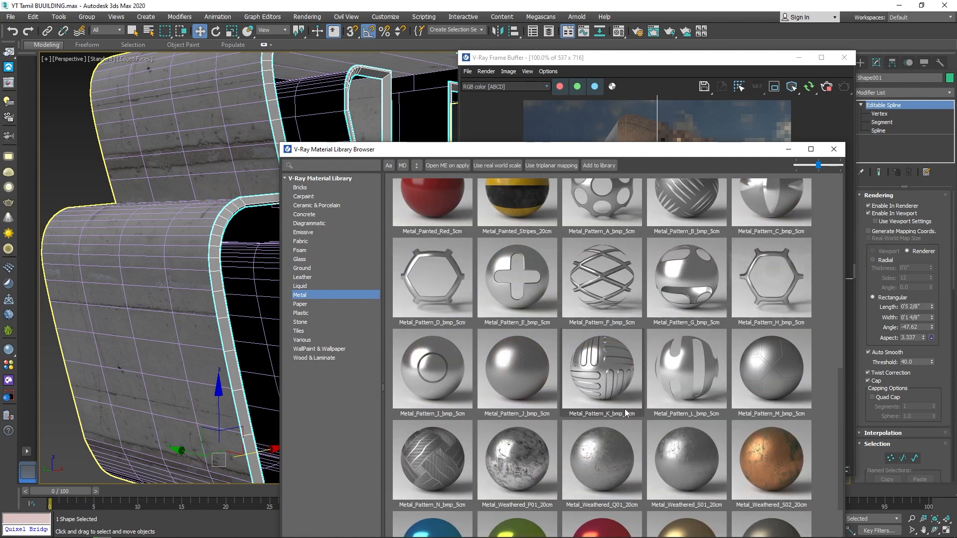
drag(510, 455, 431, 456)
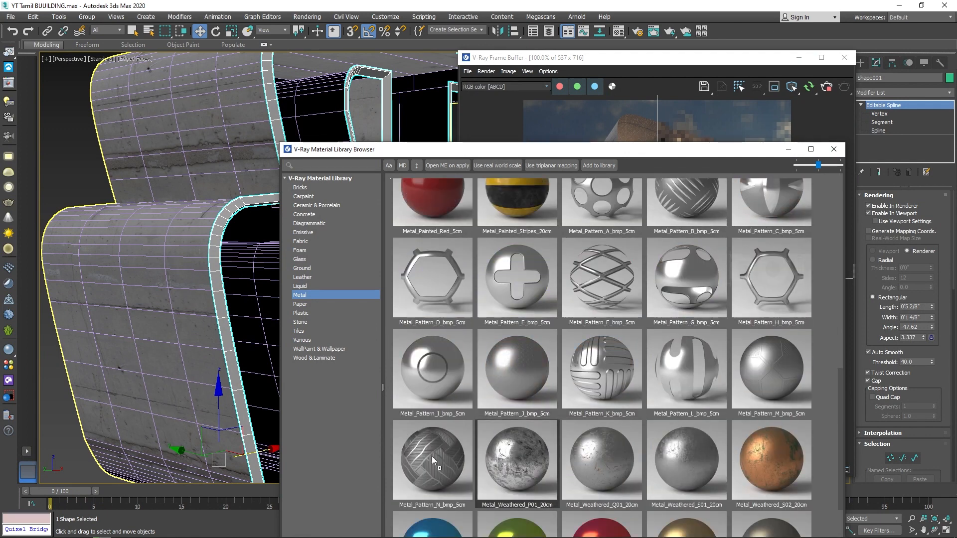
drag(223, 227, 224, 227)
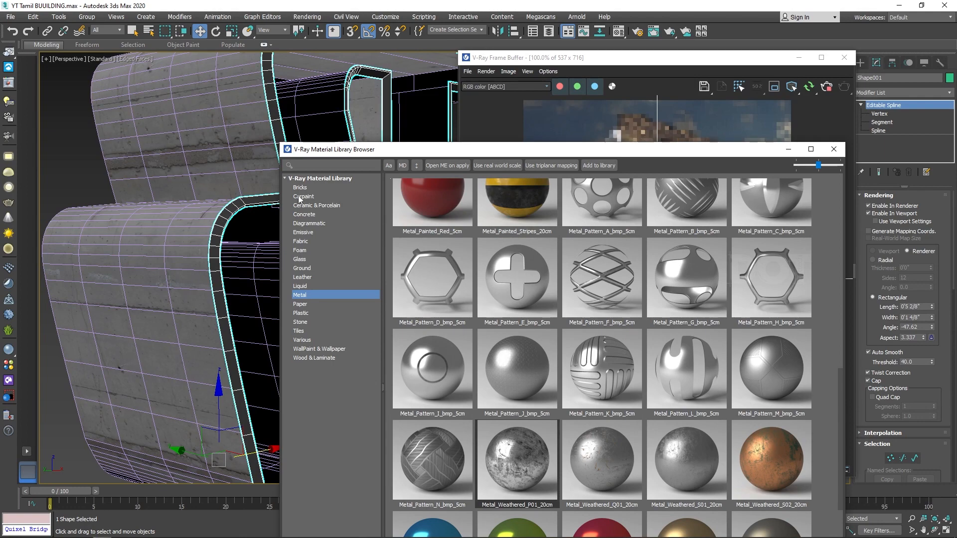
click(834, 150)
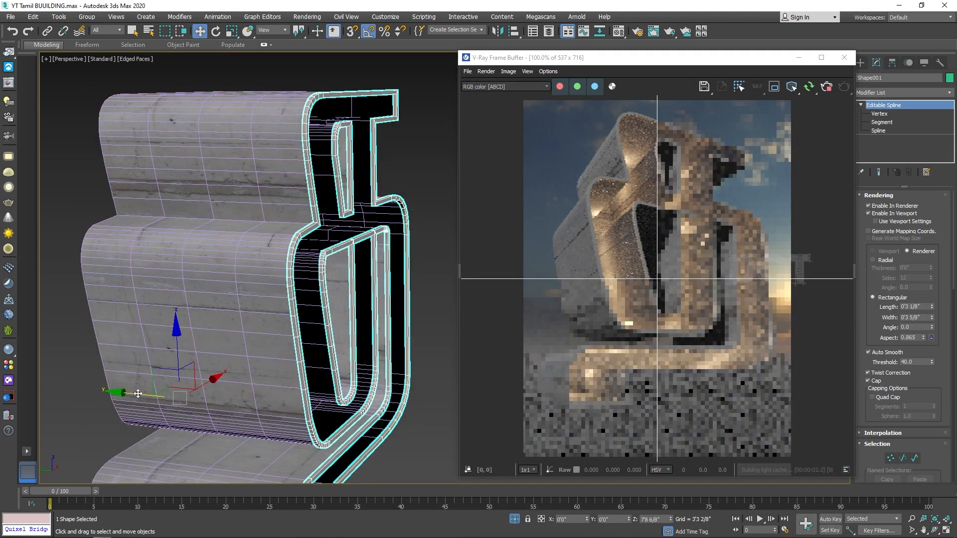
- Copy the outline shape back along the building's depth and set its section to length 5'2 6/8", width 2'9" and angle -6.26
shift+drag(46, 373, 38, 373)
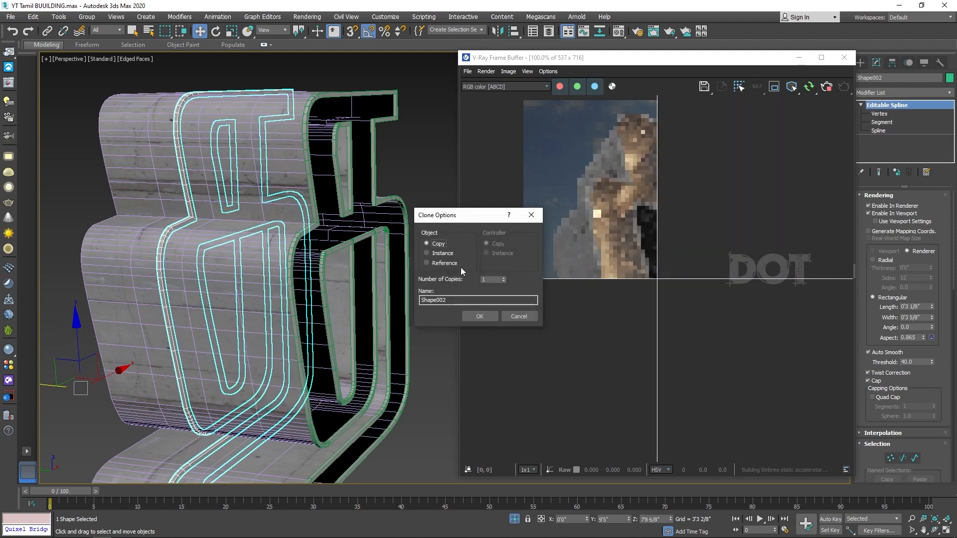
click(479, 317)
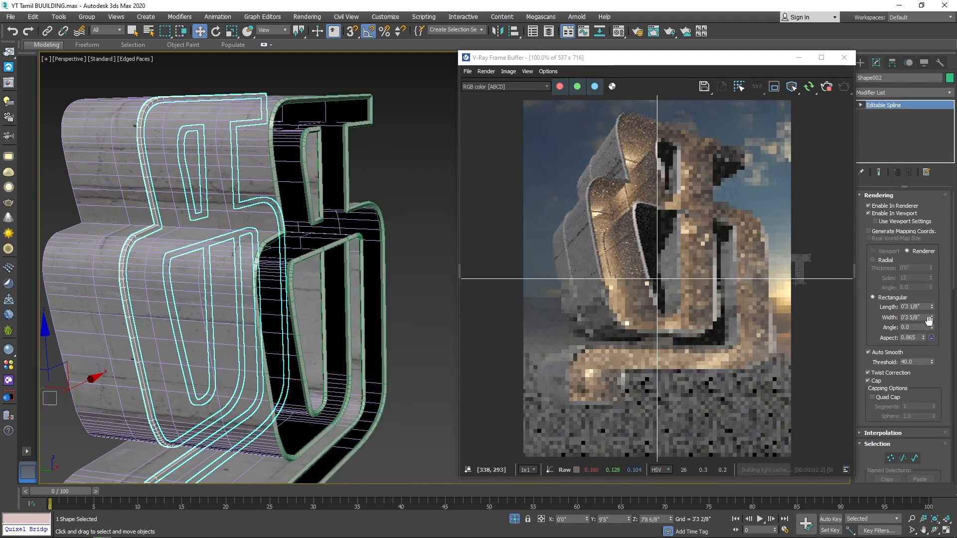
drag(930, 322, 931, 179)
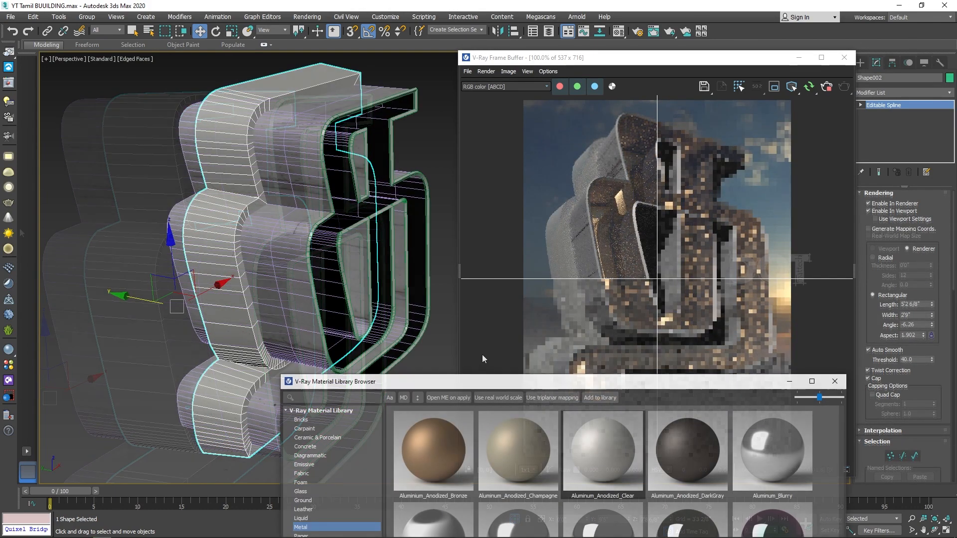
- Apply Concrete_Simple_E02_4m from the V-Ray library's Concrete category to the copied thick shape
drag(492, 385, 647, 93)
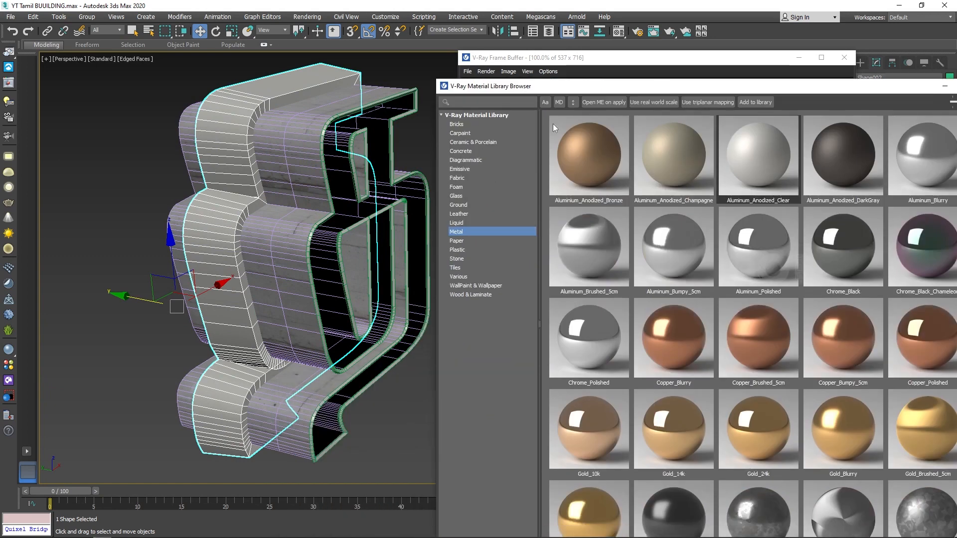
click(458, 152)
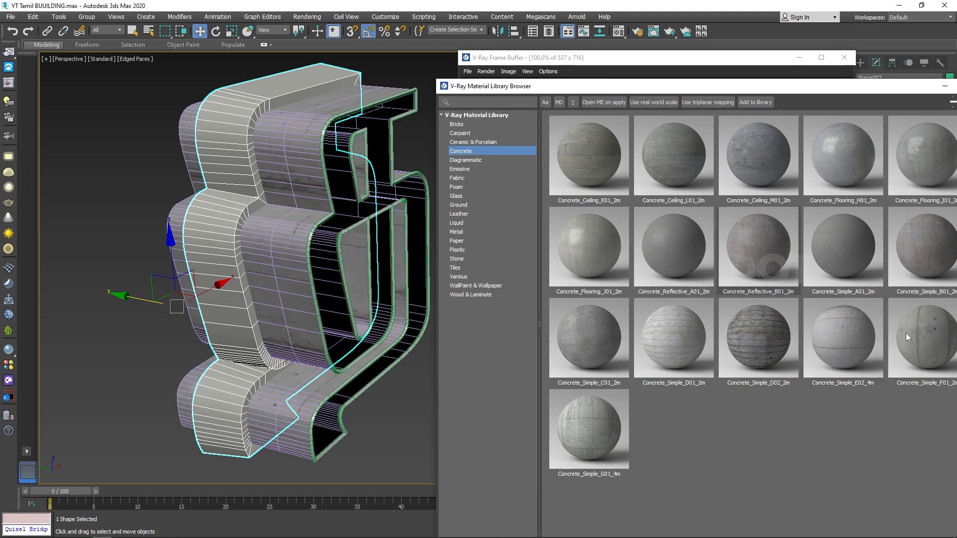
double_click(899, 86)
click(802, 146)
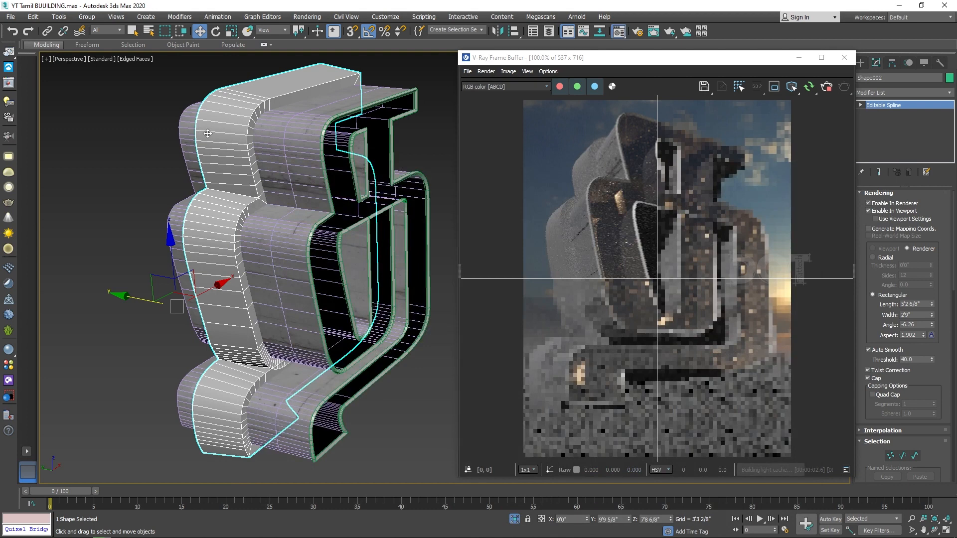
- Load the copied shape's concrete material in the Material Editor, show its texture in the viewport and close the editor
key(m)
click(228, 149)
click(472, 177)
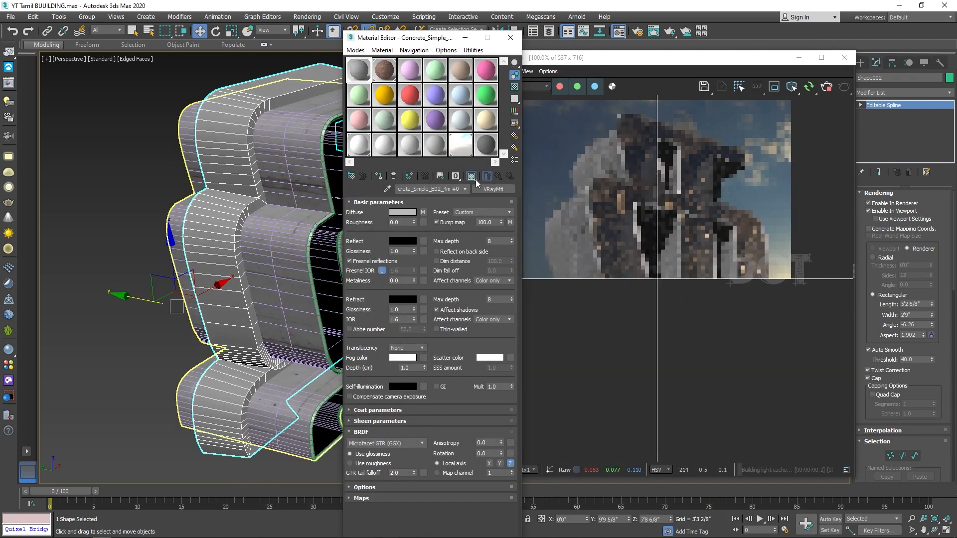
click(510, 37)
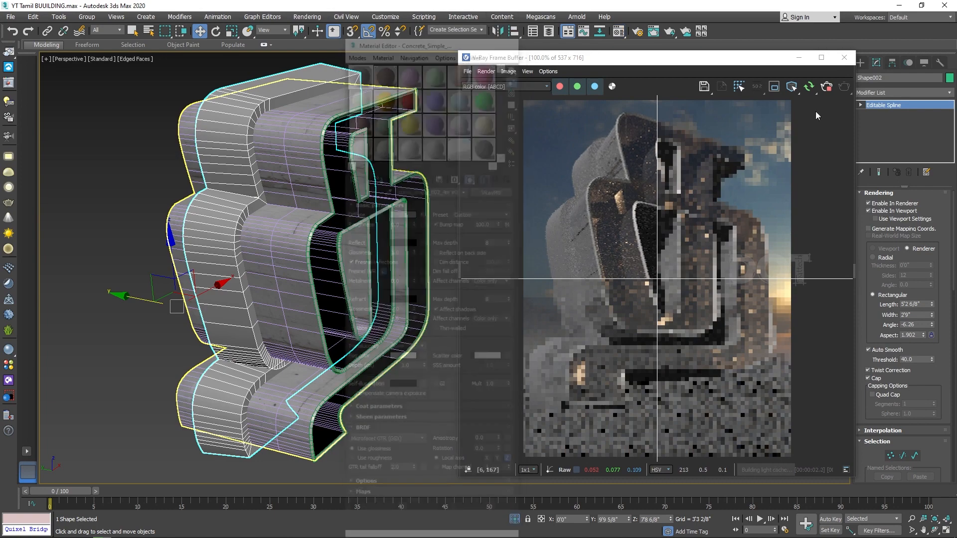
- Add an object-space modifier above the Editable Spline of the copied concrete shape
click(913, 93)
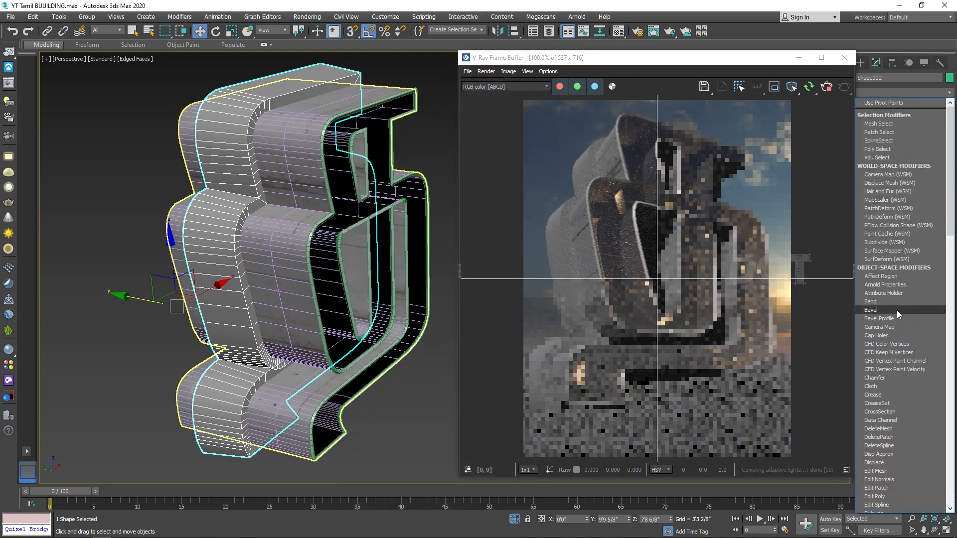
scroll(896, 309, down, 10)
click(870, 398)
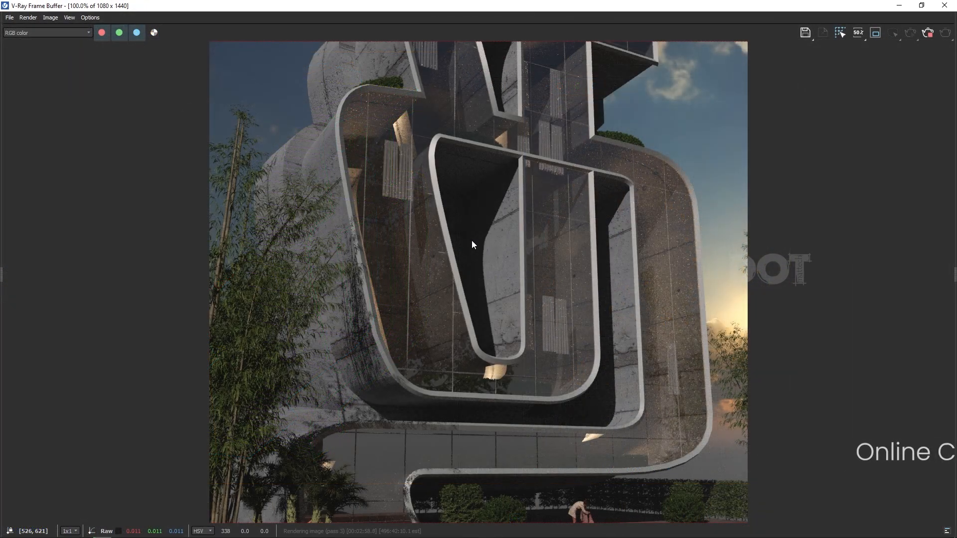